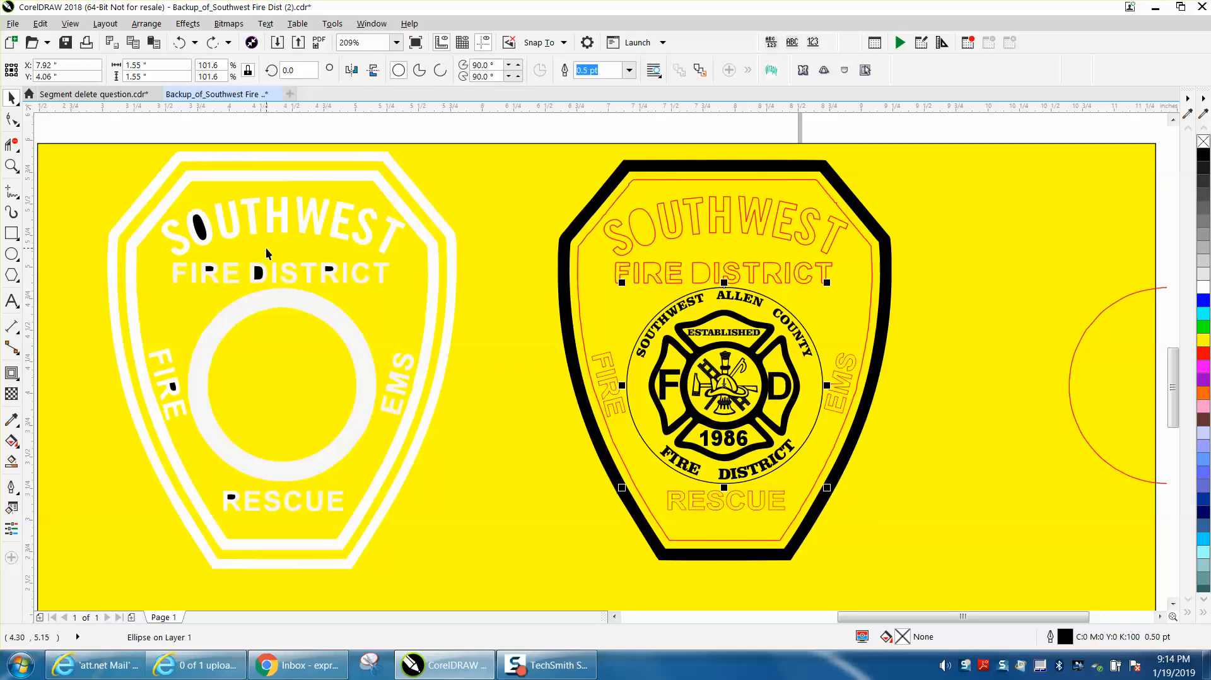
Step: Draw an ellipse about 1.73 by 0.64 inches over the FIRE DISTRICT line, its upper edge under the white badge's SOUTHWEST lettering
left_click(11, 254)
left_click_drag(389, 263, 185, 344)
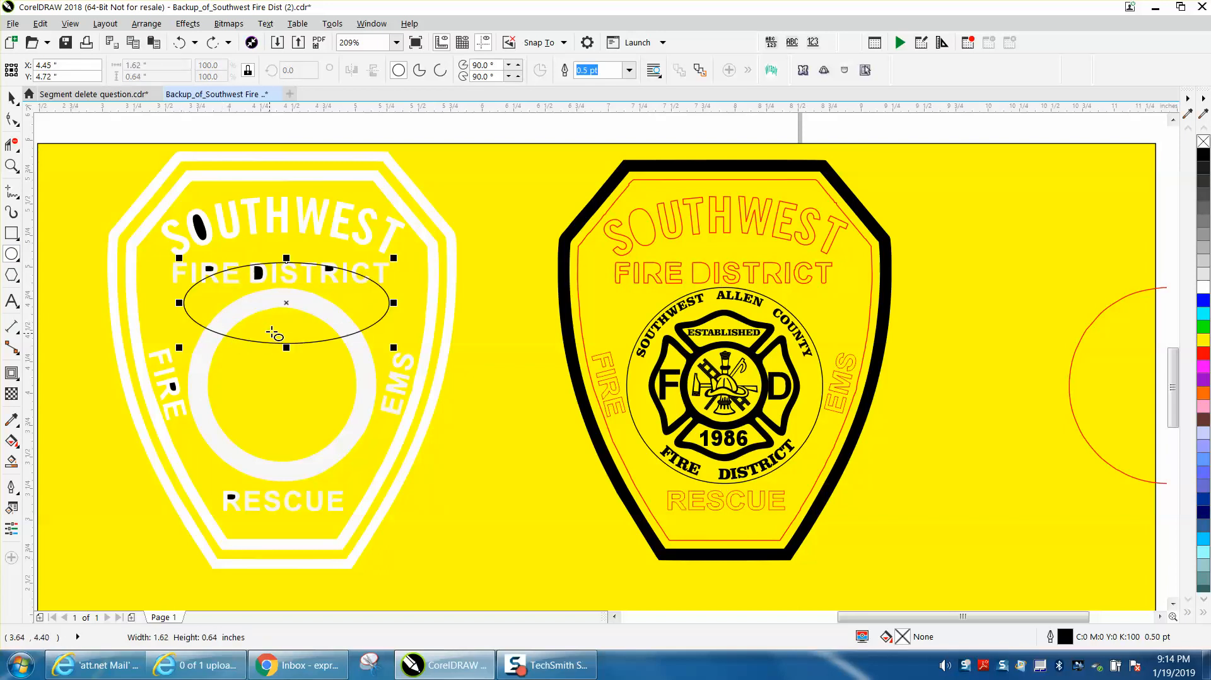
left_click_drag(287, 303, 283, 272)
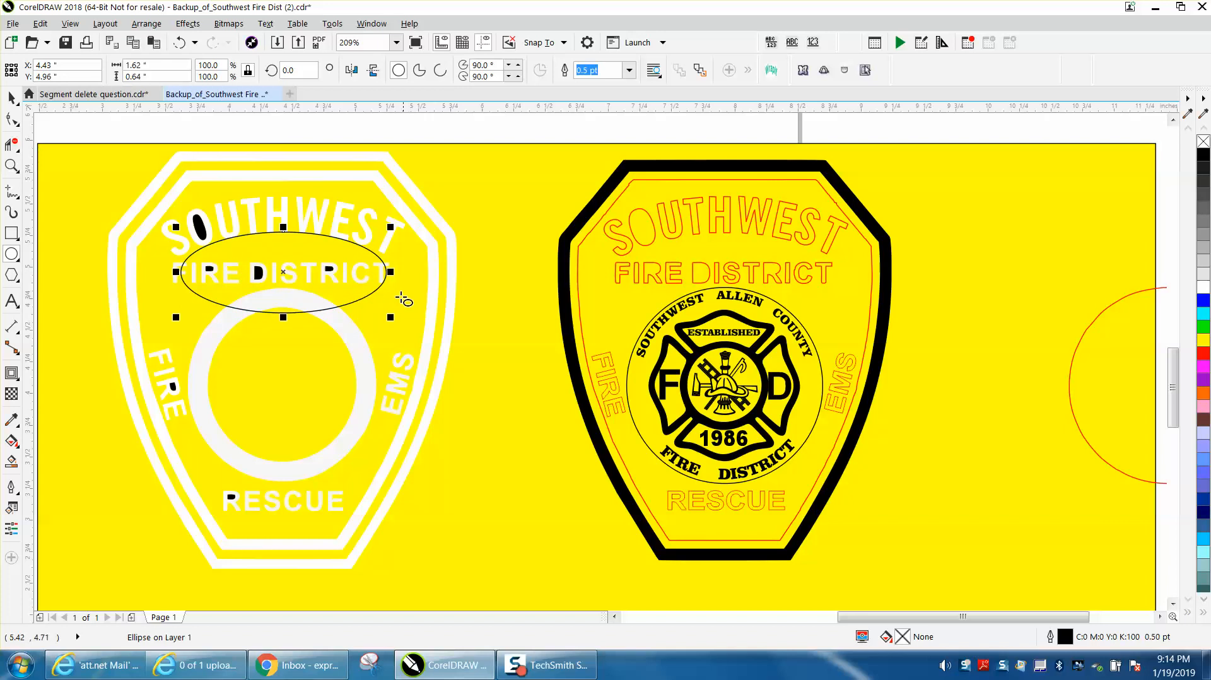
mouse_move(391, 272)
left_mouse_down()
mouse_move(429, 275)
mouse_move(405, 274)
left_mouse_up()
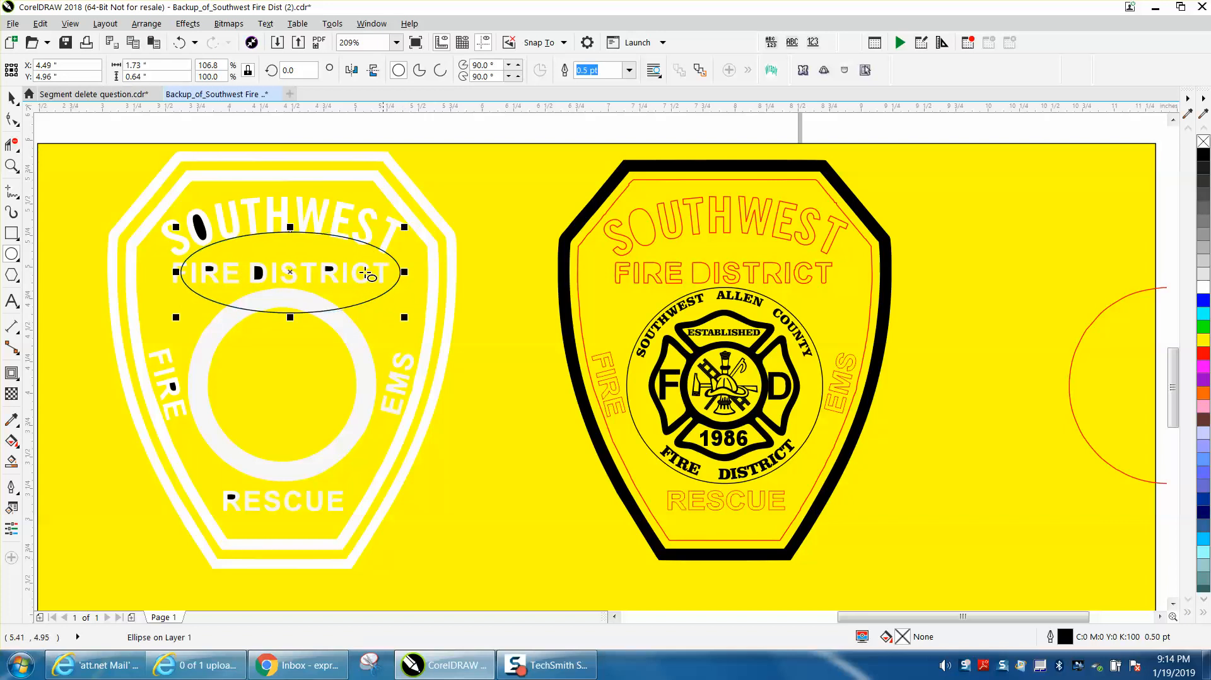
left_click_drag(290, 273, 290, 271)
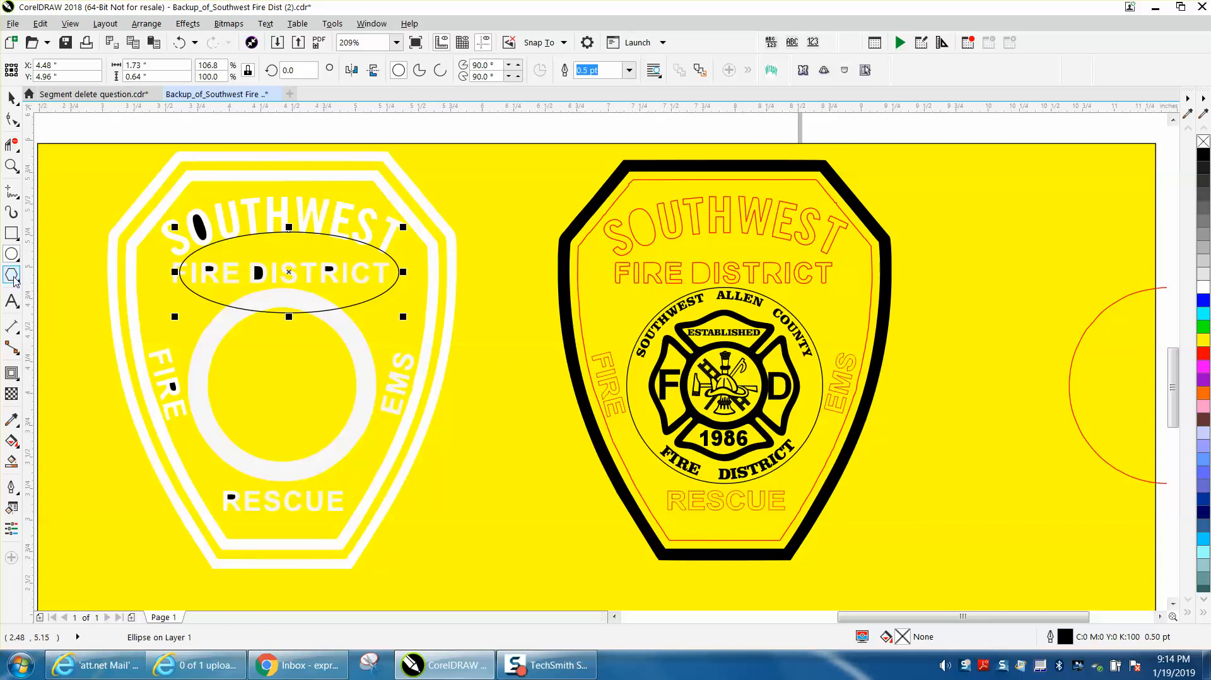
Step: Add the artistic text "SOUTHWEST" in 24 pt Arial on the blank area above the yellow rectangle
left_click(13, 303)
left_click(448, 514)
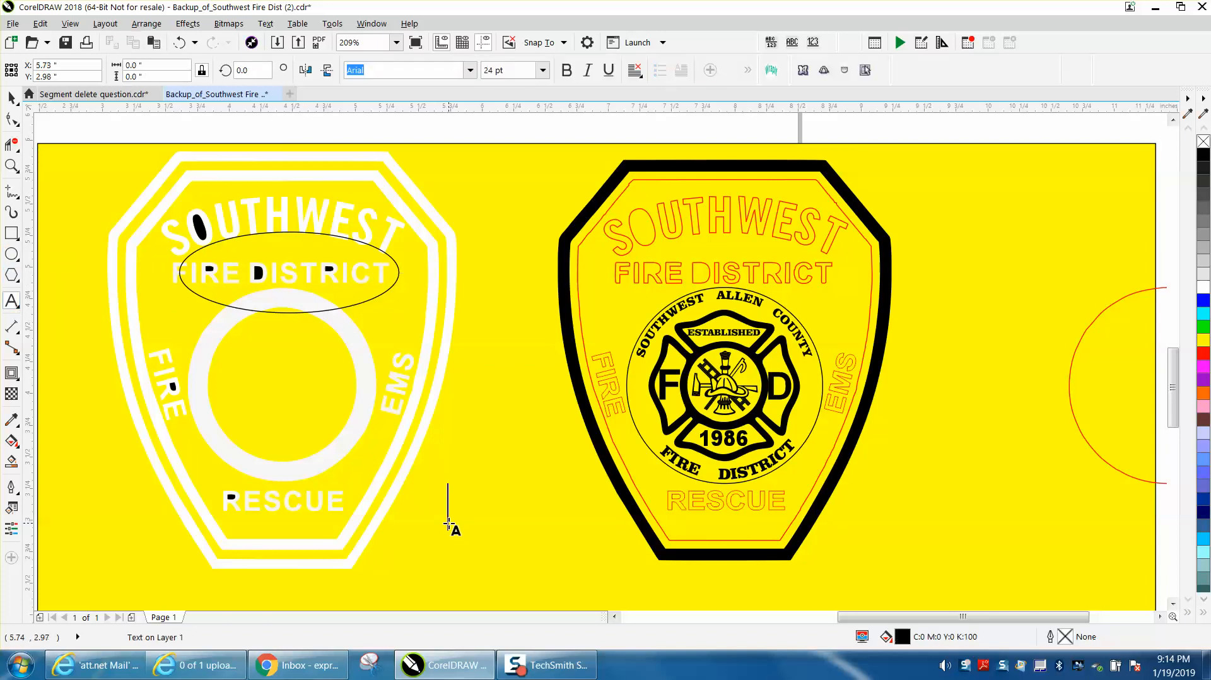
scroll(460, 540, "down", 3)
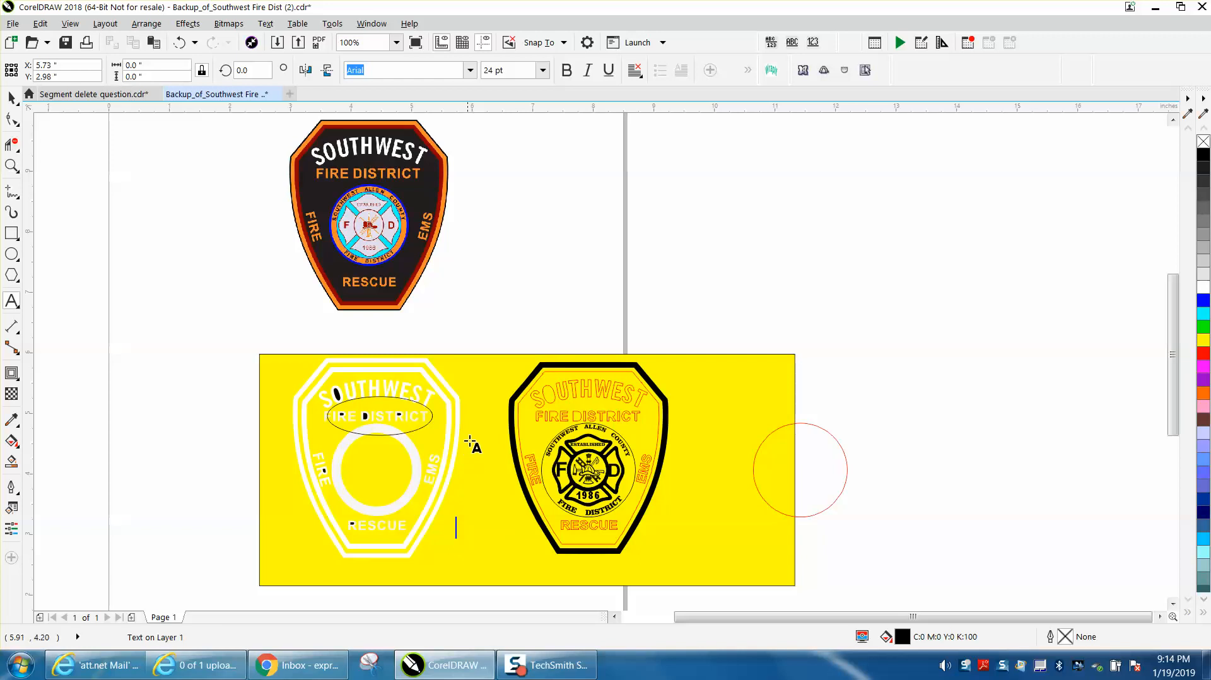
left_click(496, 296)
type("southwe")
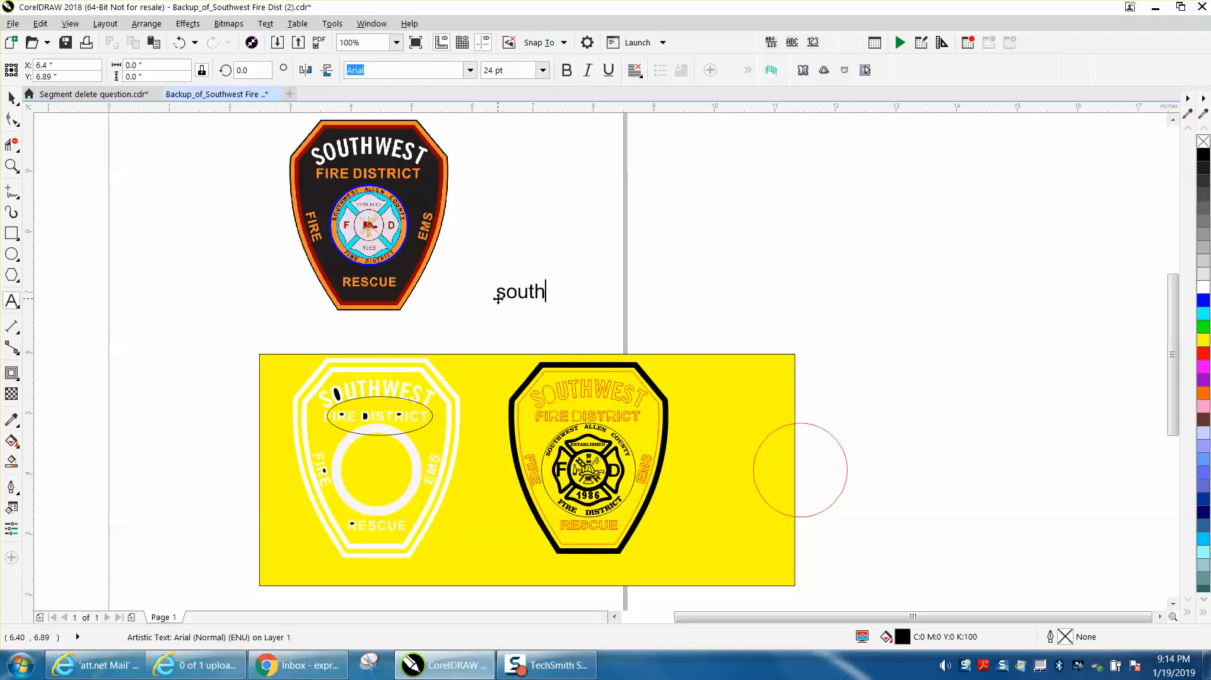
key("BackSpace")
key("BackSpace")
key("BackSpace")
key("BackSpace")
key("BackSpace")
key("BackSpace")
key("BackSpace")
type("SOUTHWE")
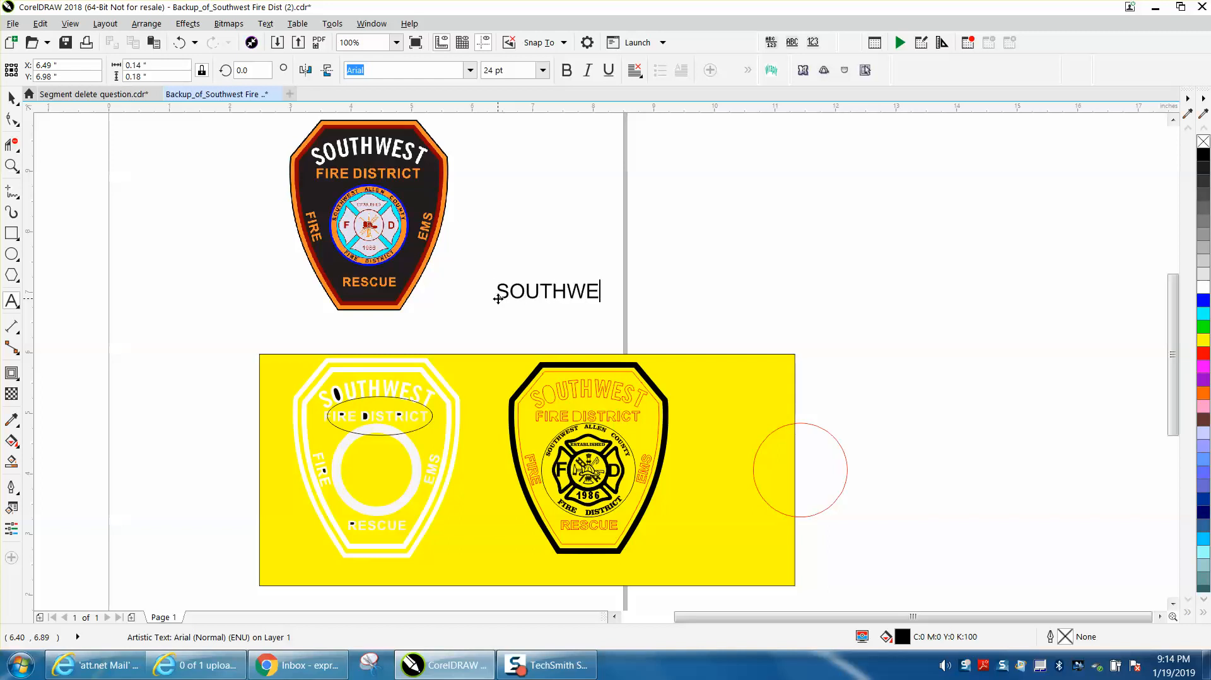
type("ST")
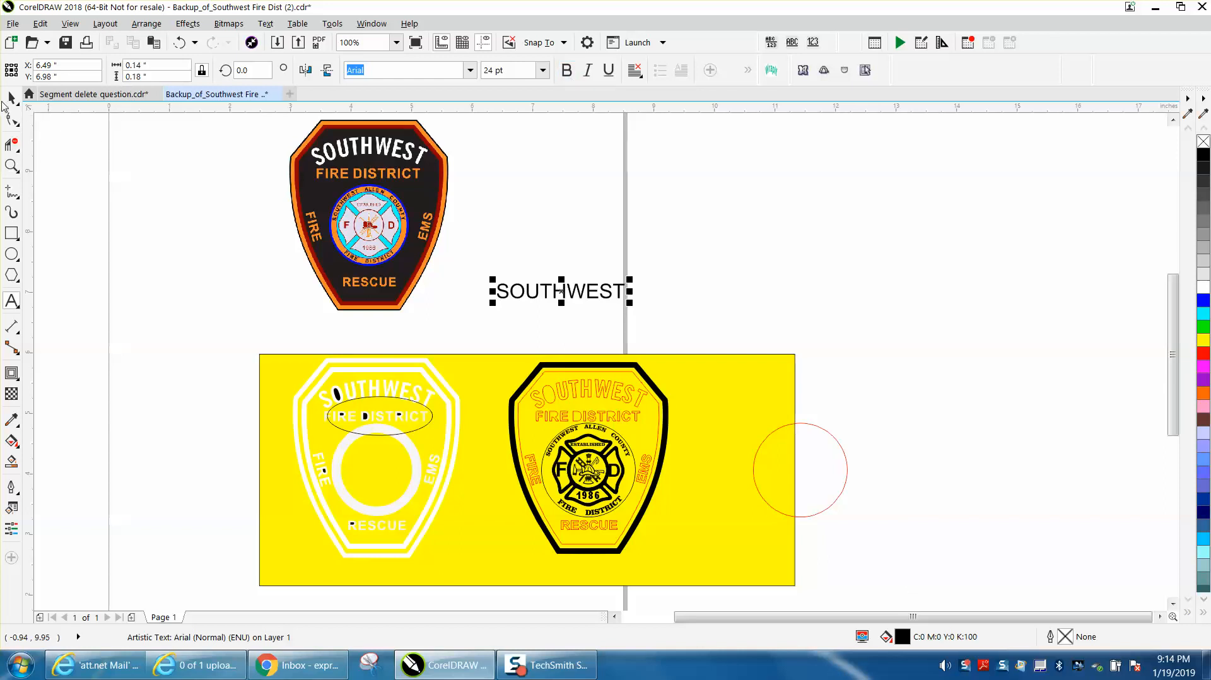
Step: Make the new SOUTHWEST text bold and move it to the upper edge of the white badge
left_click(10, 97)
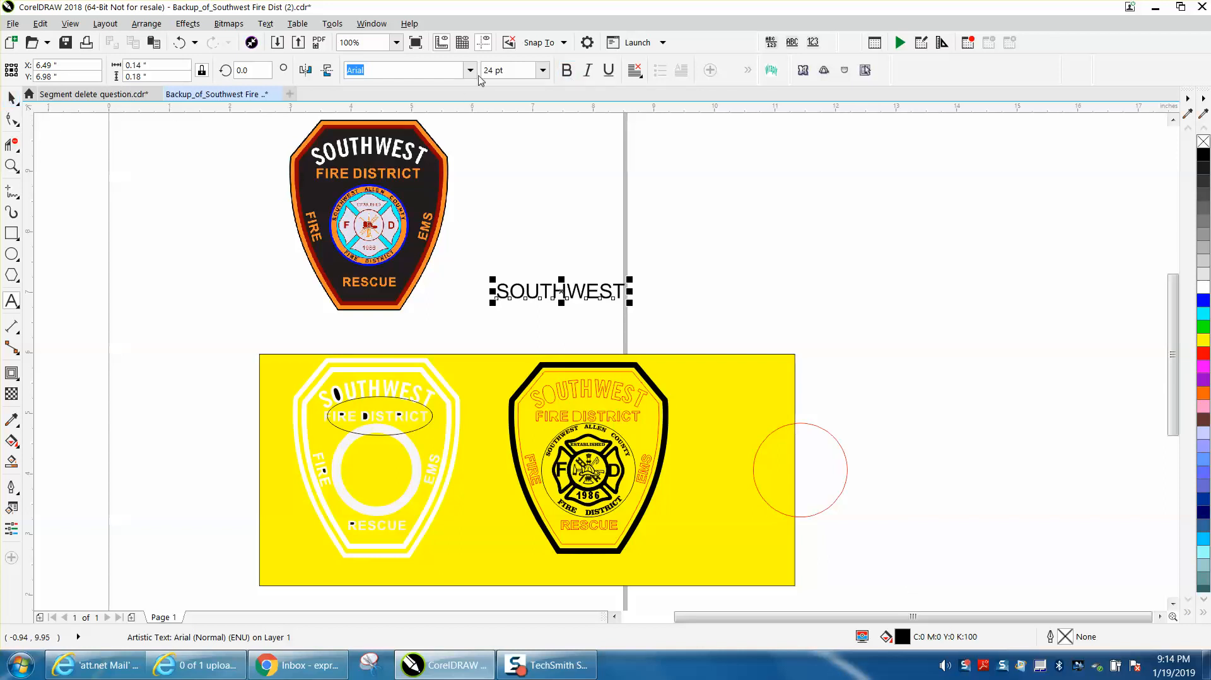
left_click(567, 71)
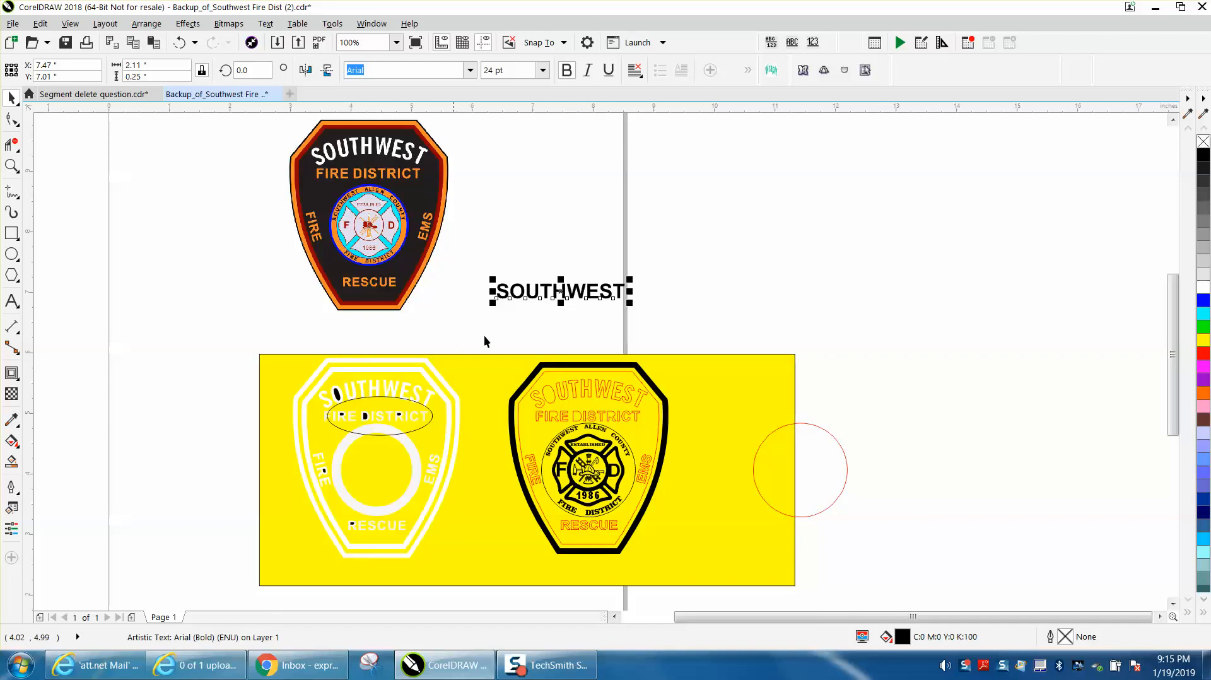
left_click_drag(558, 299, 381, 357)
Step: Stretch the black SOUTHWEST text vertically to a height of about 0.33 inches
left_click(11, 165)
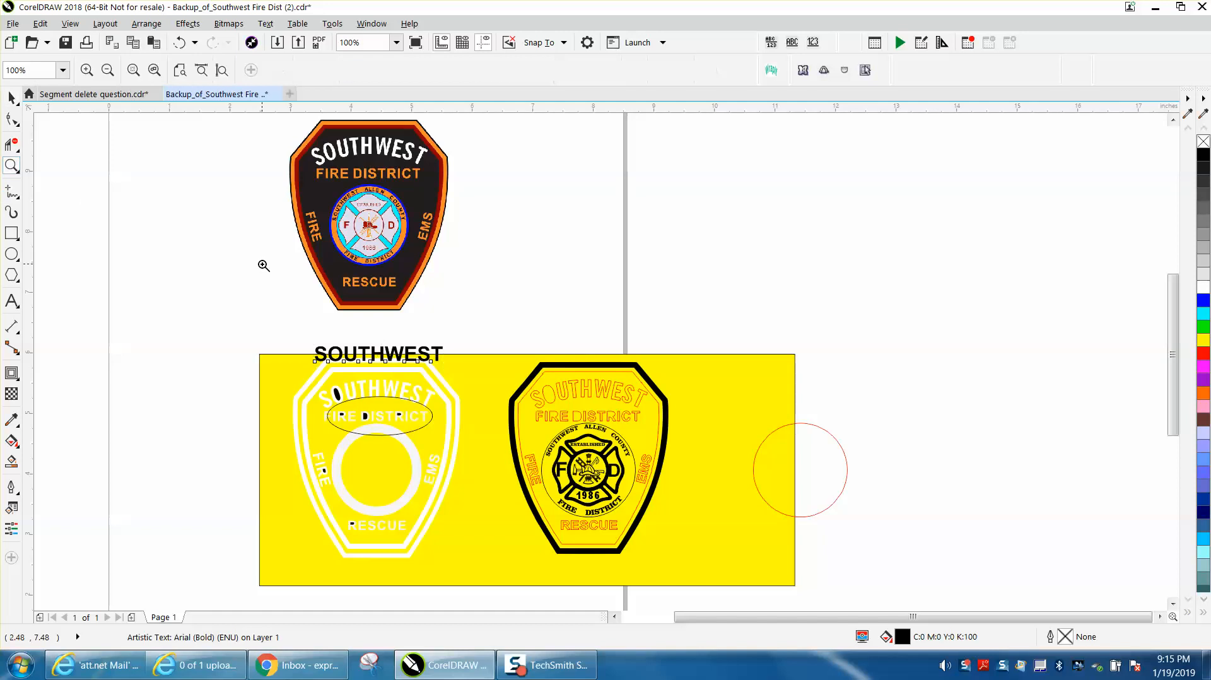
left_click(624, 472)
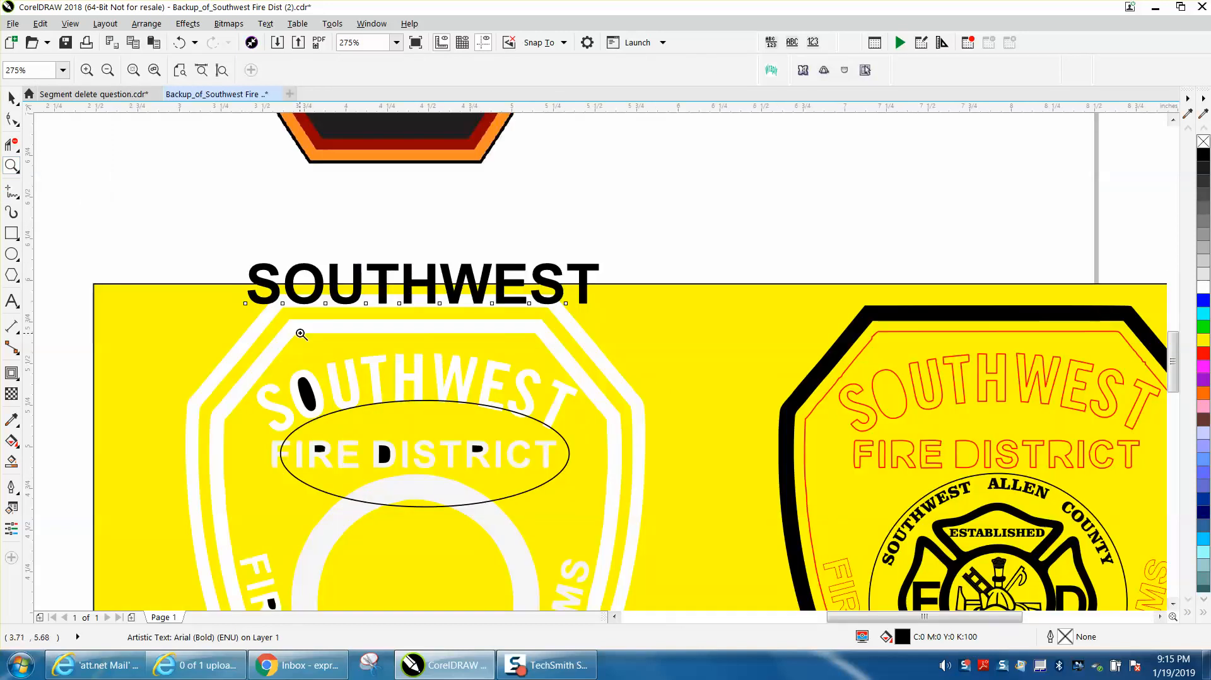
left_click(12, 98)
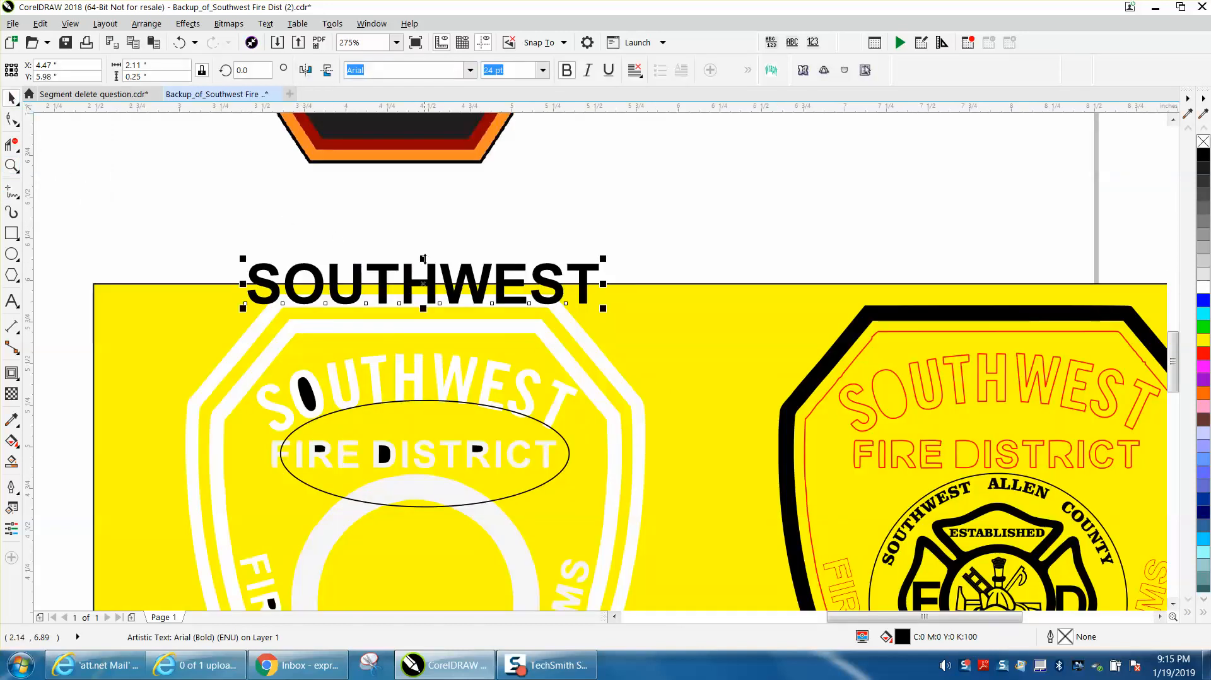
left_click_drag(424, 259, 423, 244)
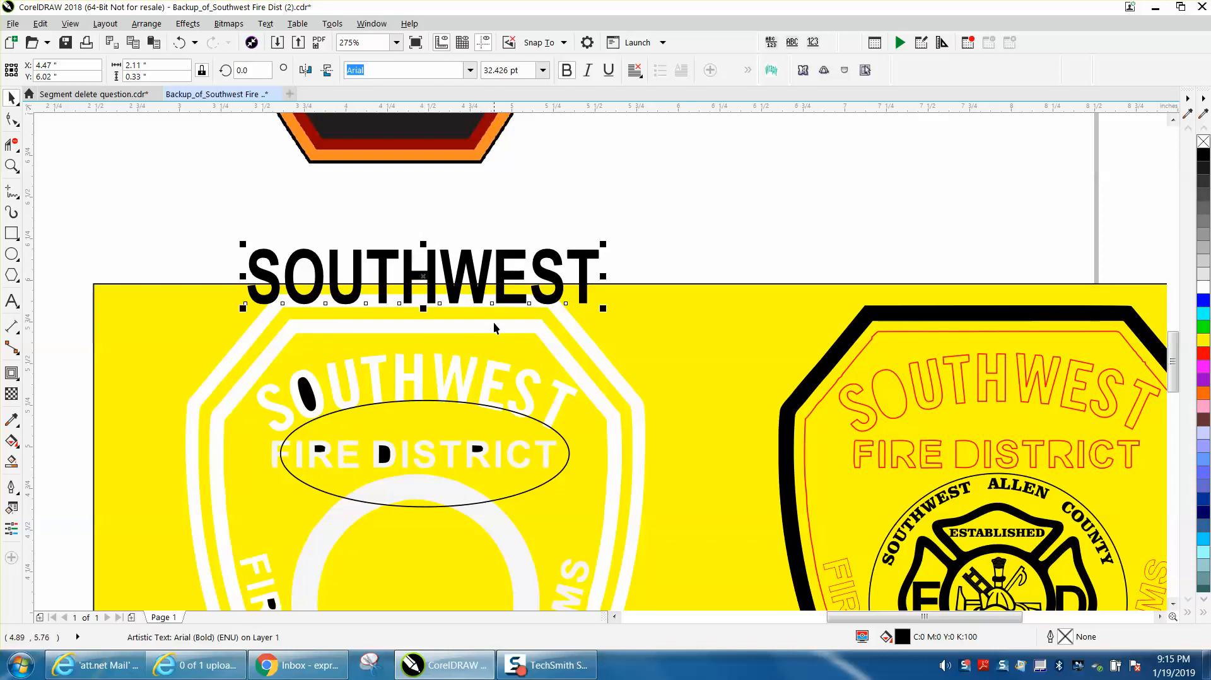
Step: Scale the black SOUTHWEST text over the white lettering to about 1.95 inches wide, and move it back above the badge
left_click_drag(427, 297, 422, 380)
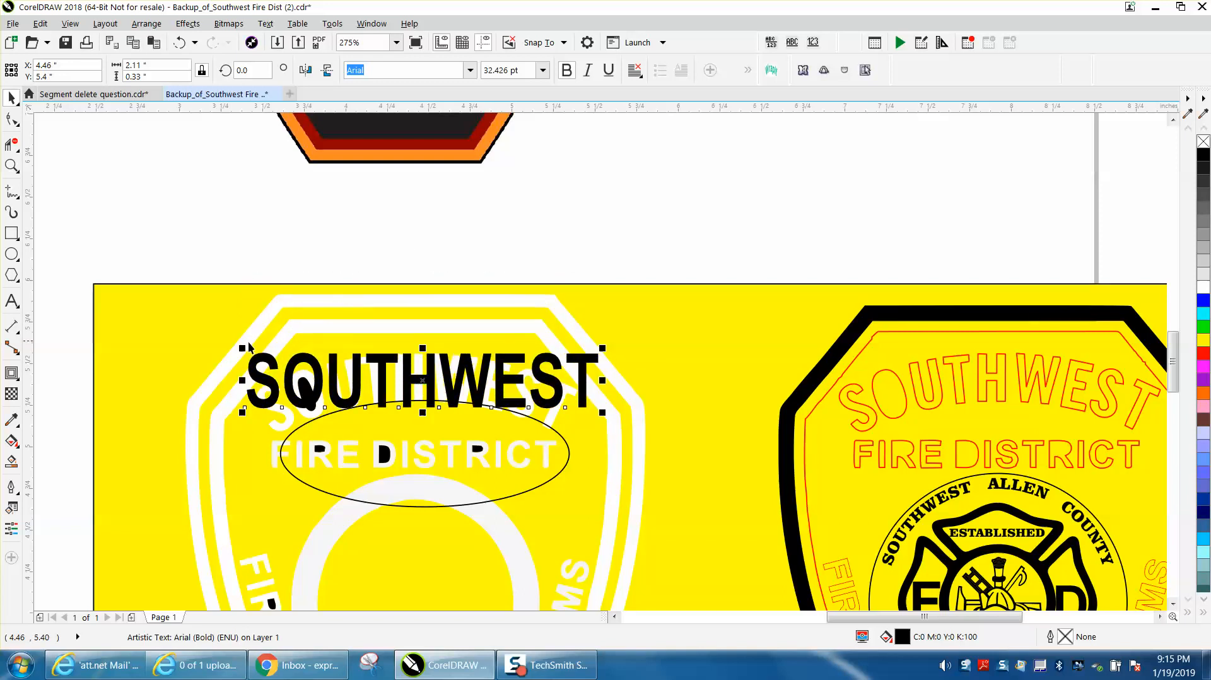
left_click_drag(242, 345, 270, 352)
left_click_drag(458, 390, 440, 260)
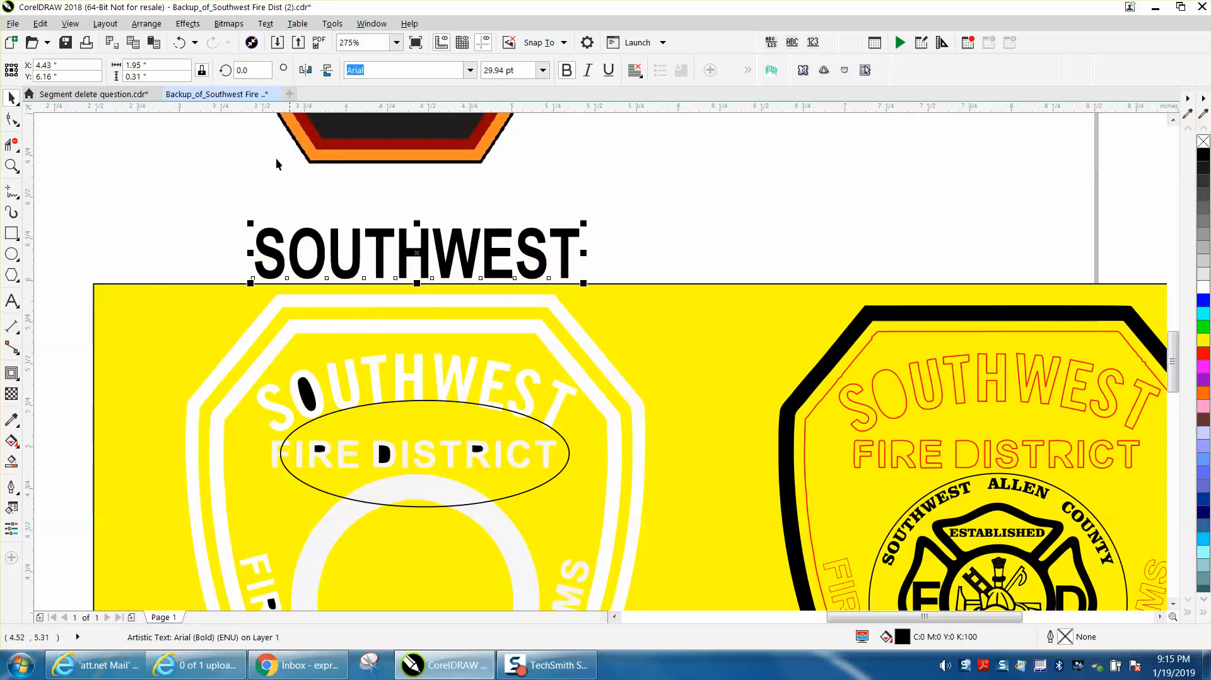
Step: Try to fit the 1.95-inch-wide SOUTHWEST text to the upper edge of the ellipse
left_click(265, 23)
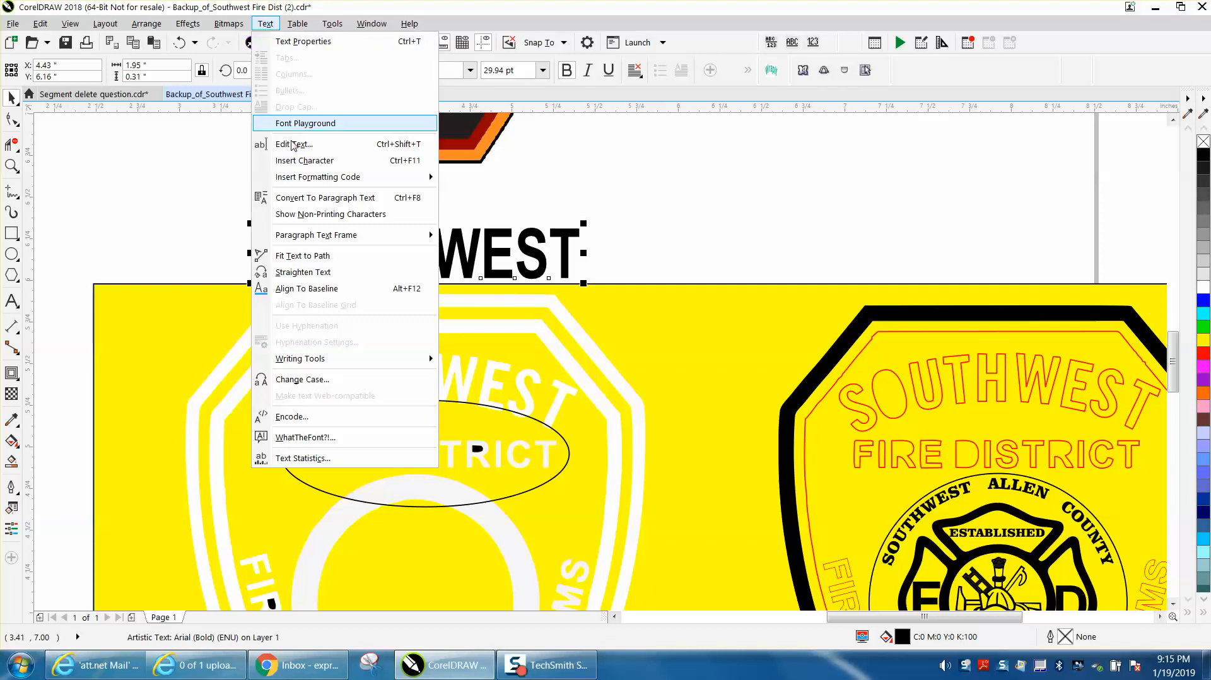
left_click(303, 255)
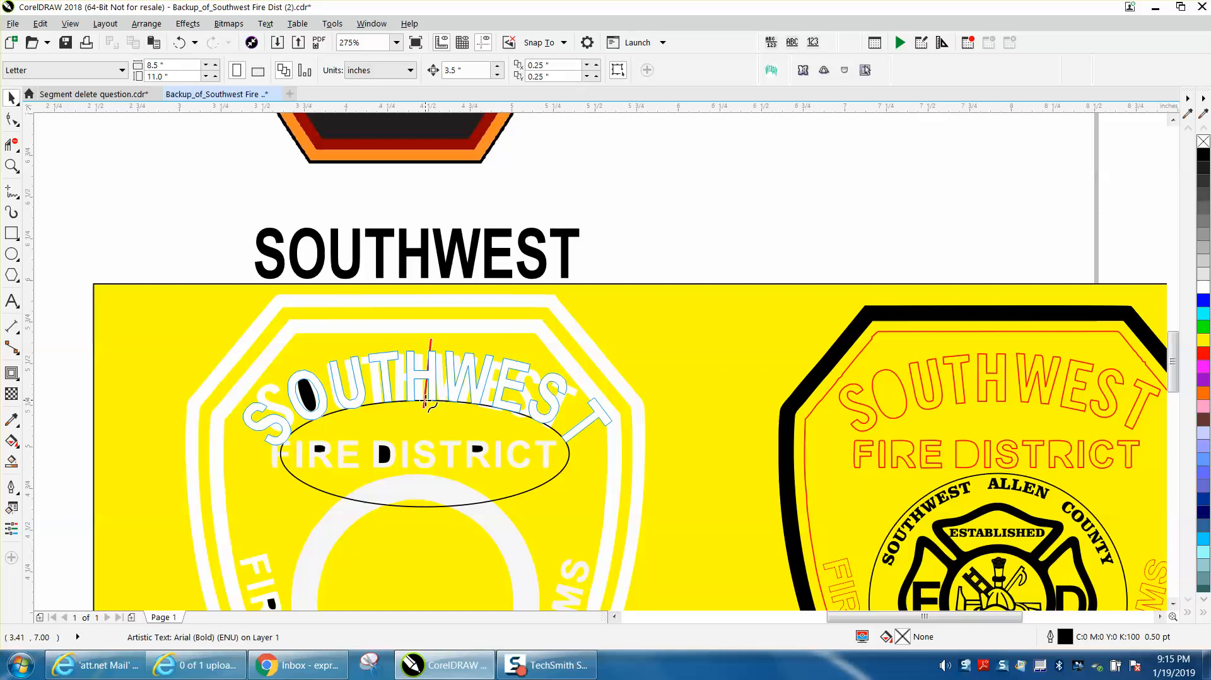
left_click(427, 402)
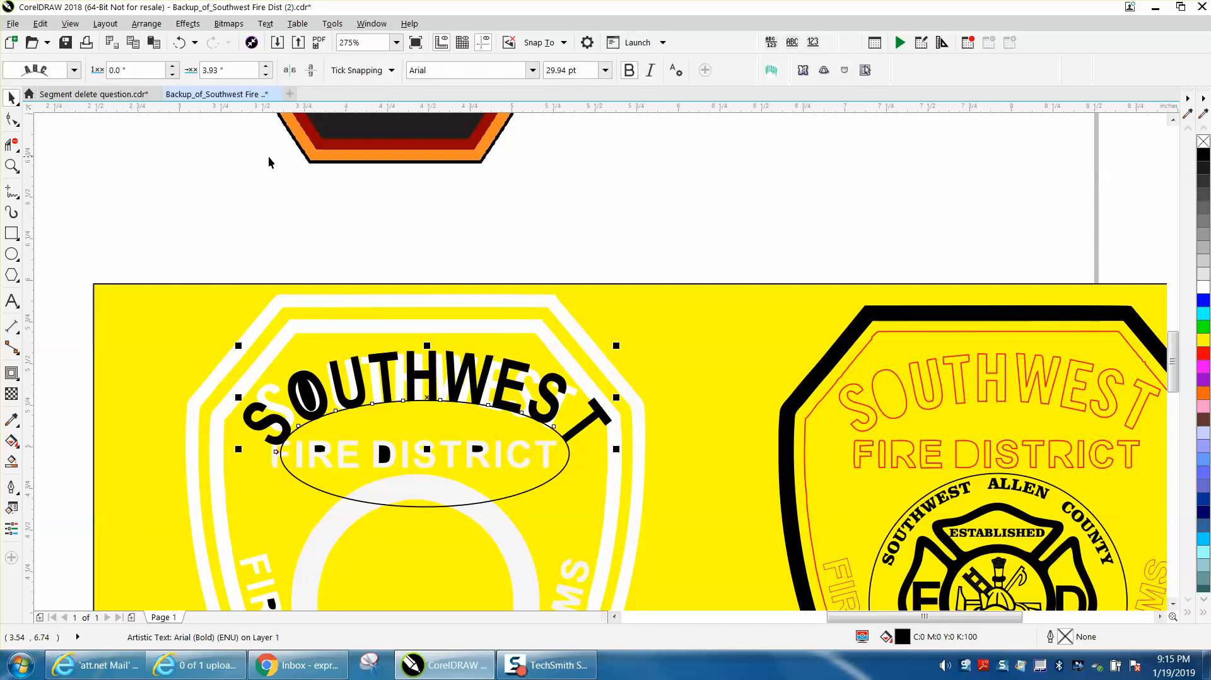
left_click(180, 42)
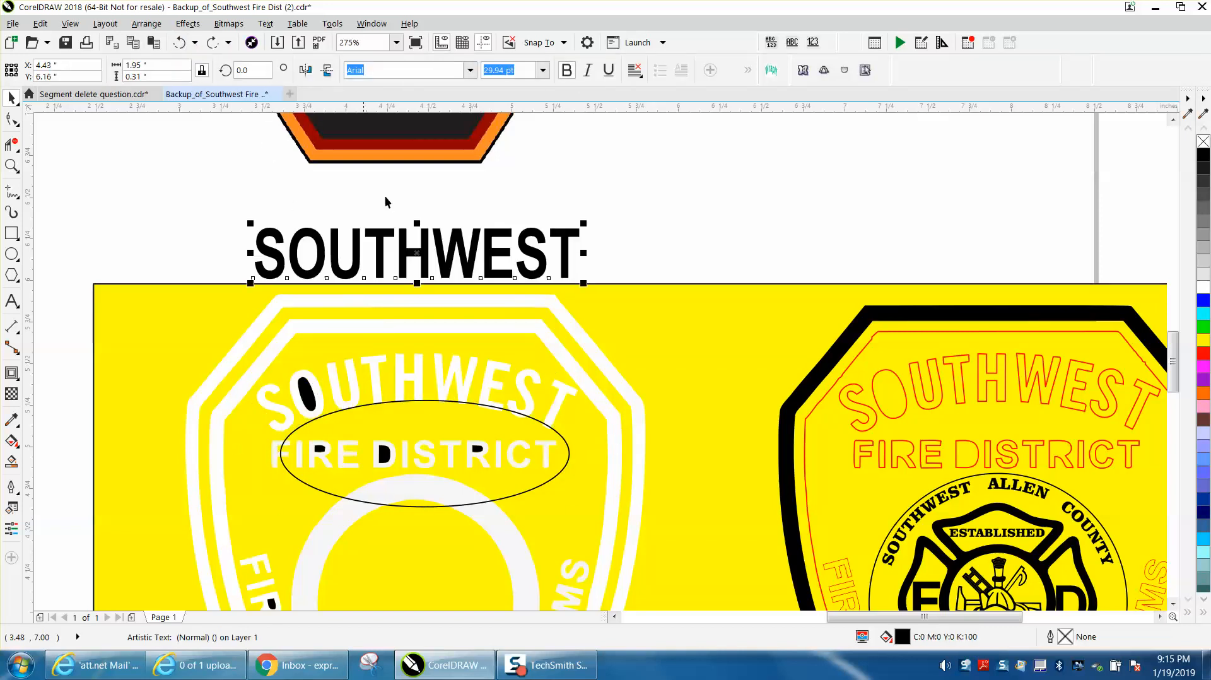
Step: Scale the black SOUTHWEST text down to about 1.8 inches wide
left_click(10, 71)
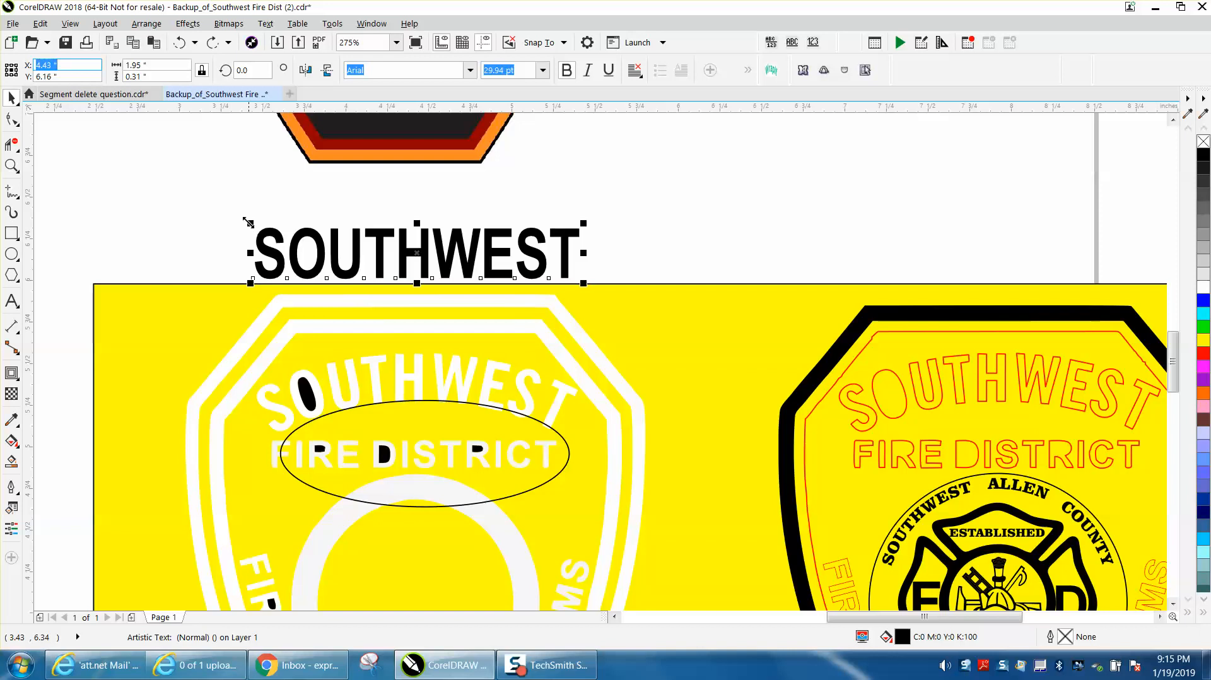
left_click_drag(248, 222, 265, 225)
left_click(225, 71)
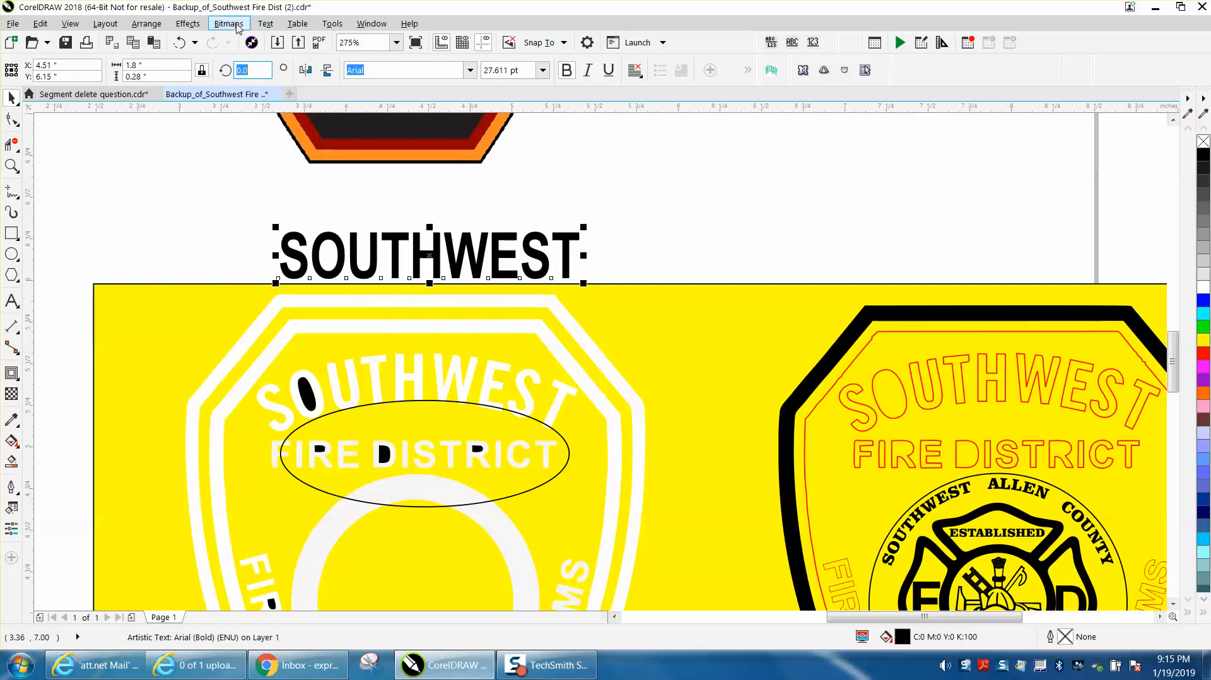
Step: Fit the SOUTHWEST text to the ellipse as its path, centred along the upper edge
left_click(265, 23)
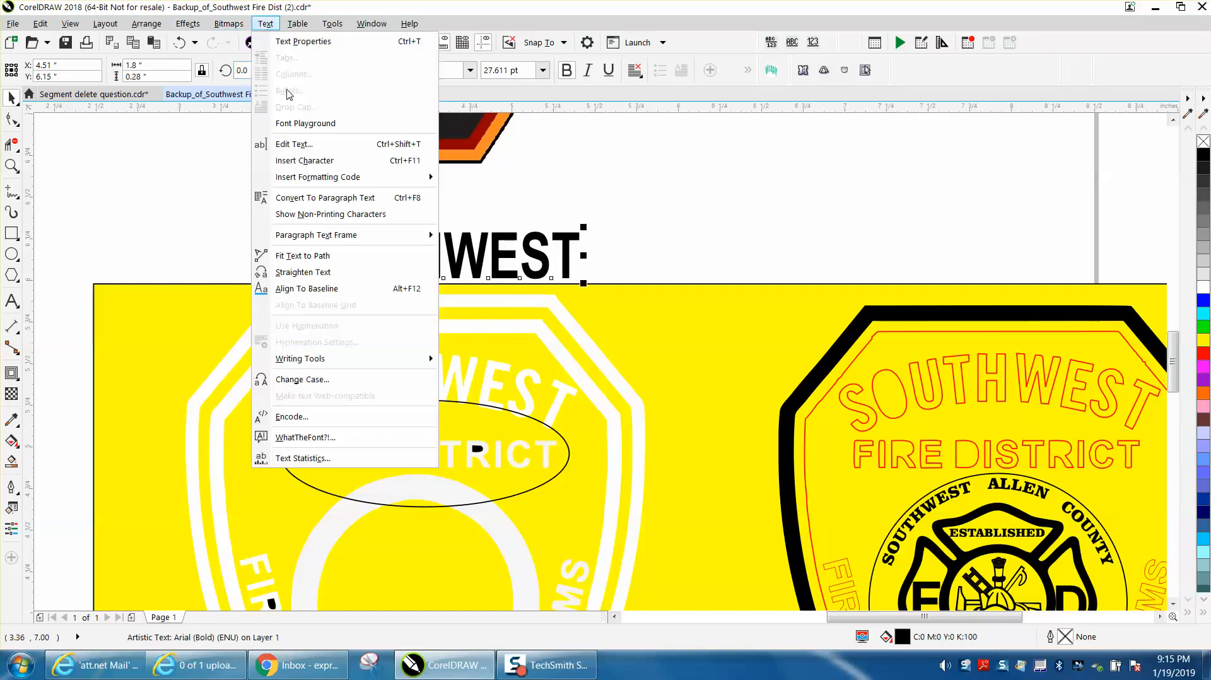
left_click(300, 257)
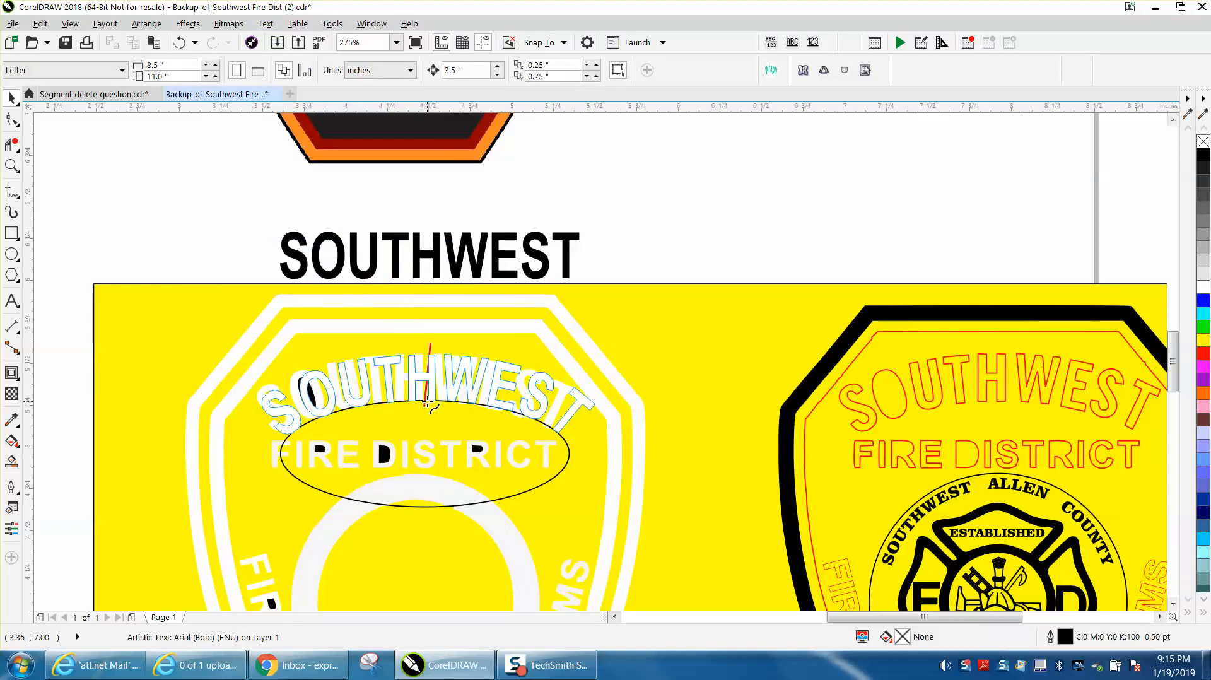
left_click(426, 402)
Step: Try to move the curved SOUTHWEST text together with its ellipse 3.5 inches right onto the black-outlined badge
left_click(16, 125)
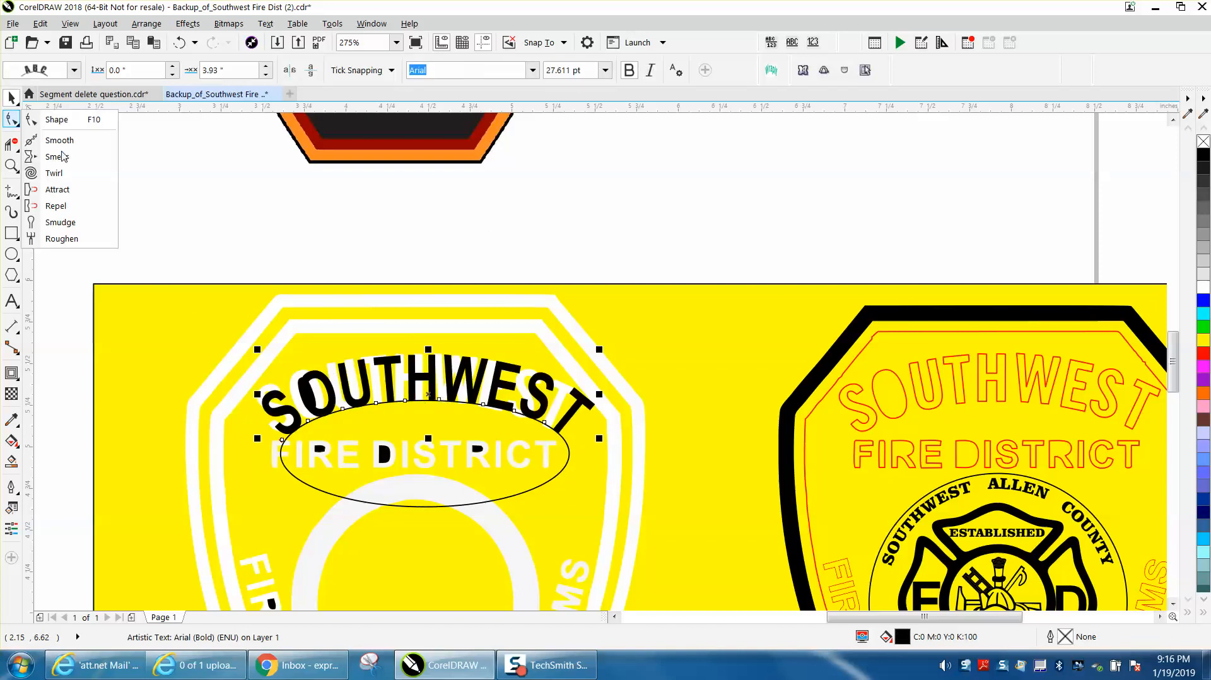
left_click(545, 425)
left_click(544, 423)
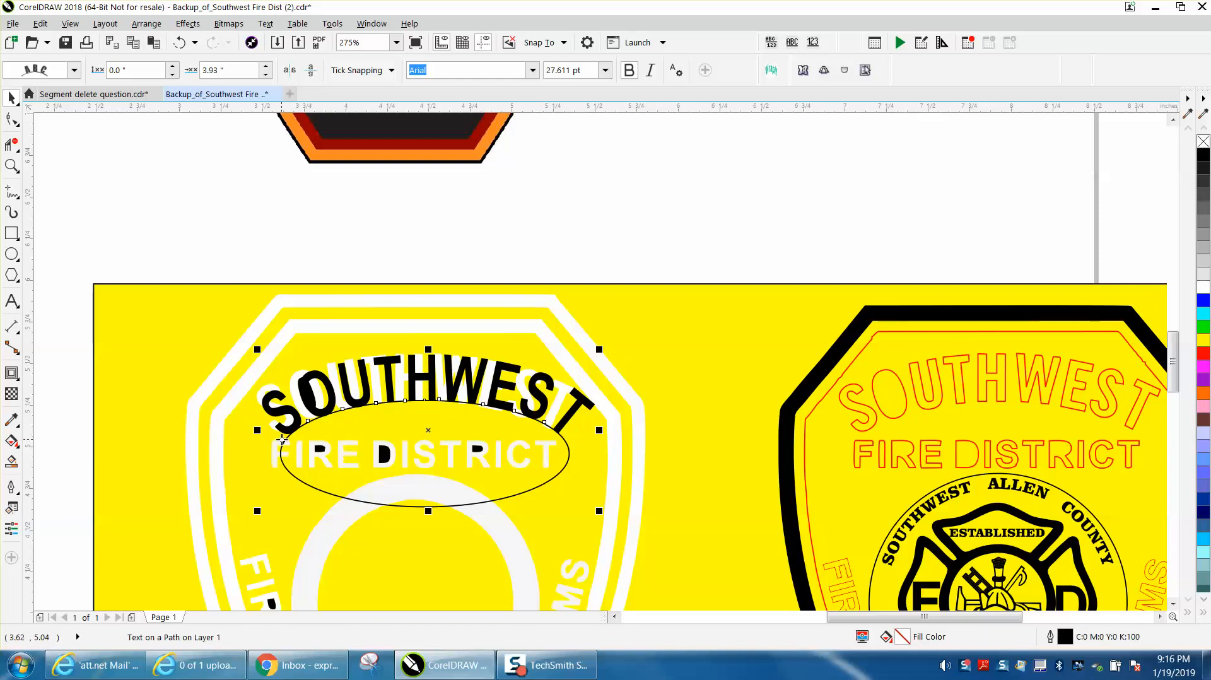
scroll(297, 324, "down", 3)
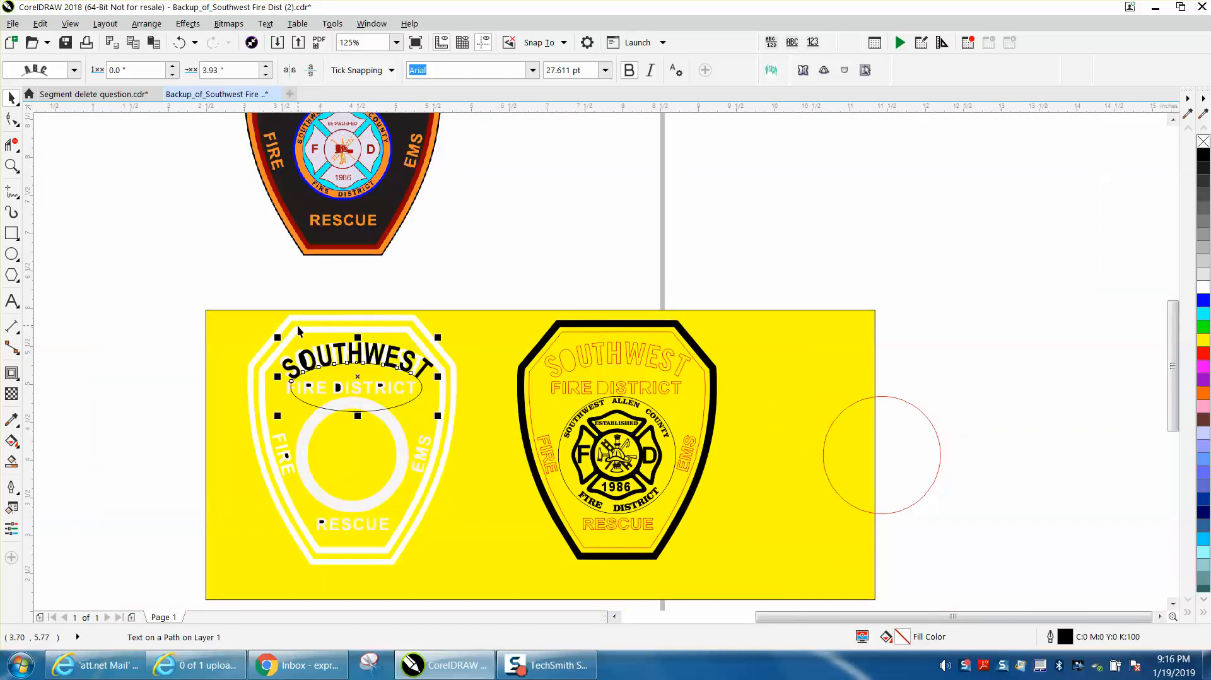
key("Right")
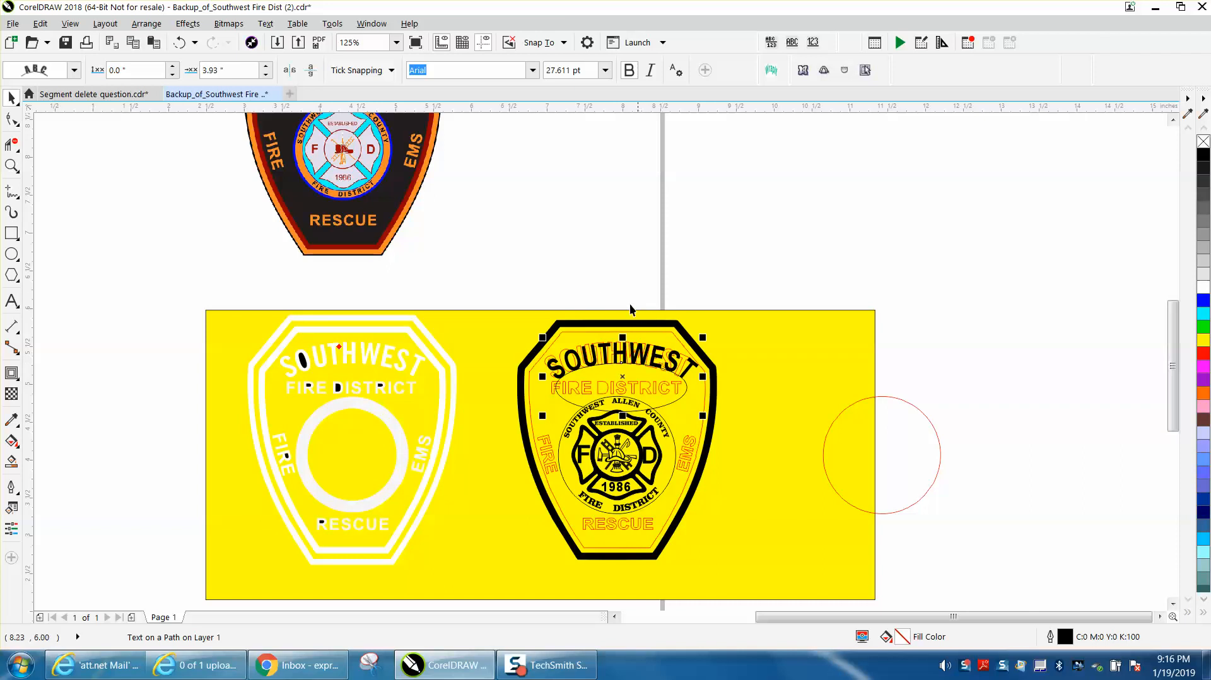
scroll(578, 271, "up", 2)
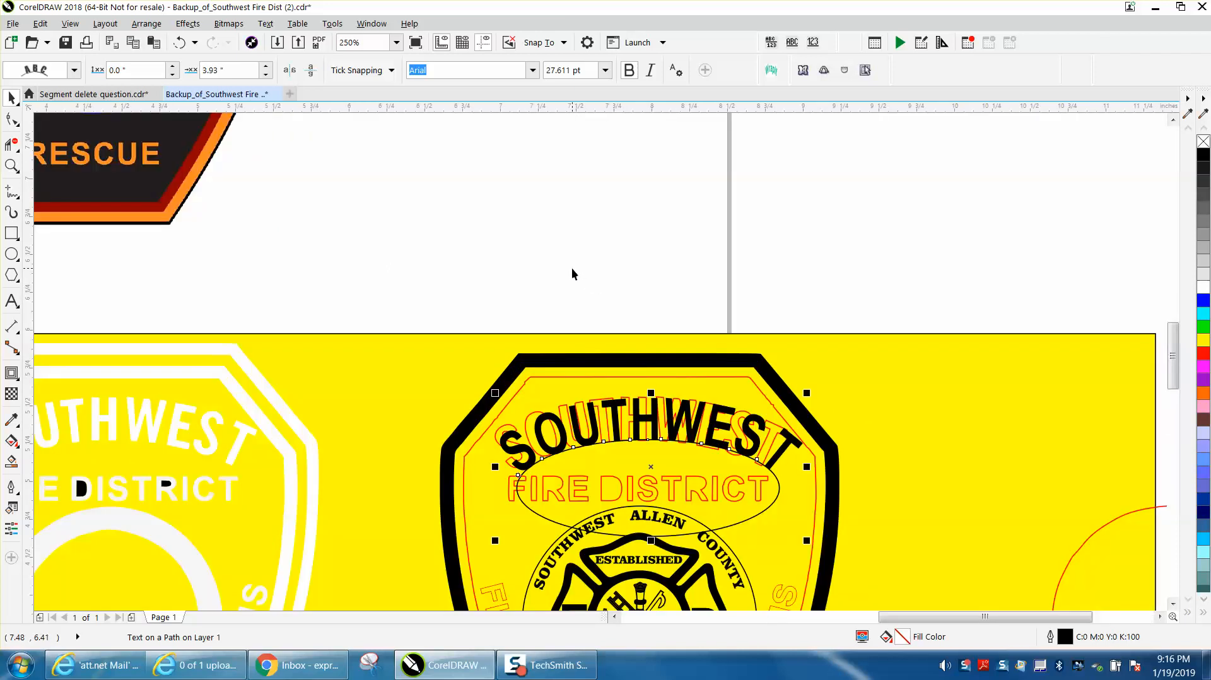
scroll(547, 254, "down", 2)
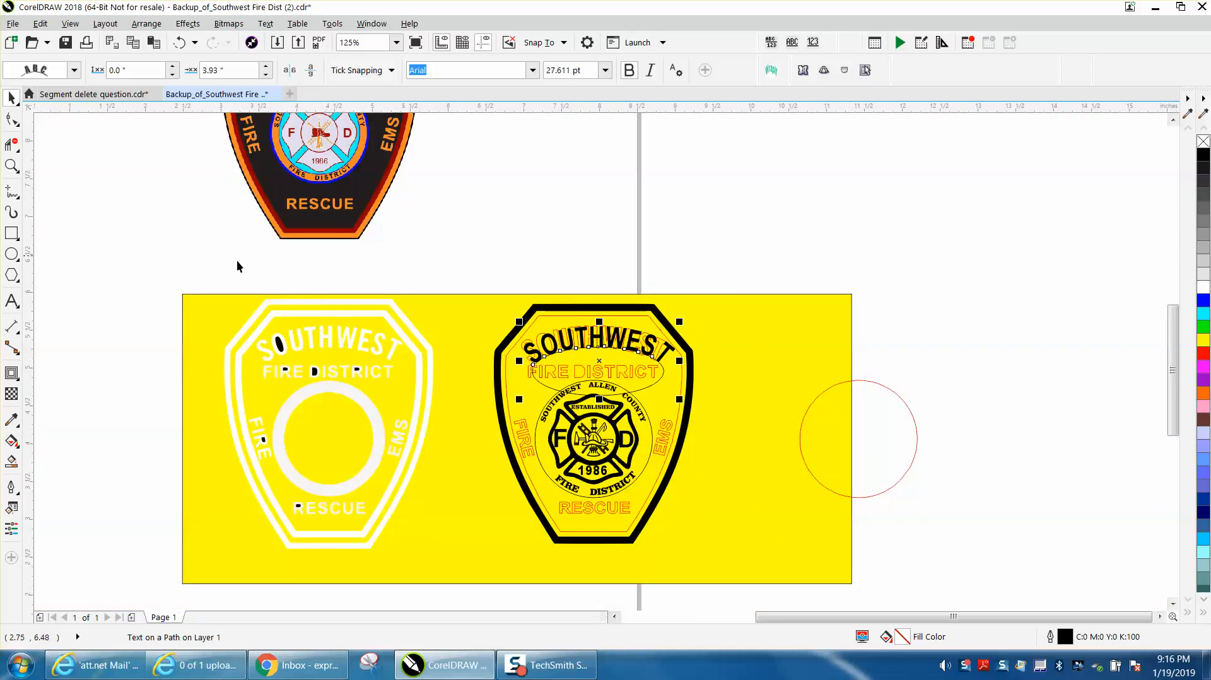
left_click(162, 44)
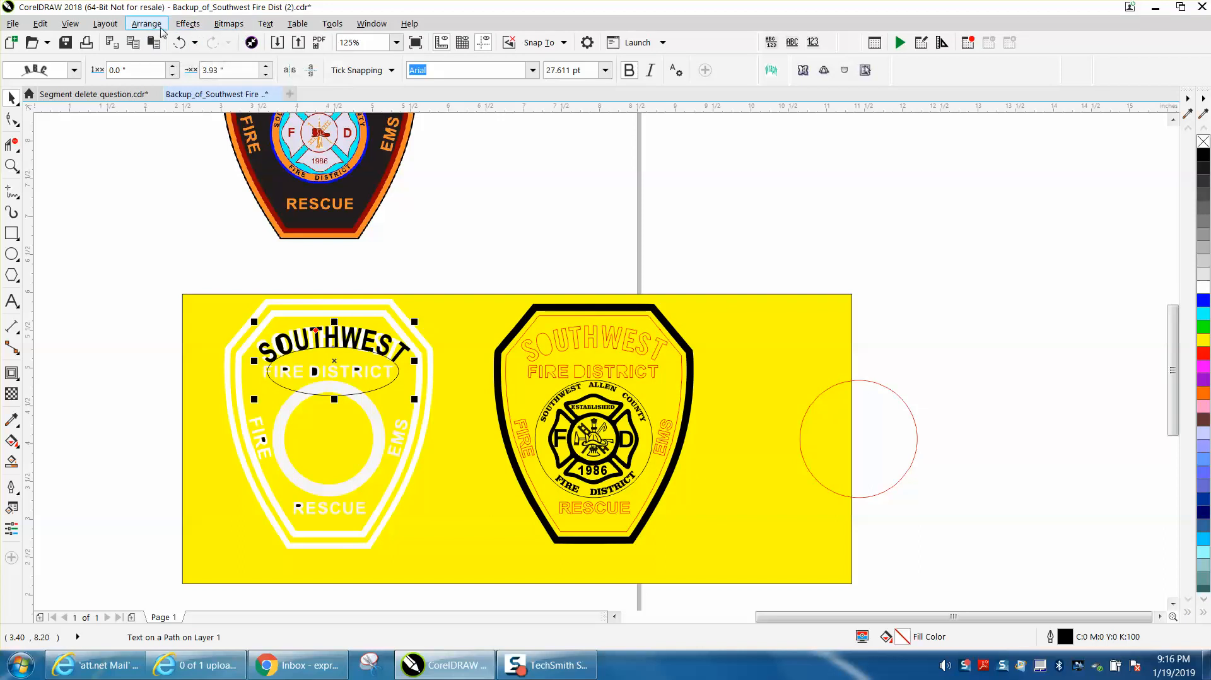
Step: Break the curved SOUTHWEST text apart from its ellipse and deselect everything
left_click(157, 27)
left_click(190, 281)
left_click(115, 257)
Step: Move only the curved SOUTHWEST text 3.5 inches right onto the black-outlined badge
left_click(327, 339)
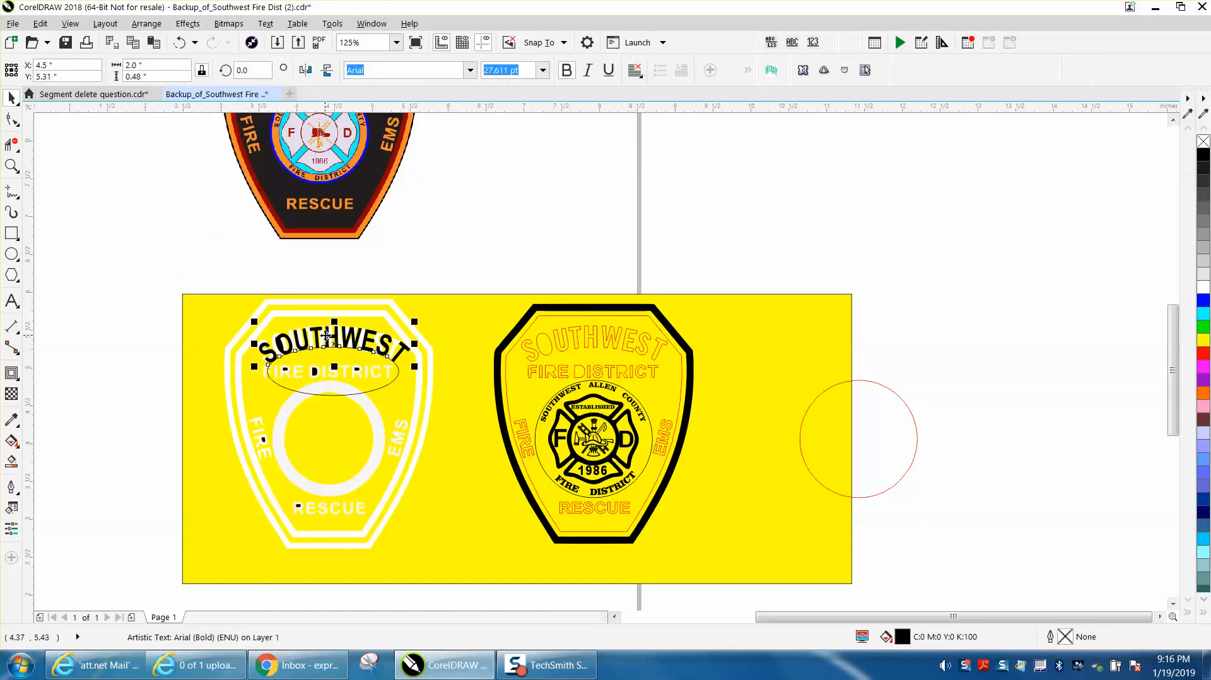
key("Right")
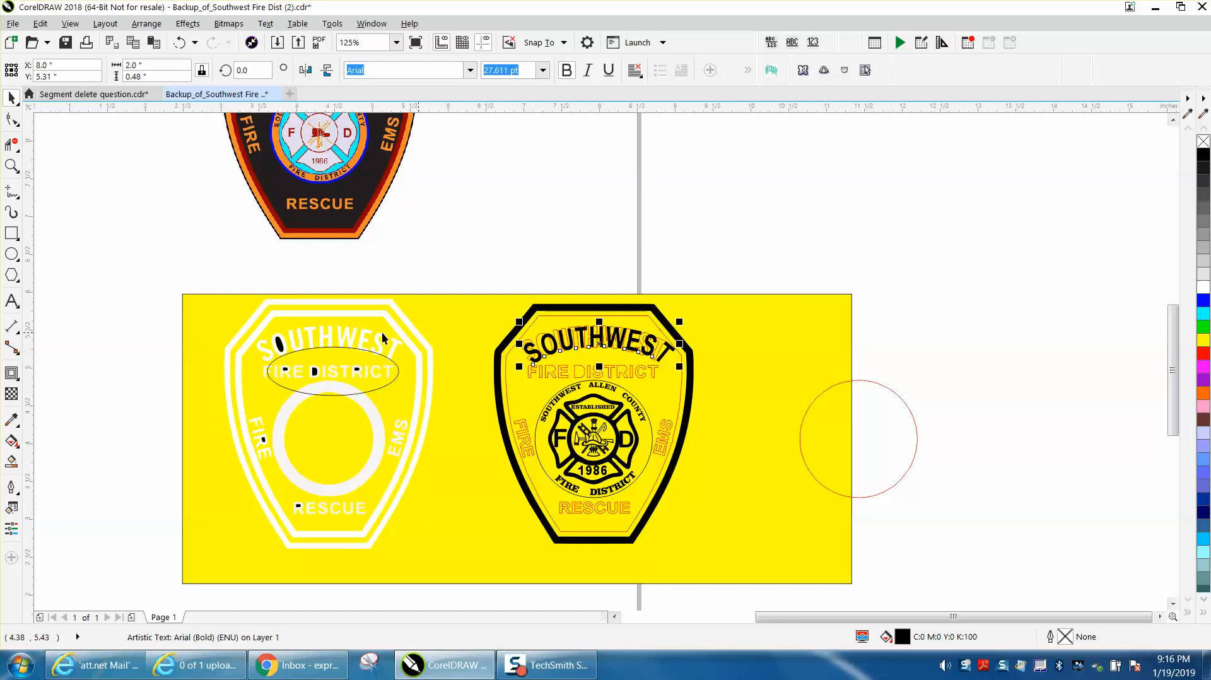
left_click(12, 166)
left_click_drag(517, 278, 784, 441)
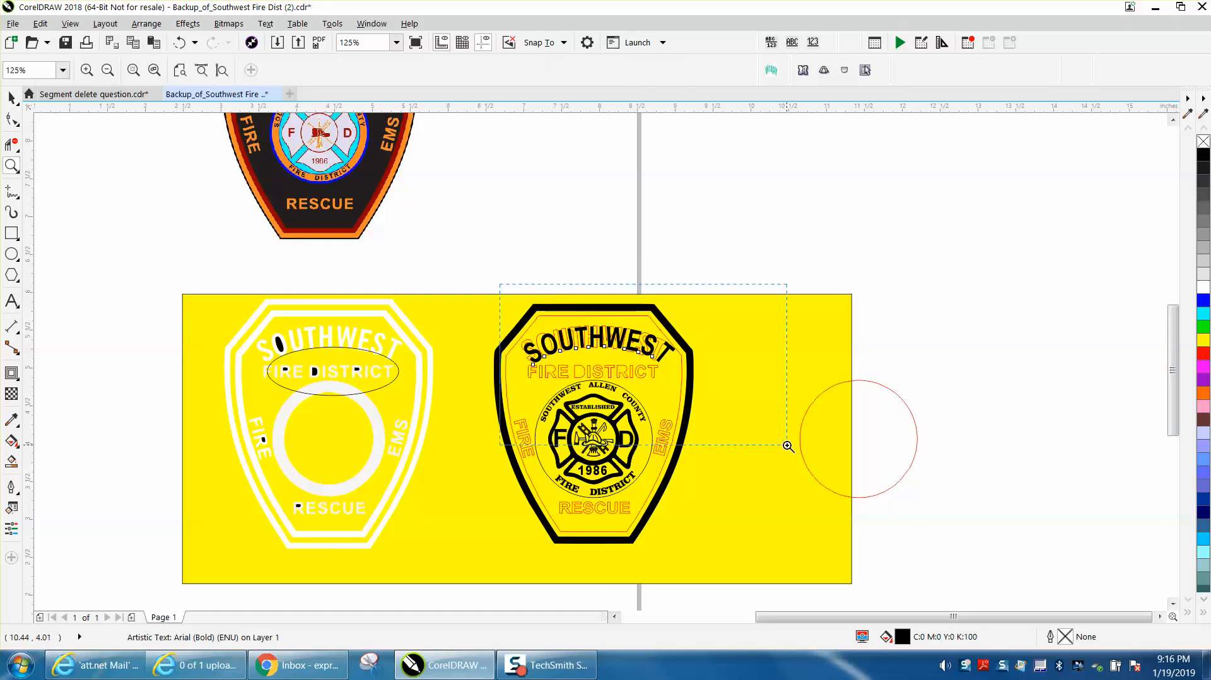
Step: Align the curved SOUTHWEST text with the red outlined lettering on the badge and scale it to about 1.96 inches wide
left_click(11, 98)
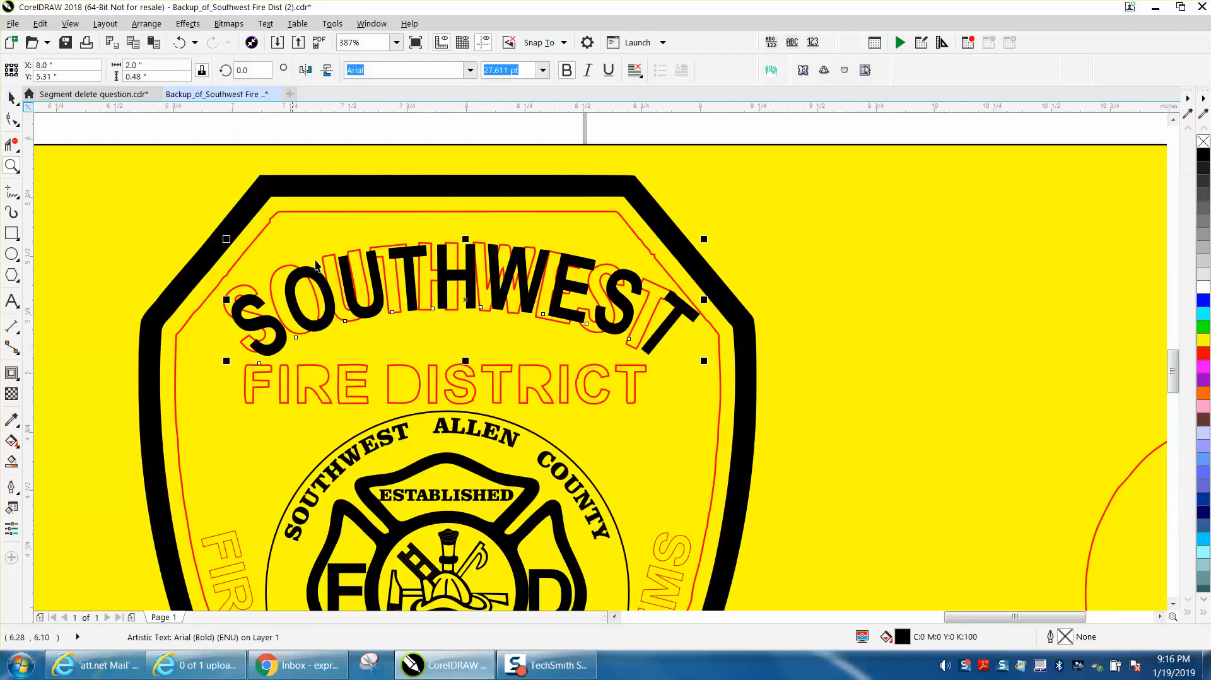
left_click_drag(469, 298, 449, 293)
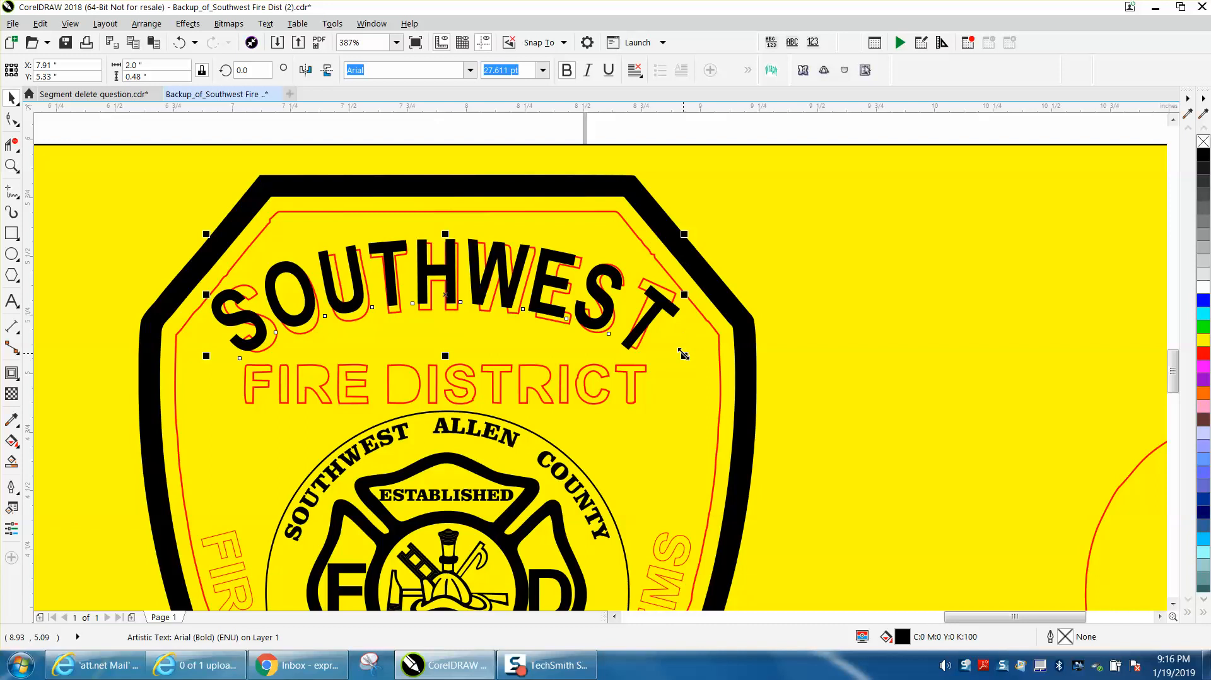
left_click_drag(685, 357, 674, 354)
left_click_drag(436, 270, 446, 275)
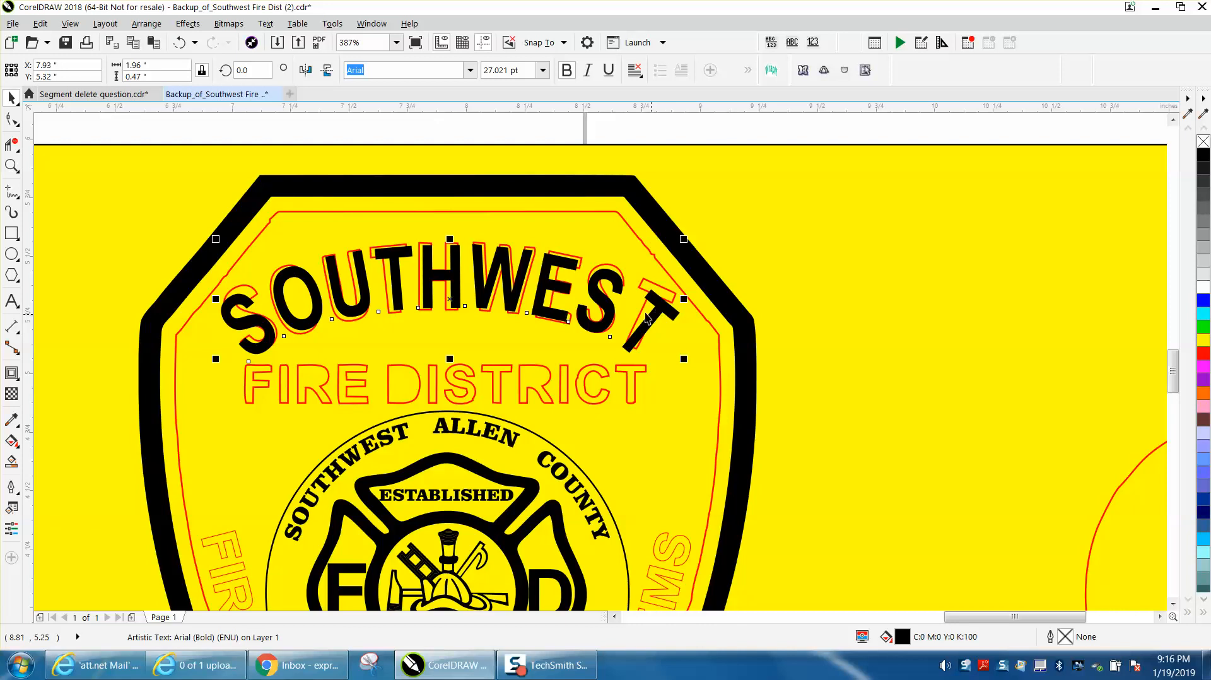
Step: Move the curved SOUTHWEST text 3.5 inches right off the badge and give it no fill and a red outline
scroll(618, 305, "down", 1)
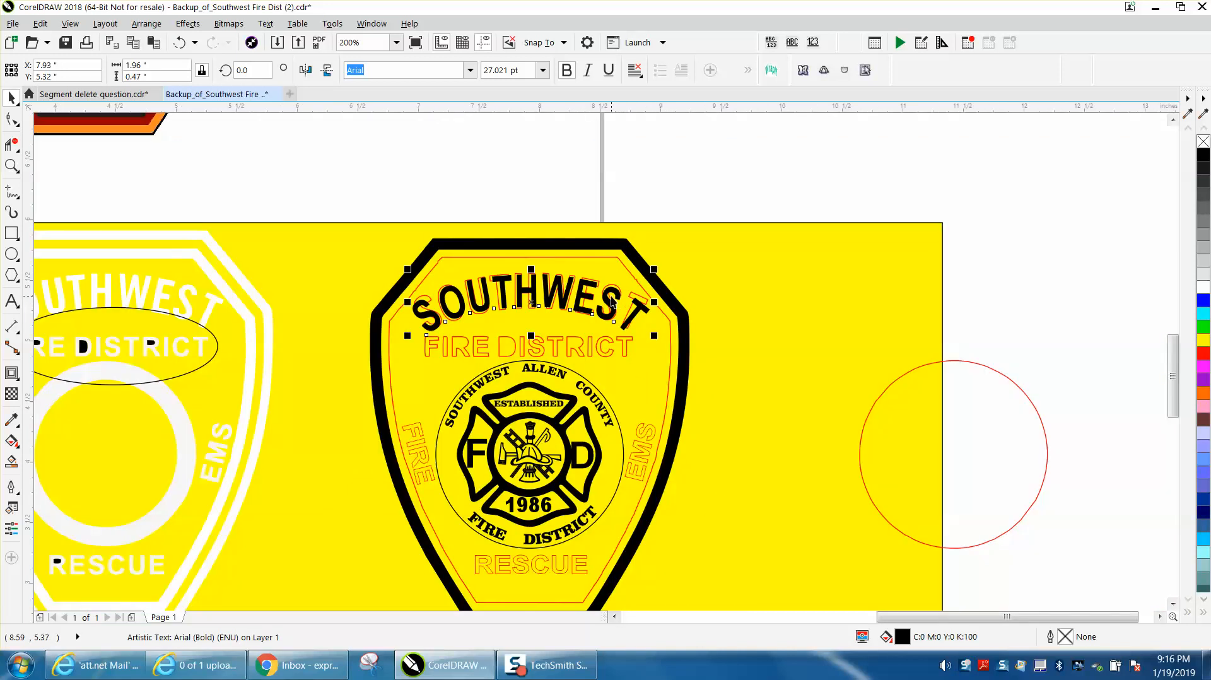
left_click_drag(611, 301, 1035, 301)
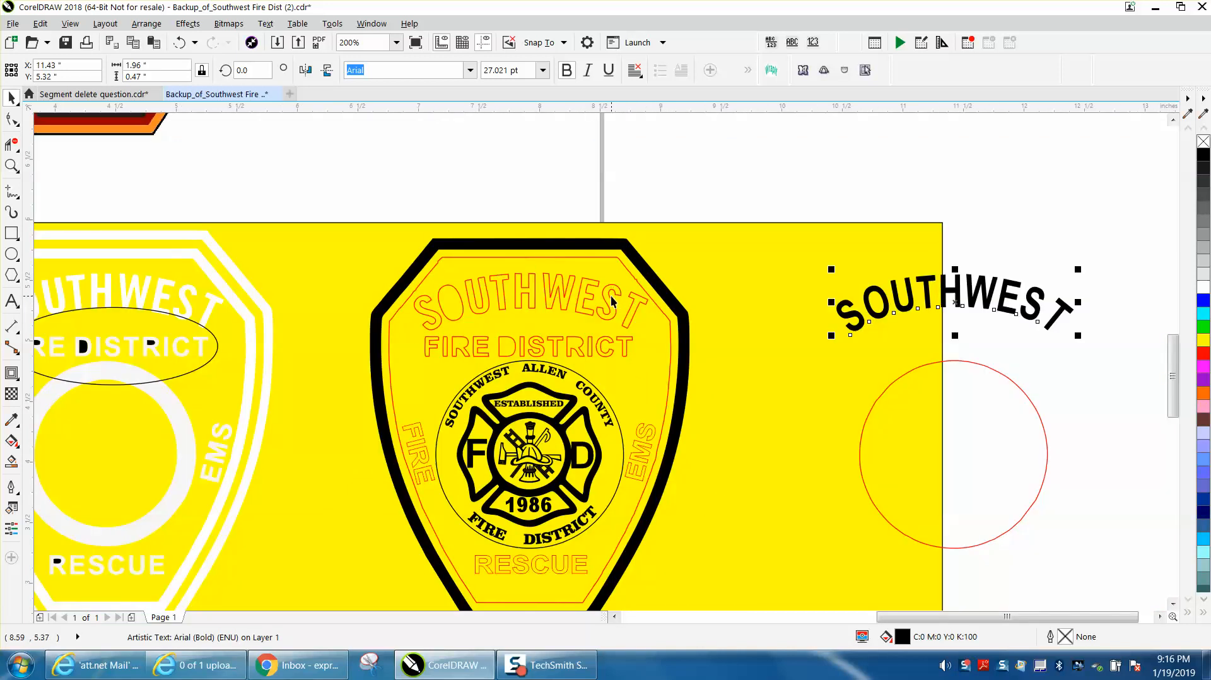
left_click(1203, 142)
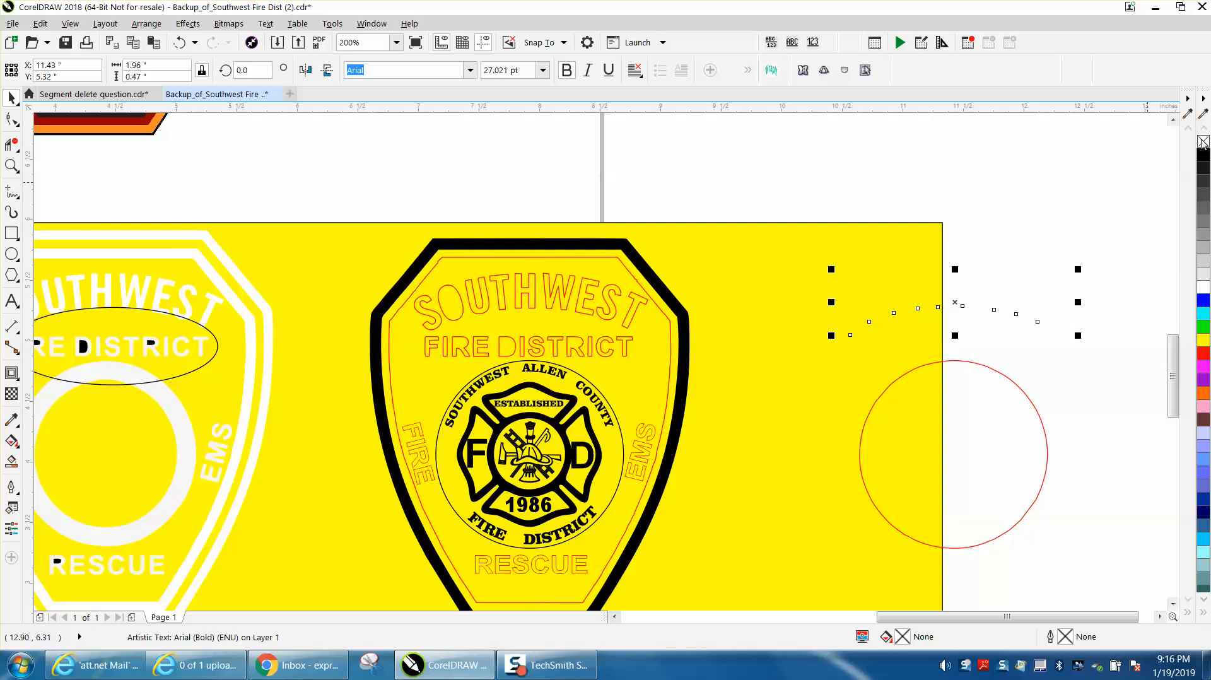
right_click(1203, 354)
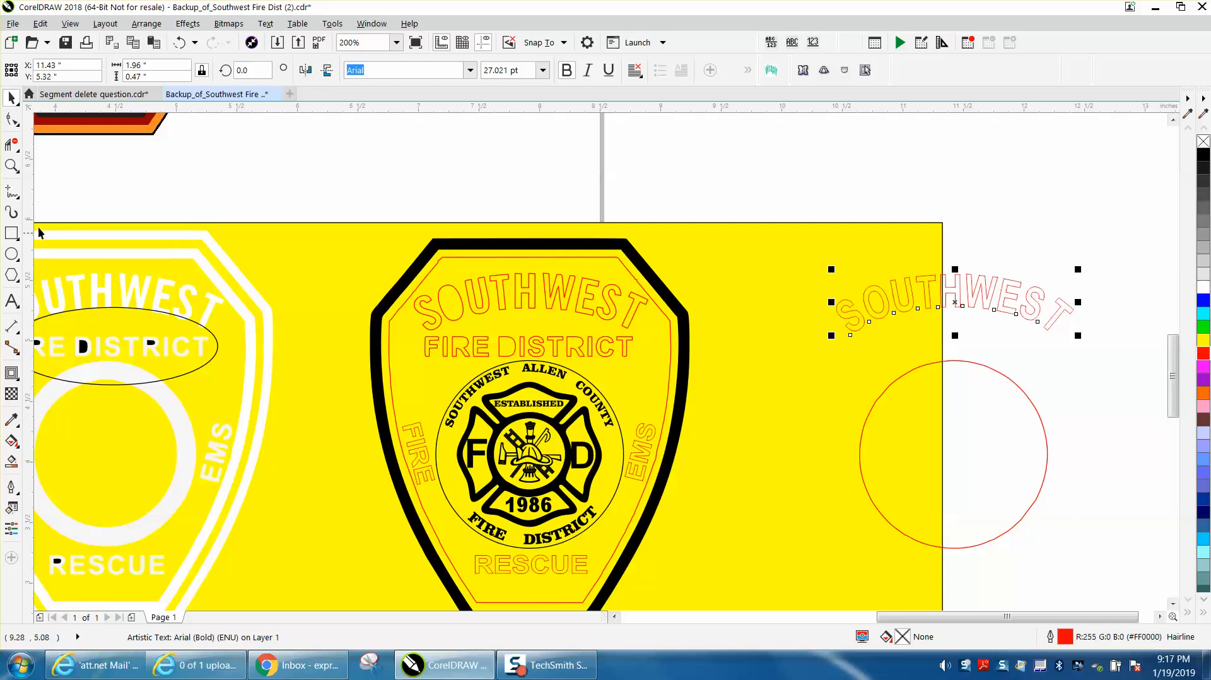
Step: Try to widen the letter spacing of the red SOUTHWEST text with the Shape tool
left_click(11, 118)
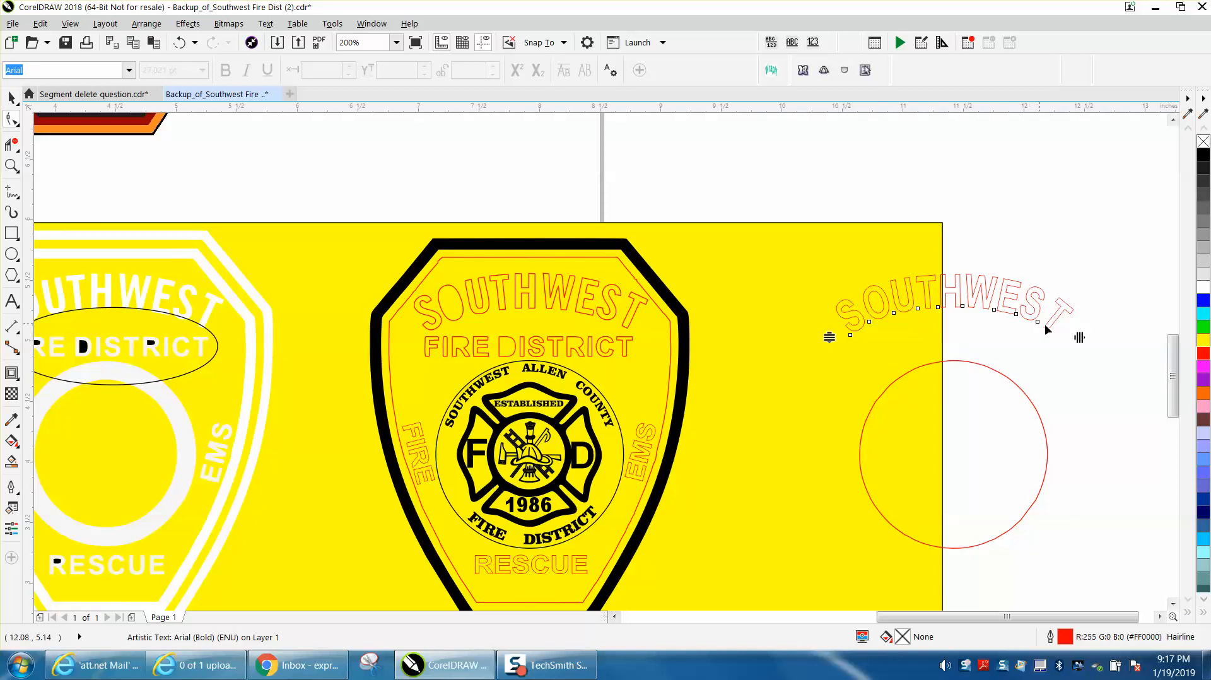
key("Delete")
key("ctrl+z")
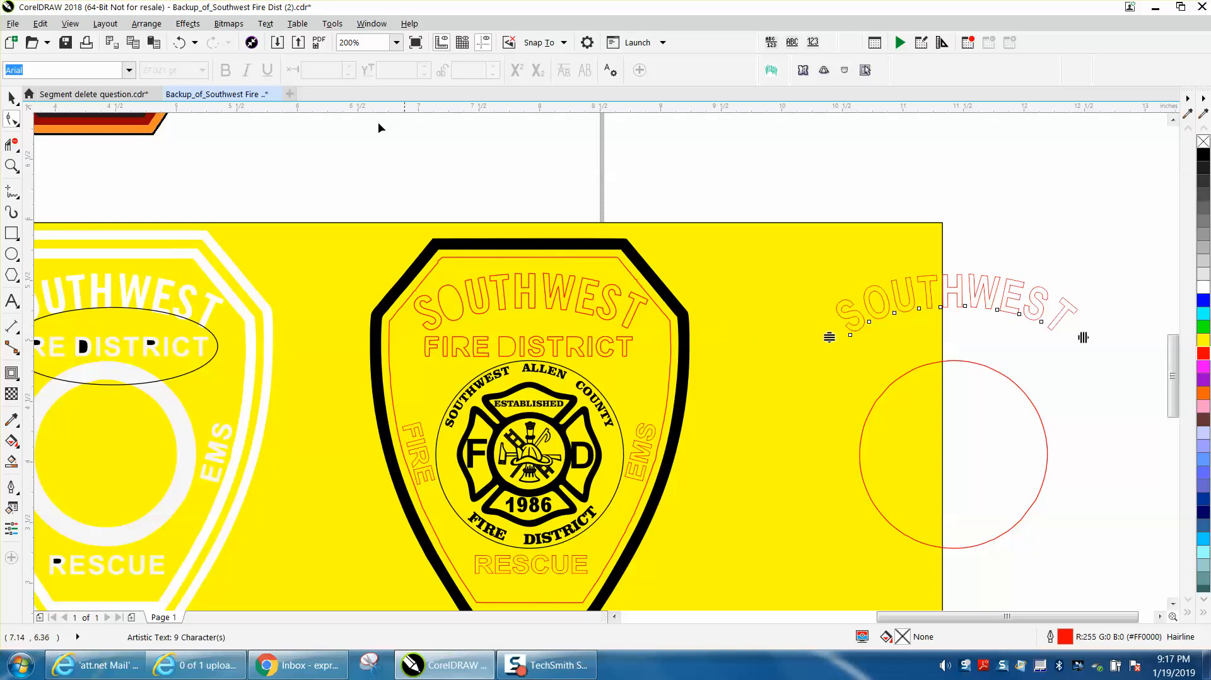
left_click(180, 42)
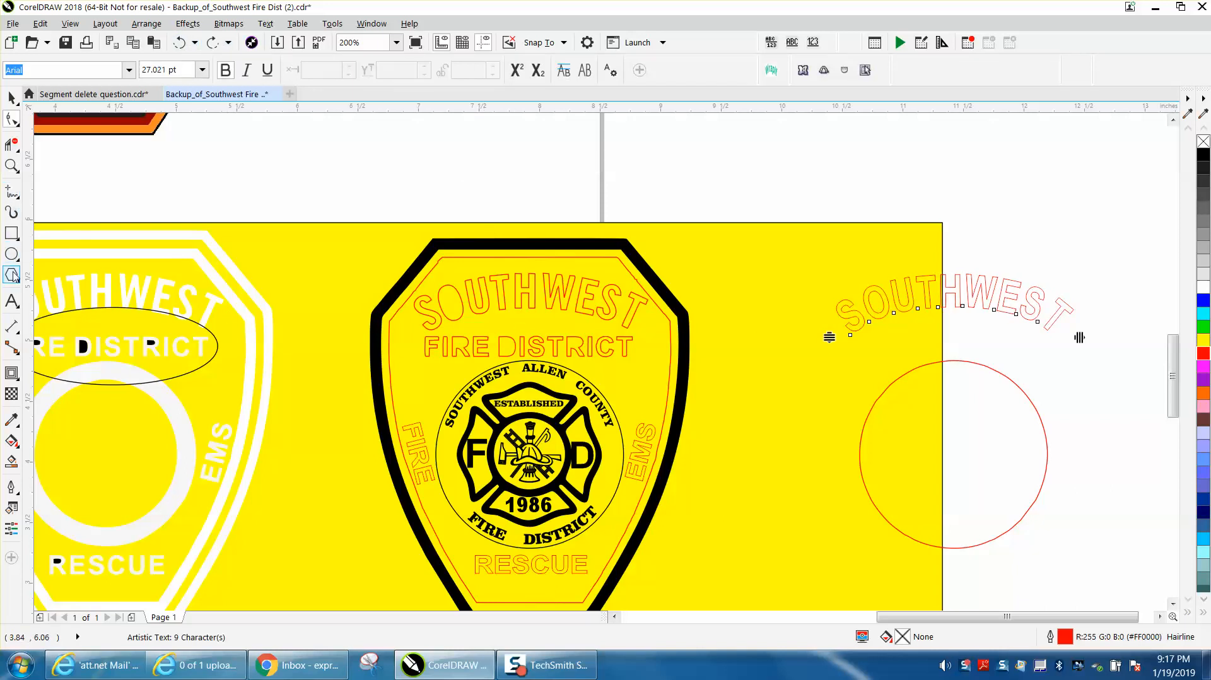
Step: Add the artistic text FIRE DISTRICT in the blank area above the yellow rectangle and make it bold
left_click(13, 301)
left_click(255, 180)
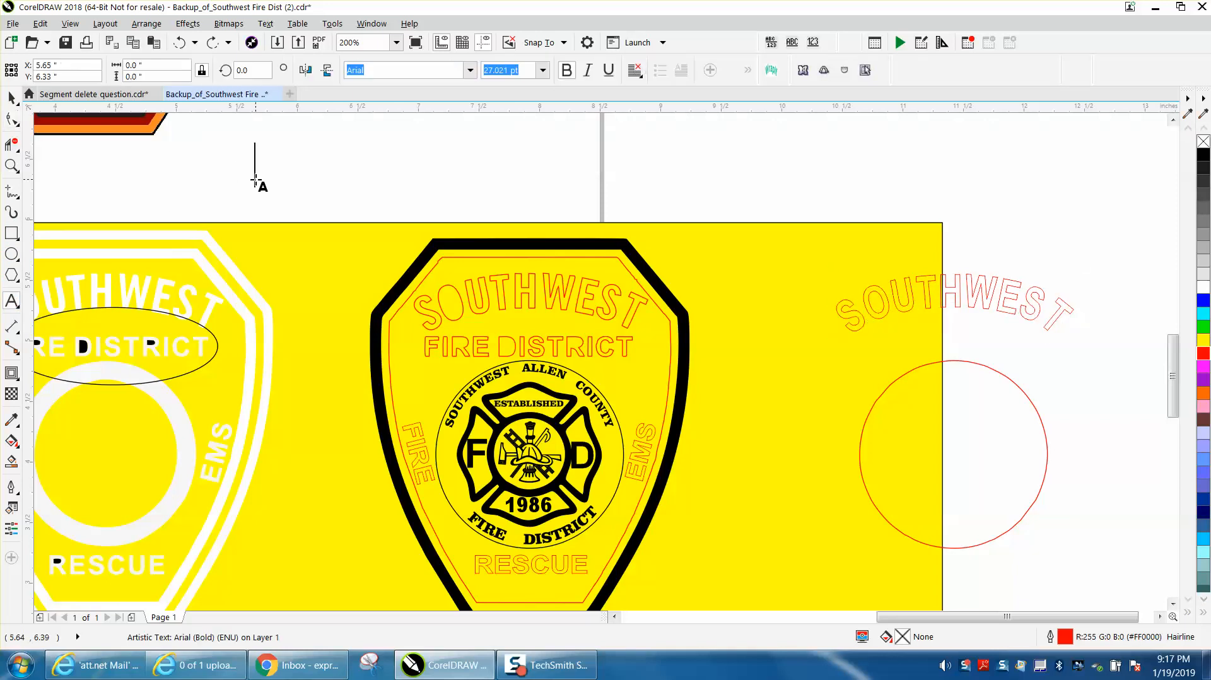
type("FIRE")
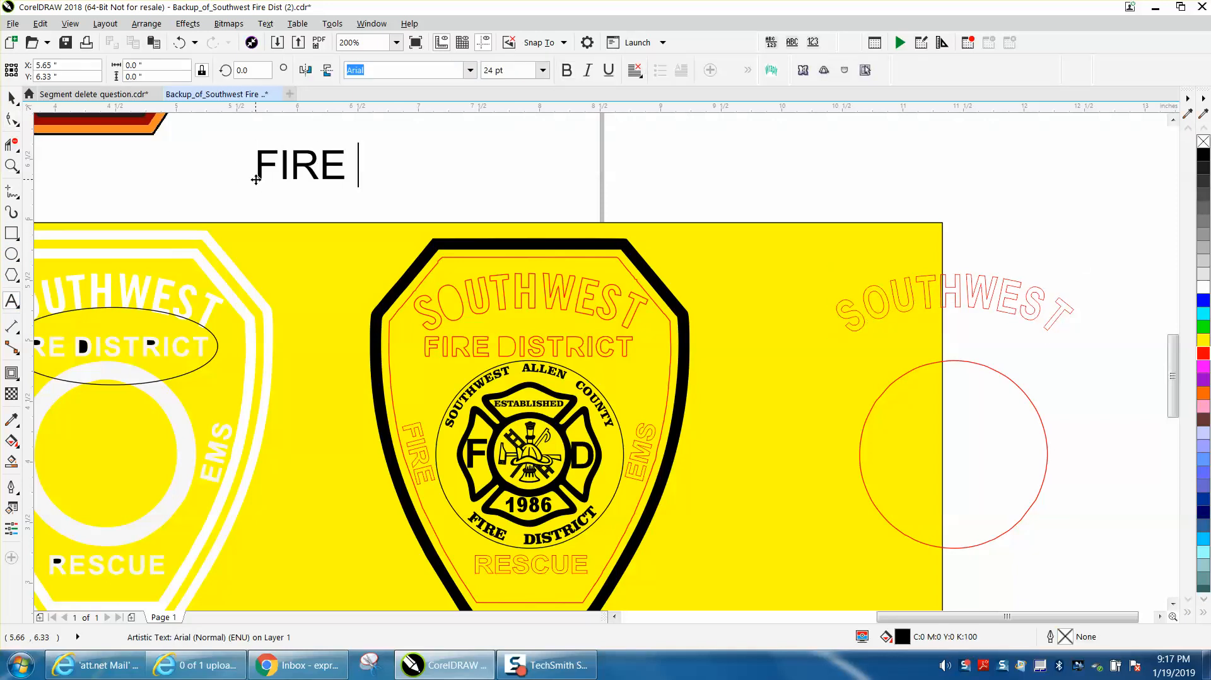
type(" DISTRICK")
key("BackSpace")
key("BackSpace")
type("C")
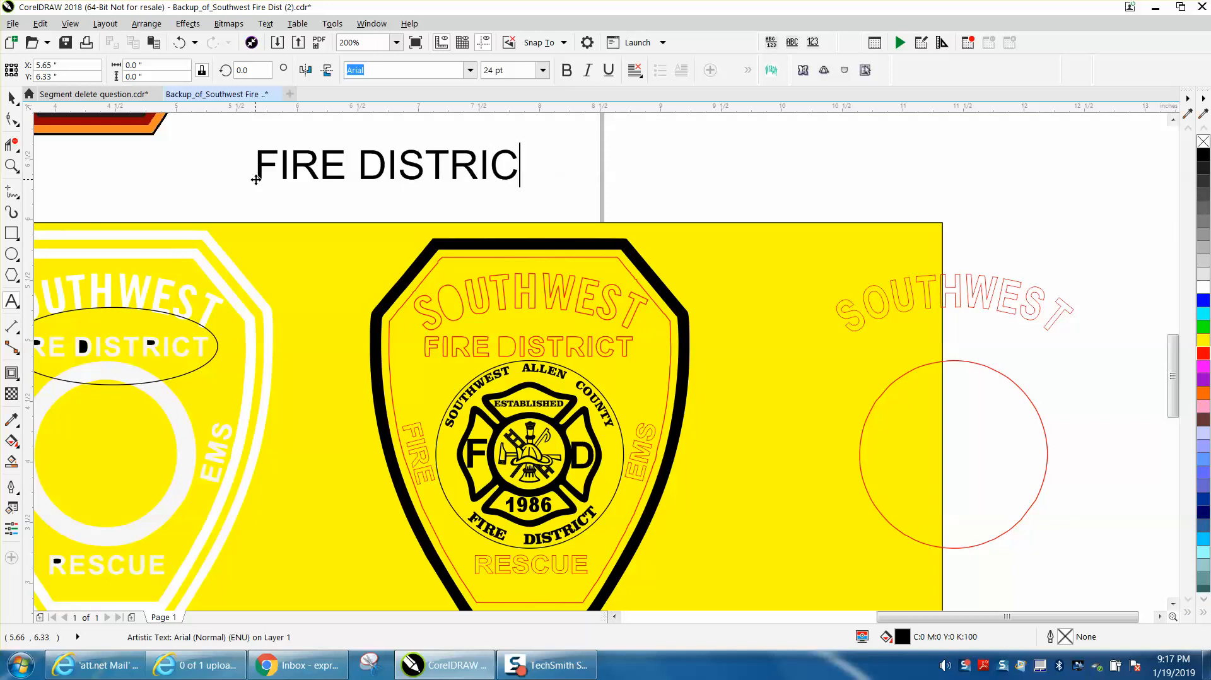
type("T")
key("Escape")
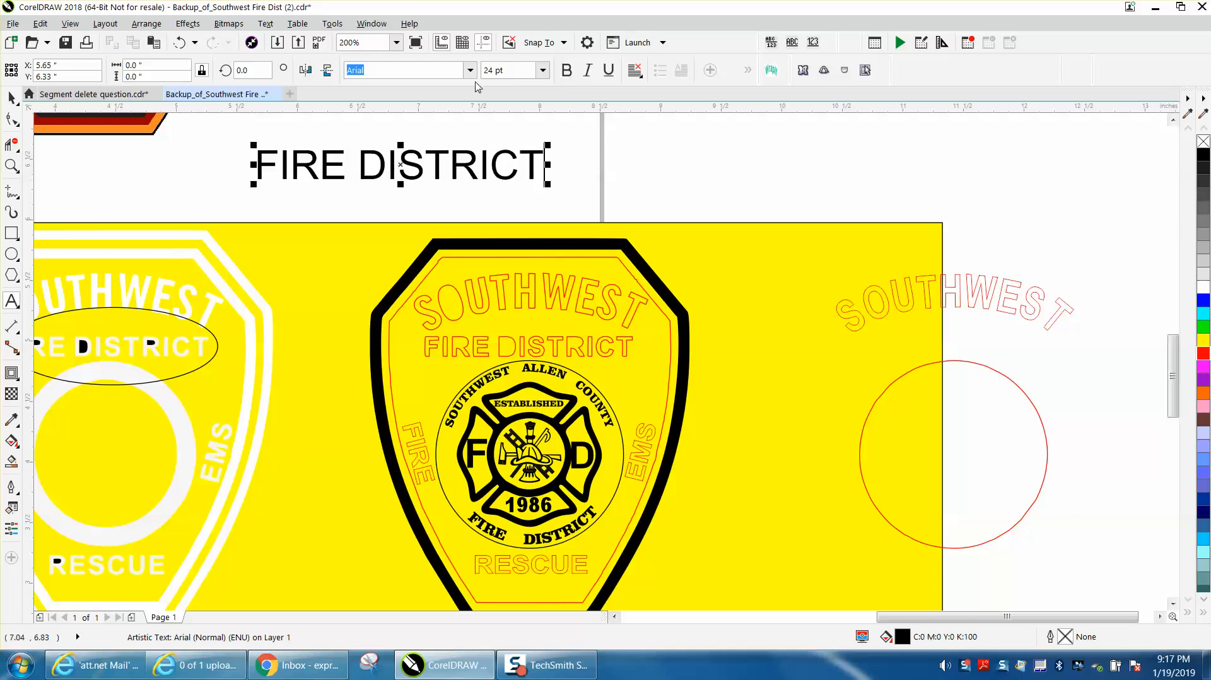
left_click(566, 71)
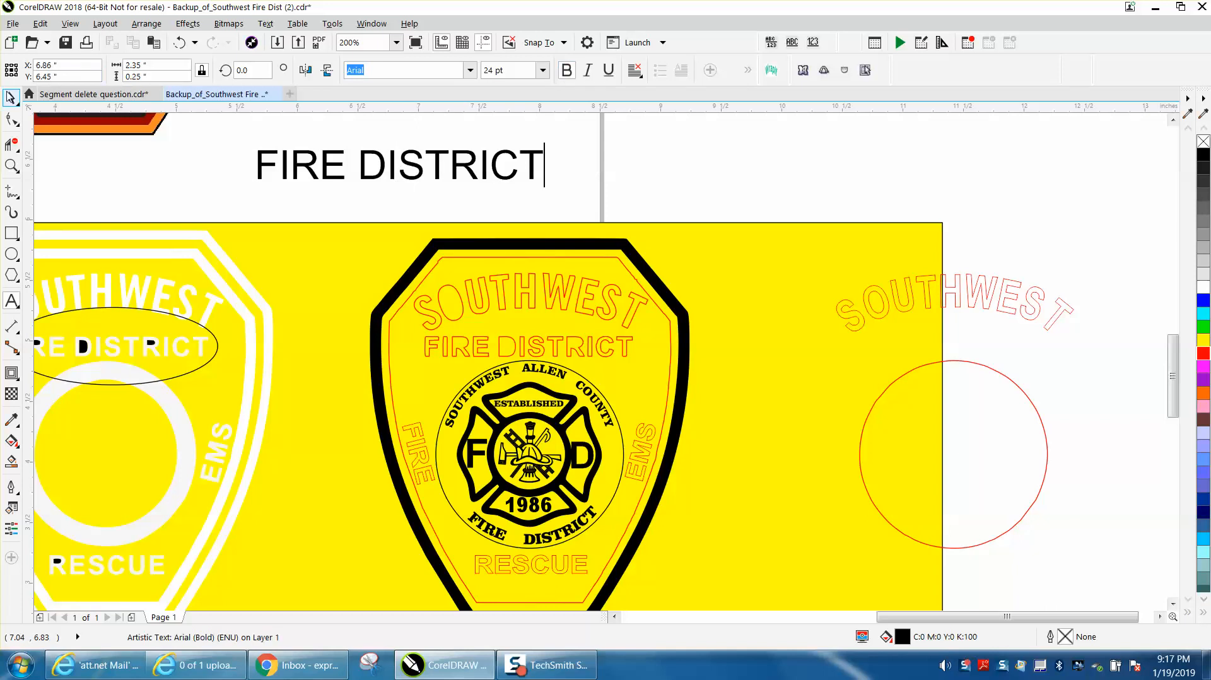
left_click(567, 71)
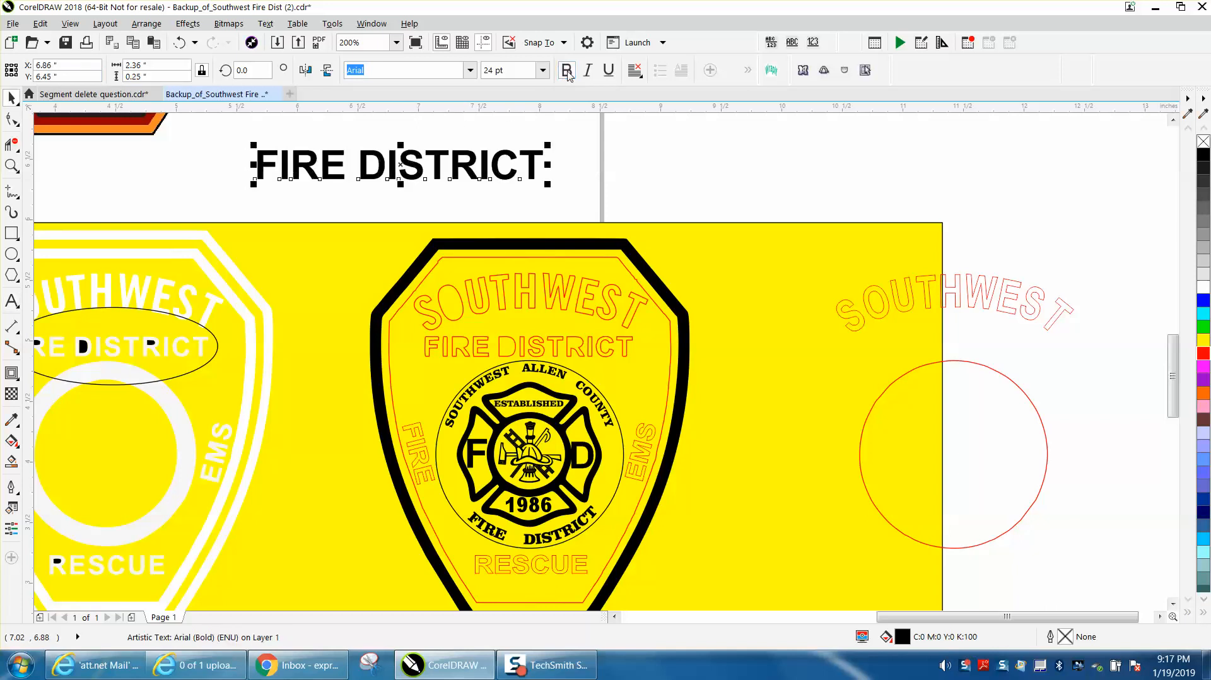
Step: Move the FIRE DISTRICT text over the matching white badge lettering and scale it to about 1.65 inches wide
scroll(512, 204, "down", 2)
left_click_drag(479, 190, 349, 281)
left_click(11, 165)
left_click_drag(211, 232, 474, 363)
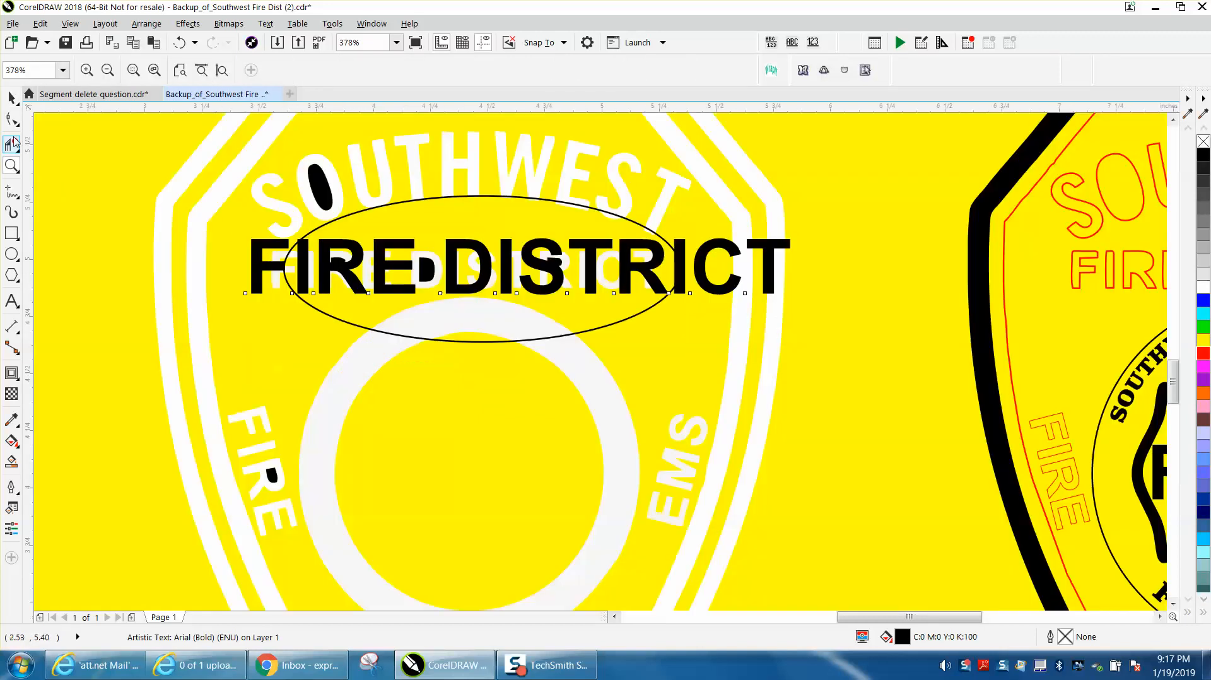
left_click(12, 97)
left_click_drag(247, 232, 449, 254)
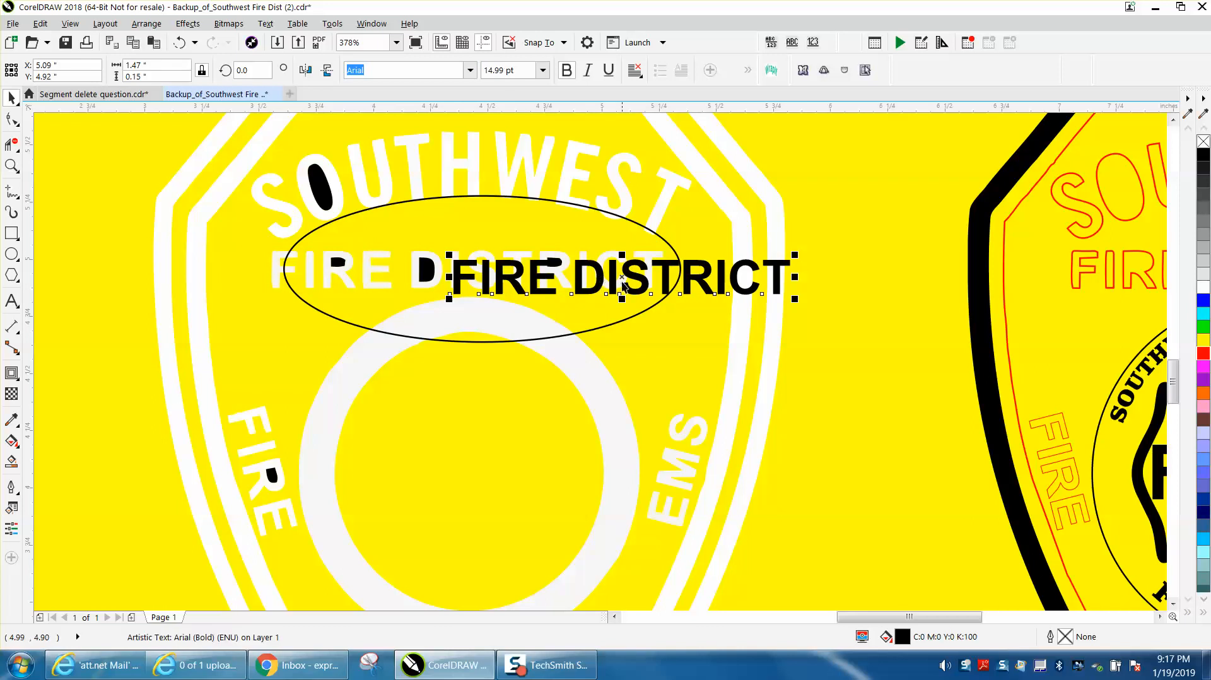
left_click_drag(580, 280, 447, 269)
left_click_drag(623, 289, 700, 297)
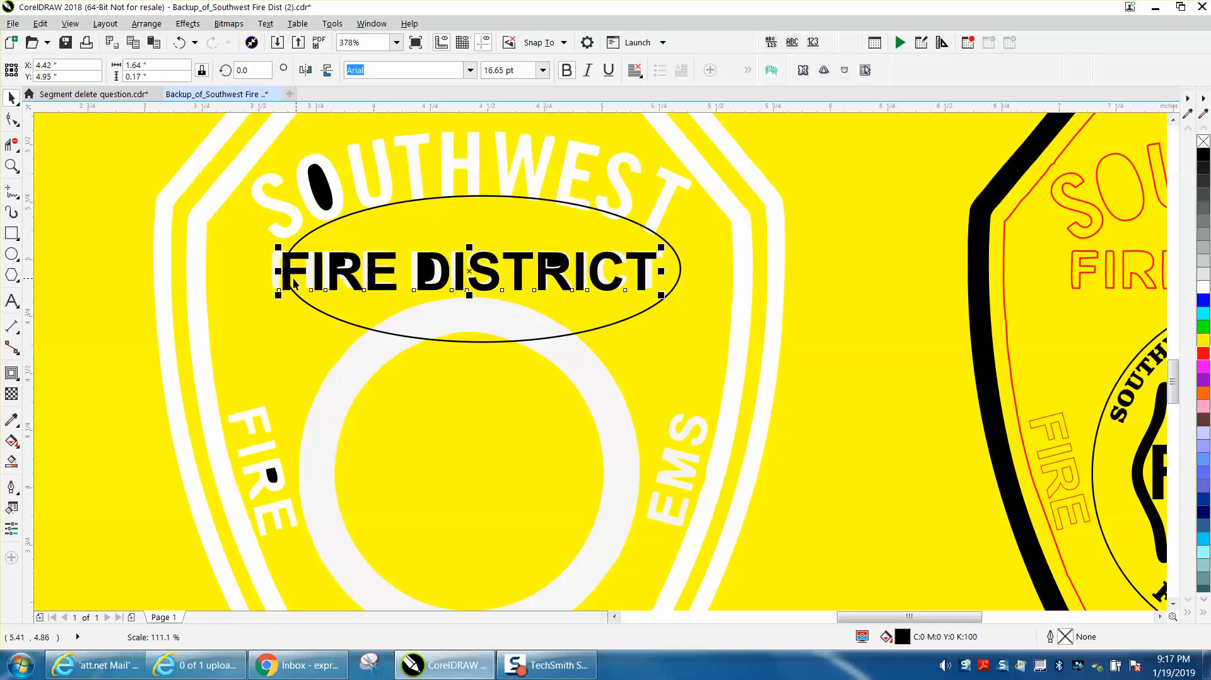
left_click_drag(281, 272, 278, 272)
Step: Move the FIRE DISTRICT text 7 inches right, below the red SOUTHWEST text, with no fill and a red outline
scroll(214, 234, "down", 2)
scroll(206, 228, "down", 3)
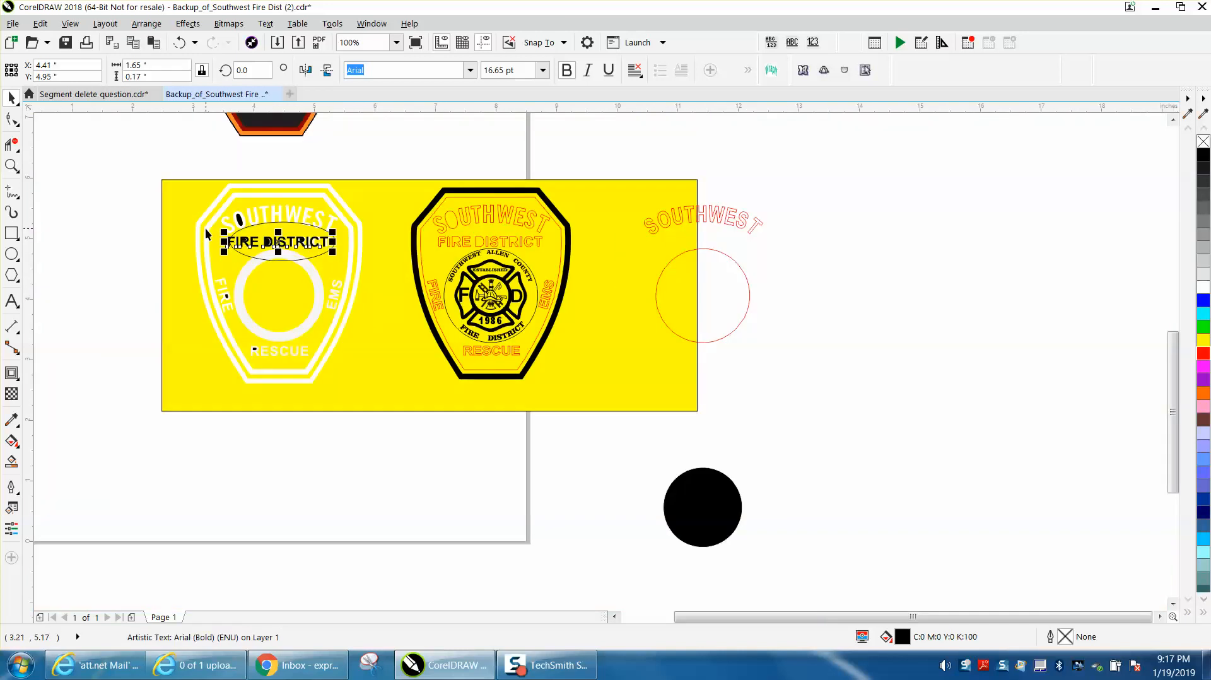
key("Right")
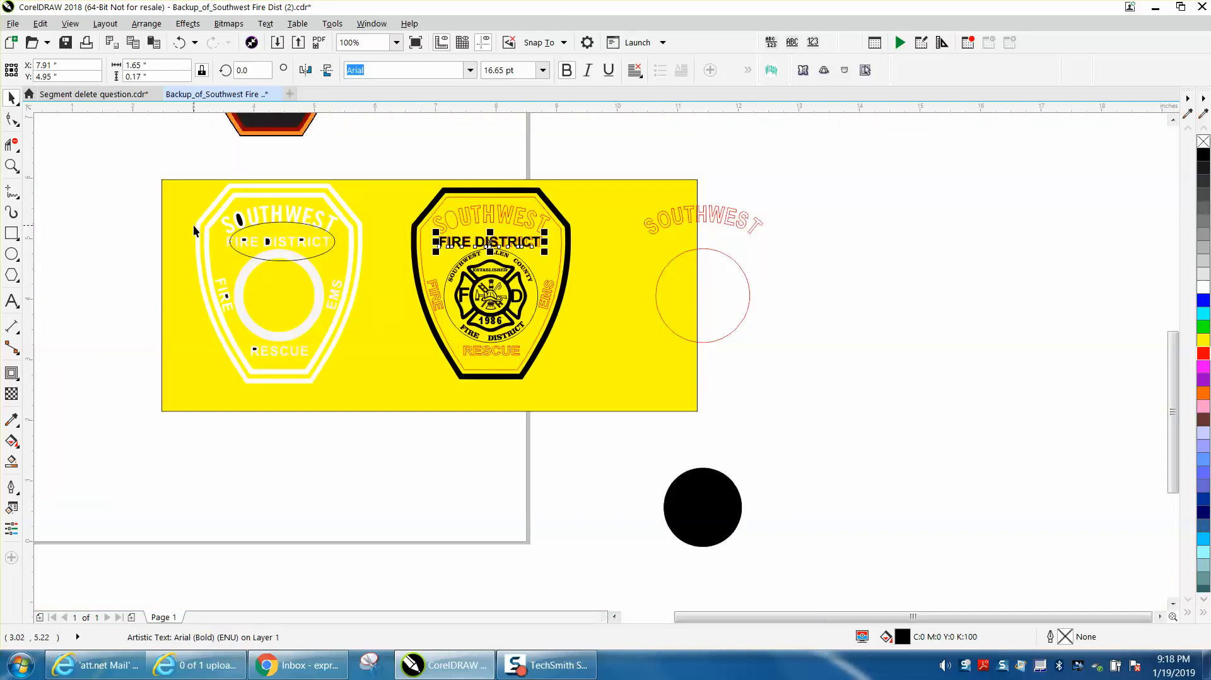
key("Right")
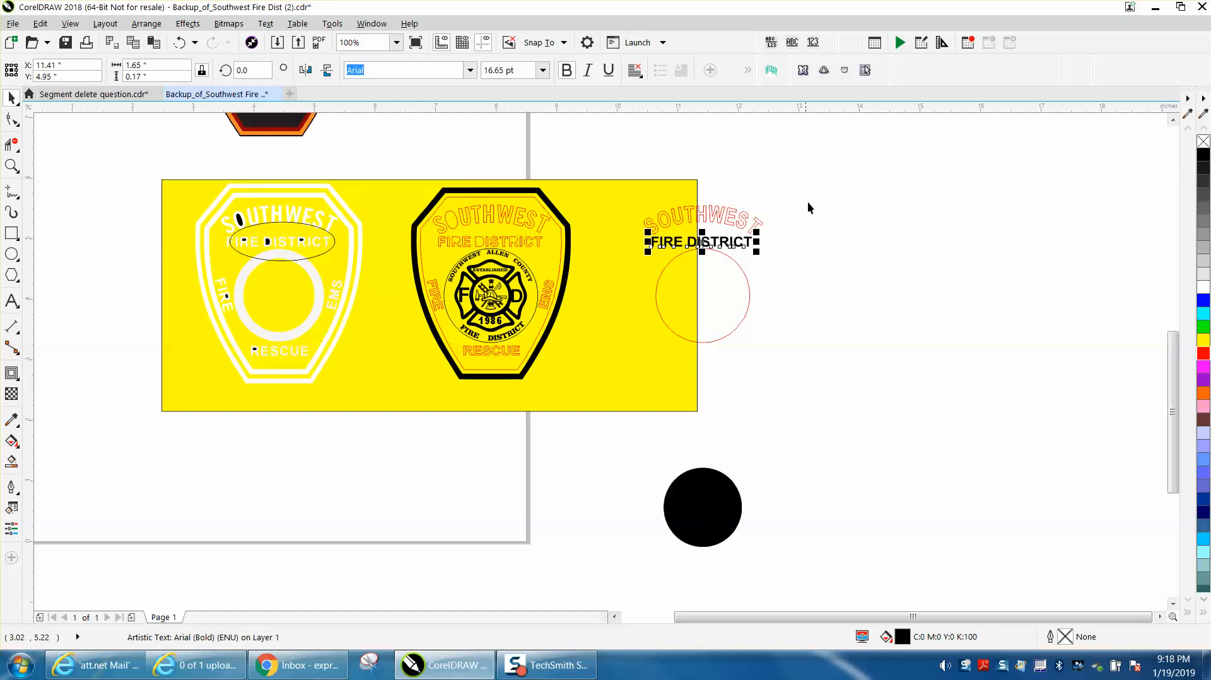
left_click(1202, 142)
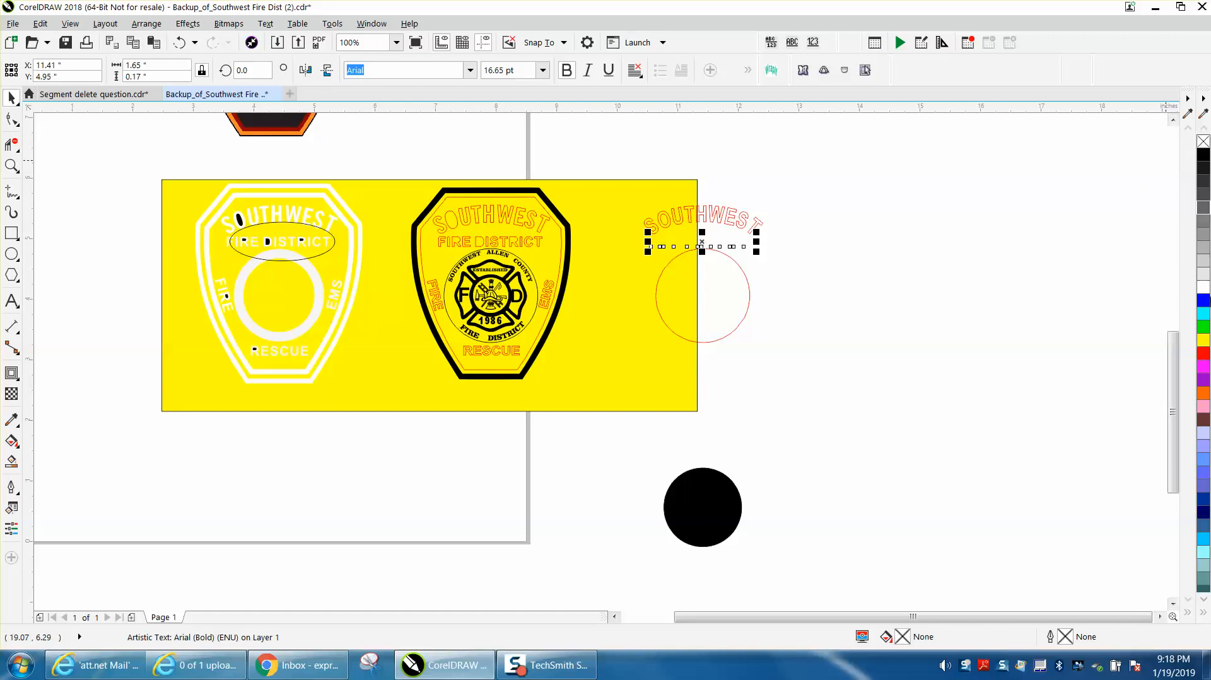
right_click(1202, 353)
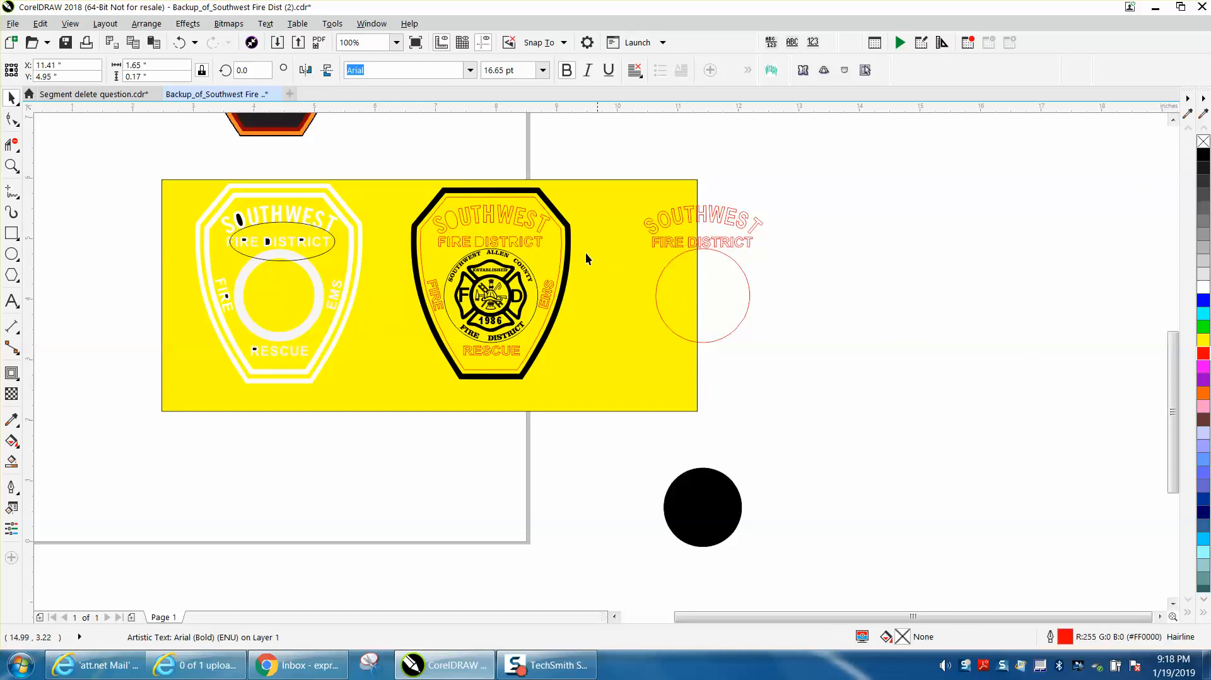
Step: Delete the old traced SOUTHWEST and FIRE DISTRICT outlines from the black-outlined badge
key("Escape")
left_click_drag(412, 165, 559, 254)
key("Delete")
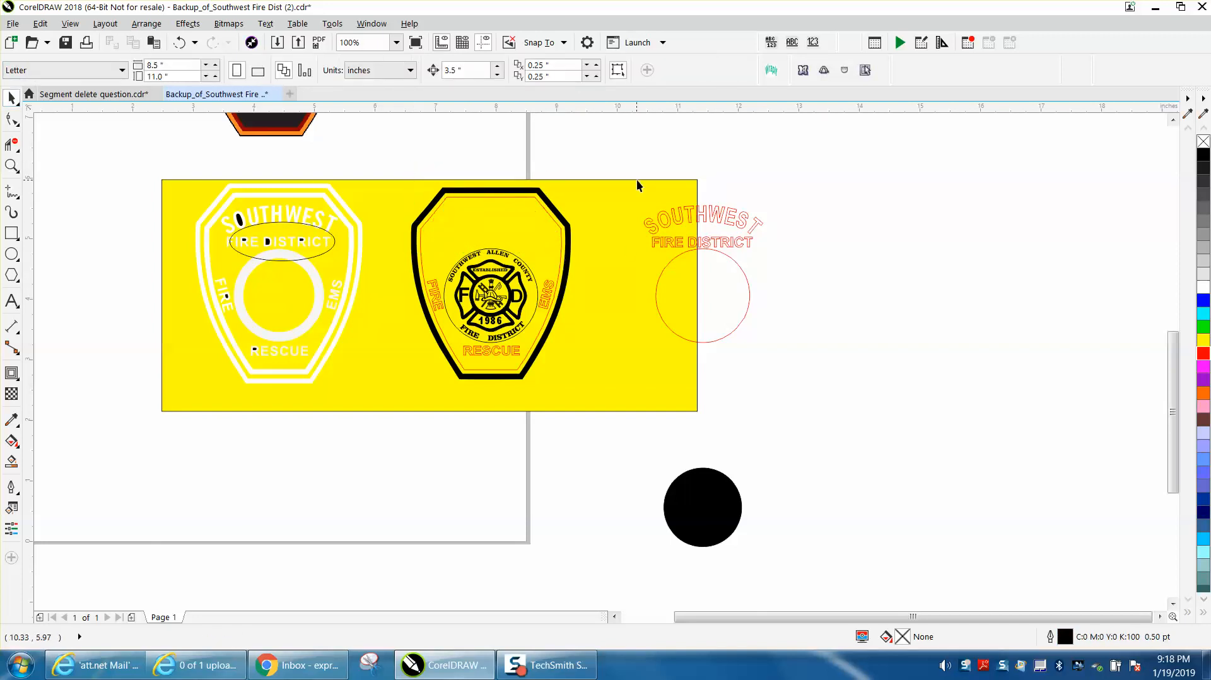
Step: Move the new SOUTHWEST and FIRE DISTRICT text 3.5 inches left onto the badge and delete the spare red circle
left_click_drag(632, 171, 781, 267)
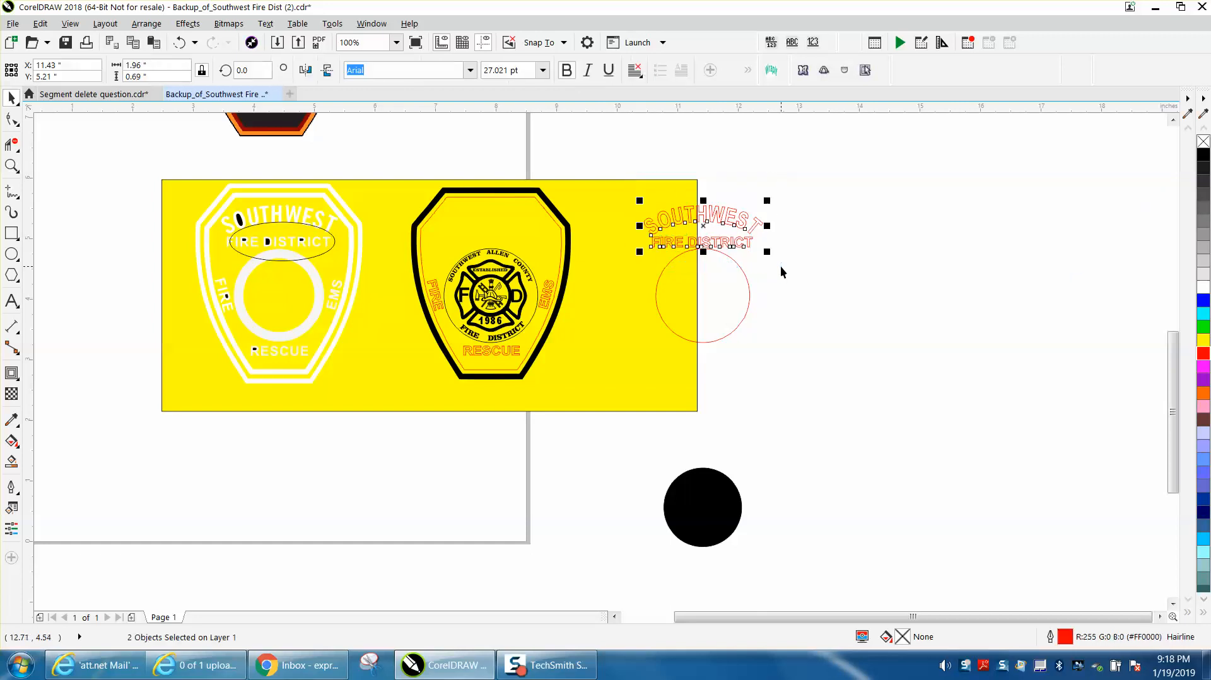
key("Left")
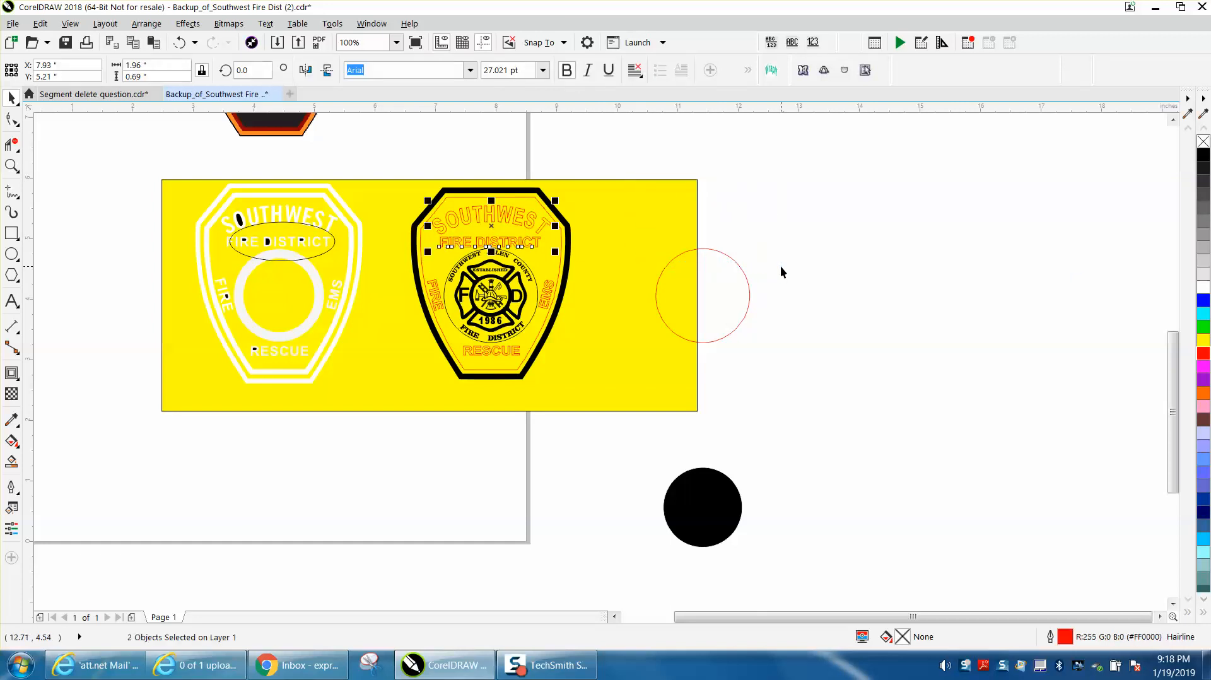
left_click(708, 250)
key("Delete")
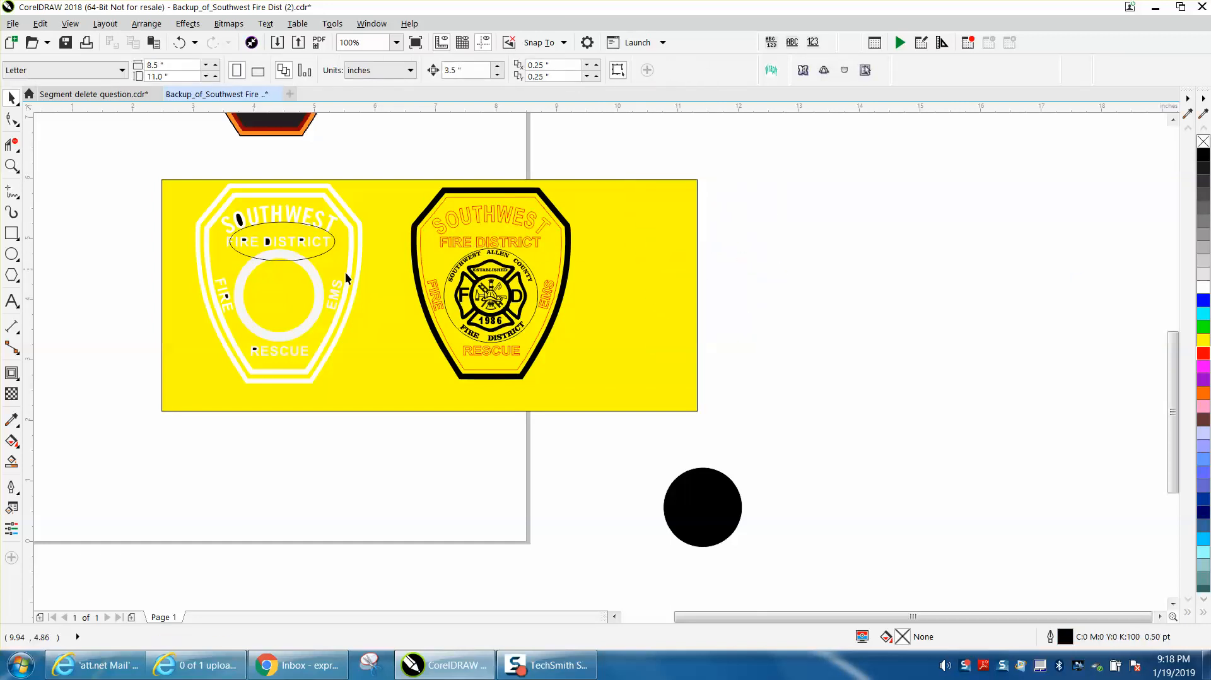
Step: Smart-fill the badge background around the lettering and central emblem with black, without an outline
left_click(11, 166)
left_click_drag(400, 180, 696, 415)
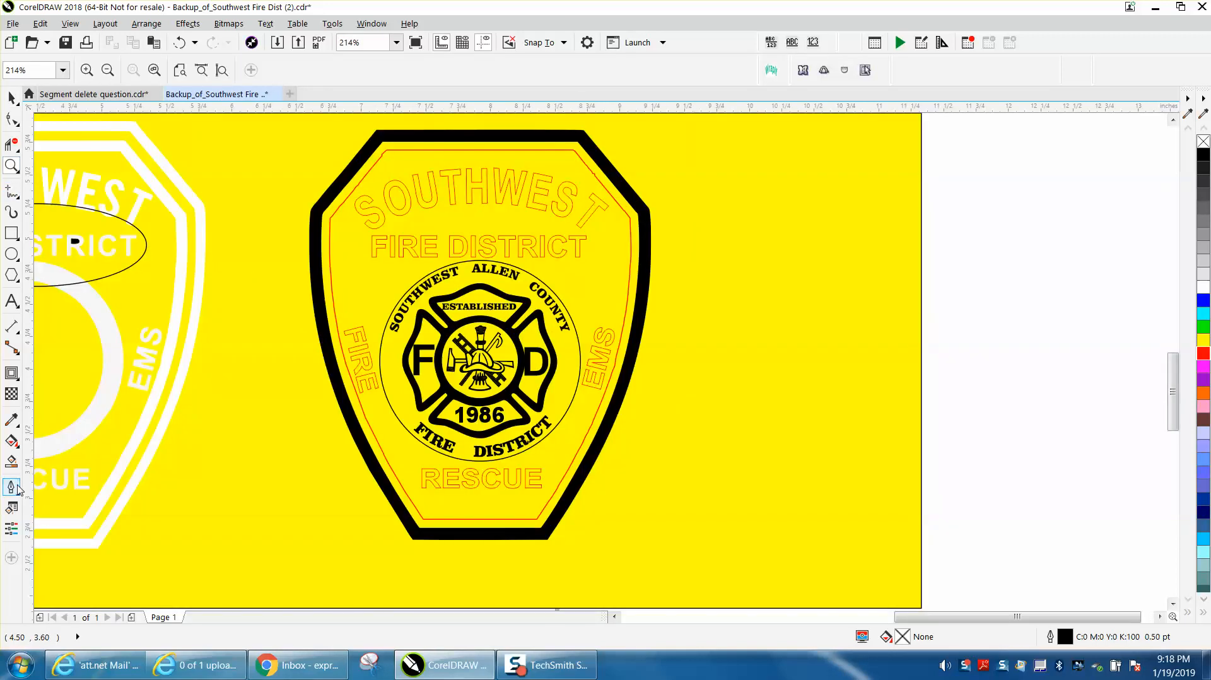
left_click(11, 461)
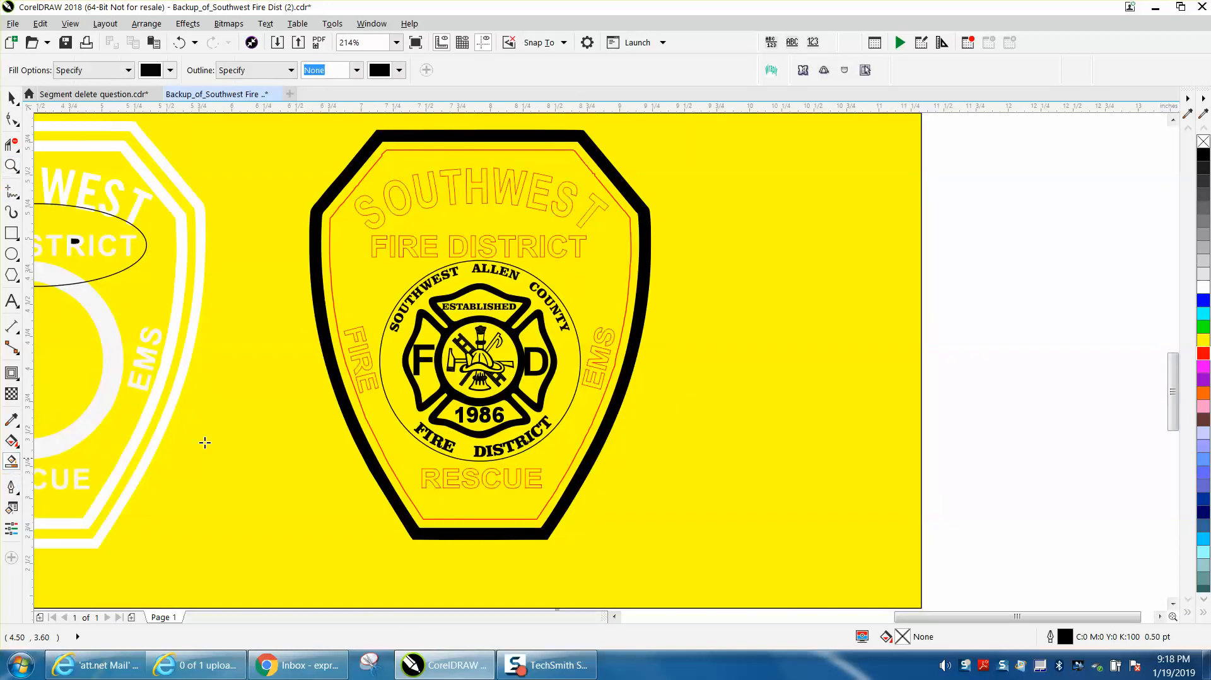
left_click(372, 292)
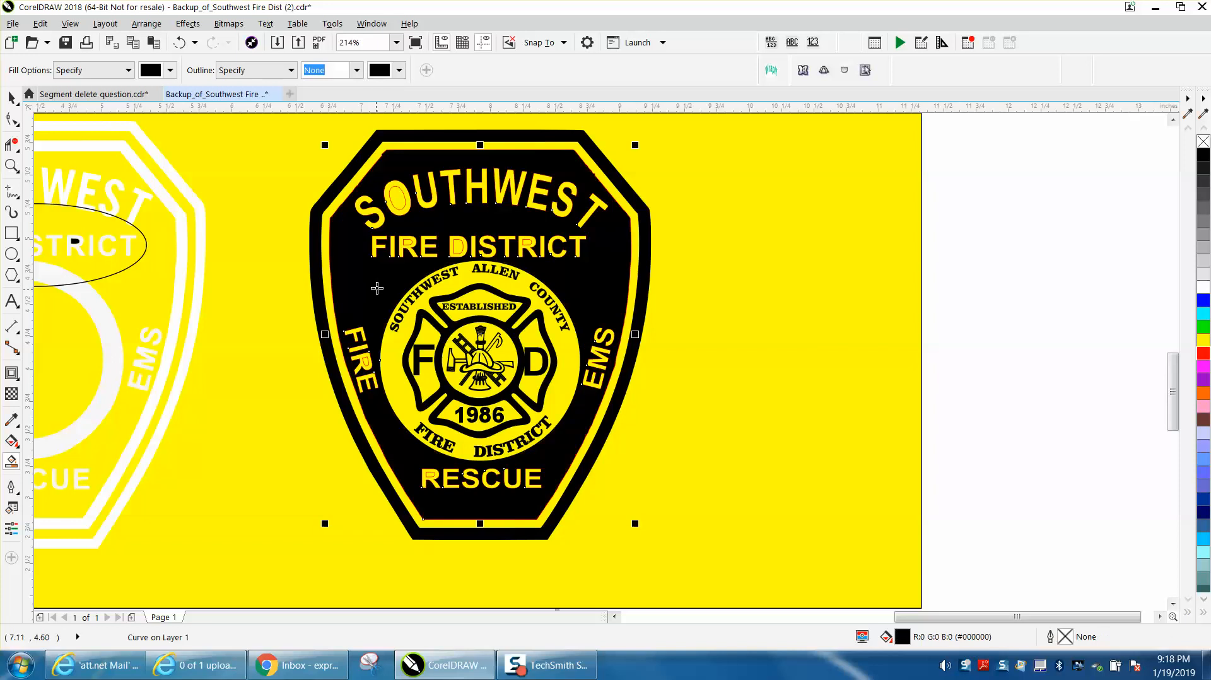
Step: Smart-fill the enclosed holes of the letters in SOUTHWEST, FIRE DISTRICT, FIRE and RESCUE with black
left_click(398, 200)
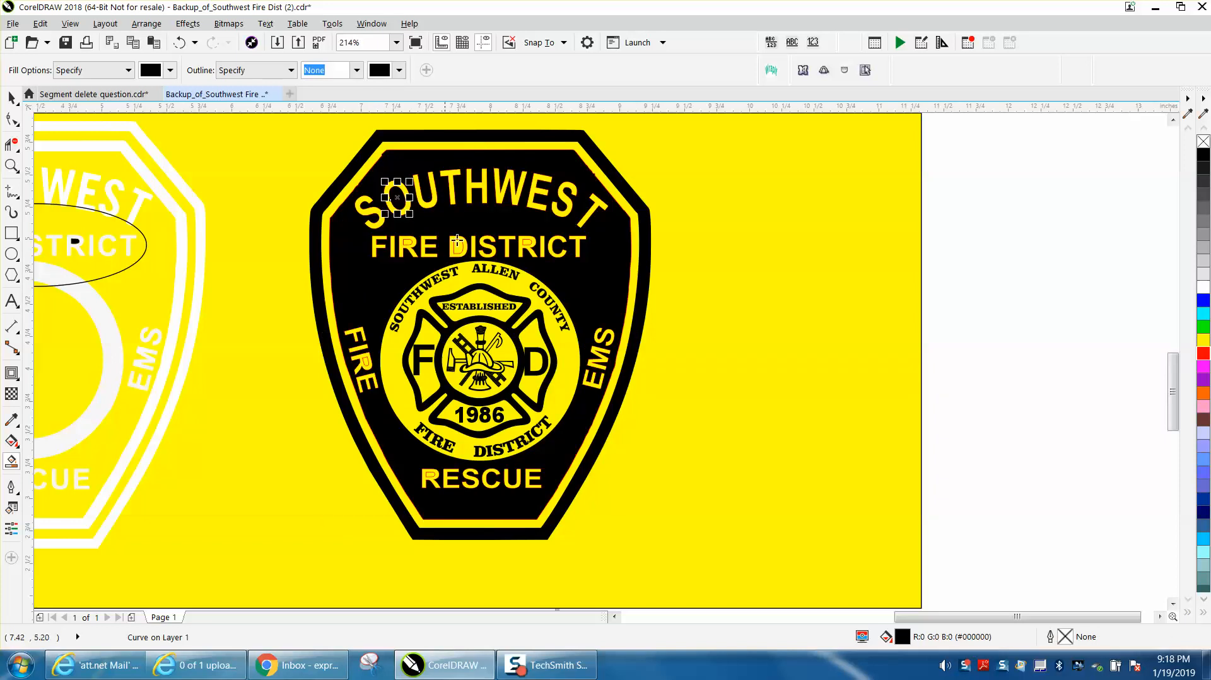
left_click(431, 474)
left_click(365, 363)
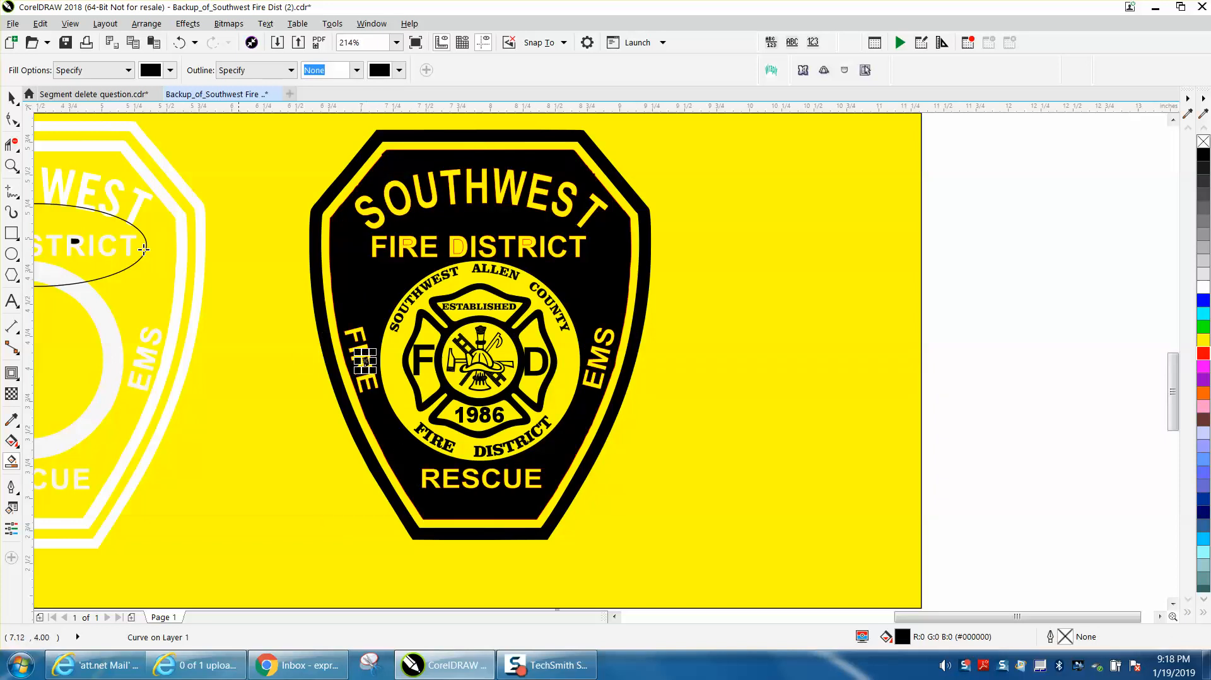
left_click(12, 98)
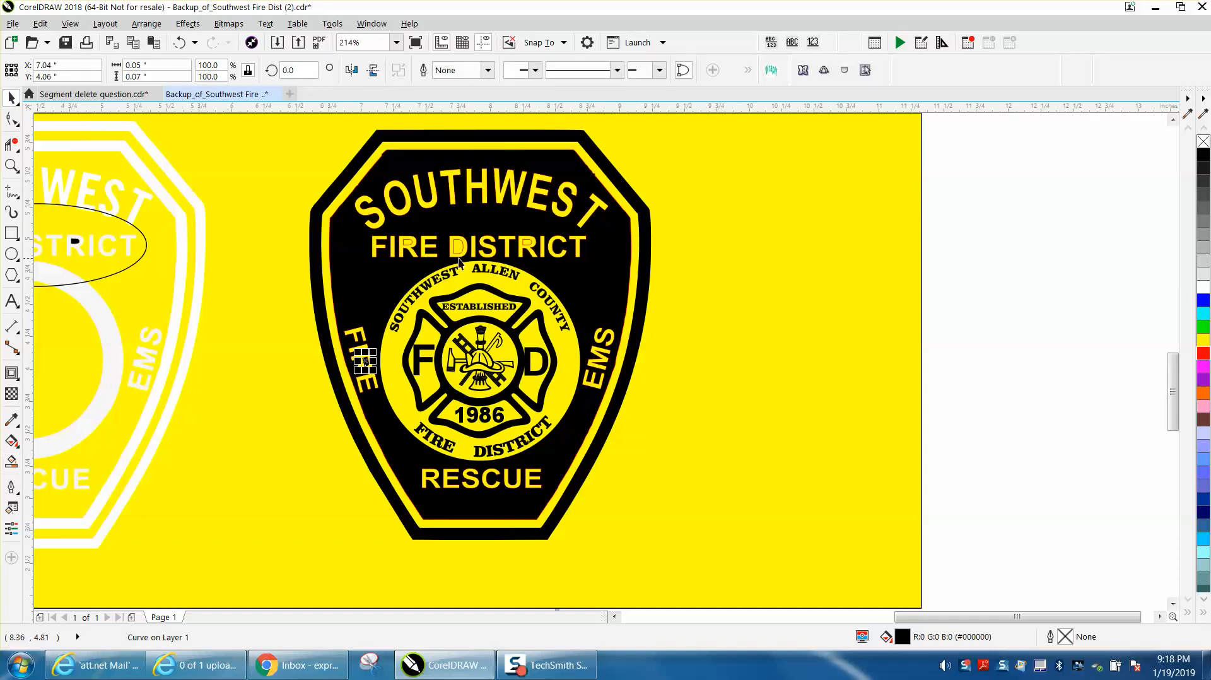
left_click(11, 461)
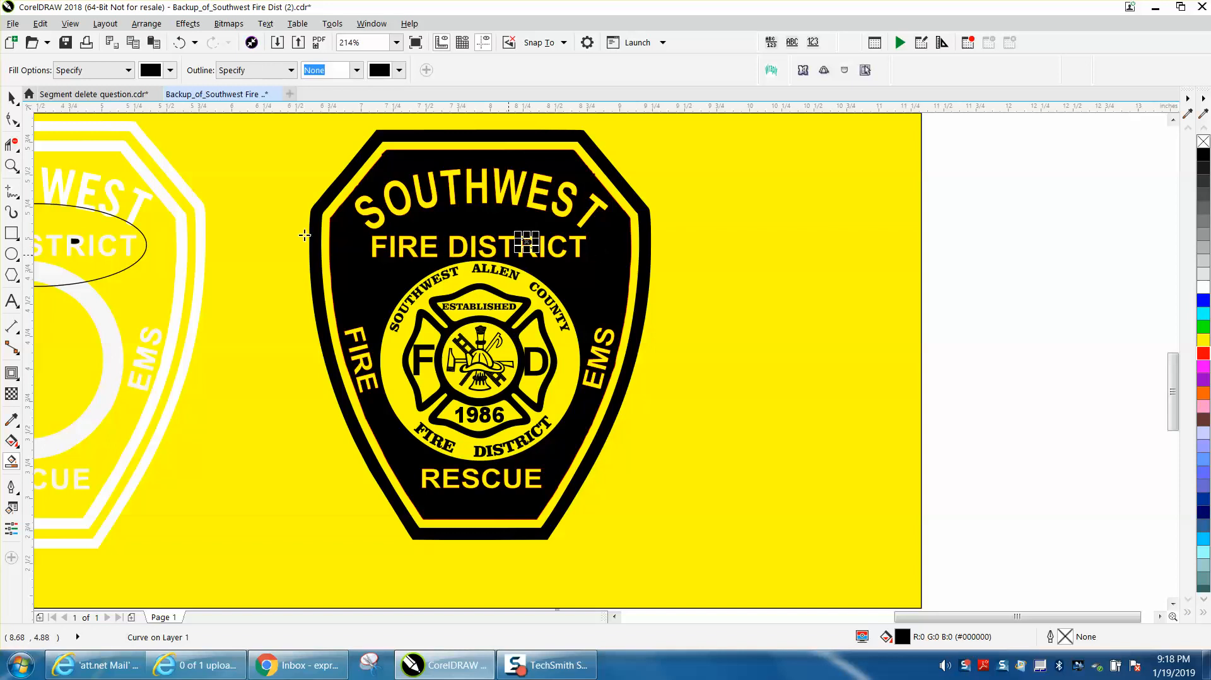
Step: Select the whole black fire district badge and remove the outline from all its parts
key("space")
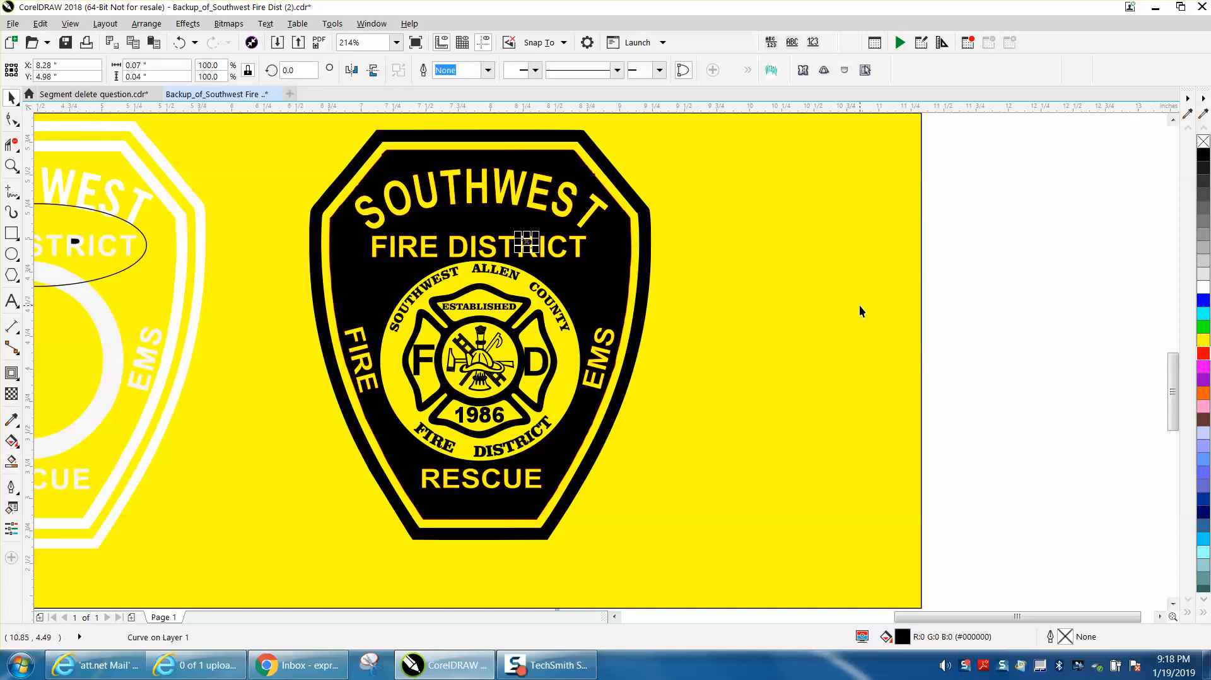
scroll(1066, 283, "down", 2)
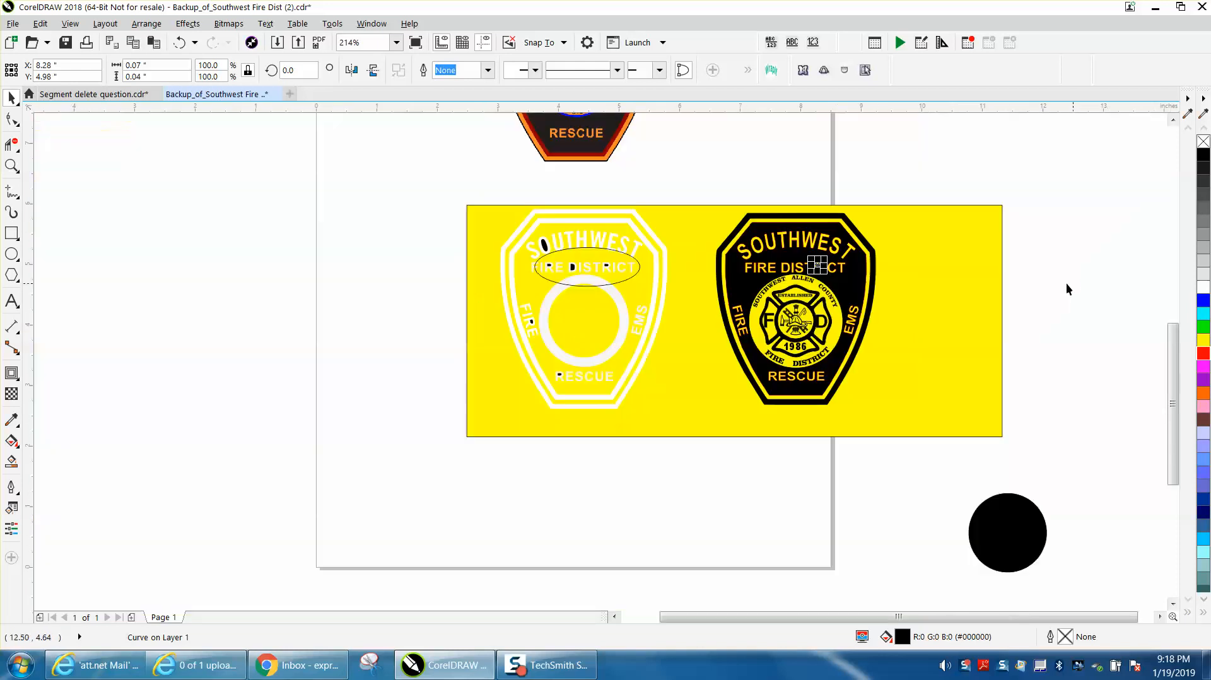
left_click_drag(695, 172, 941, 443)
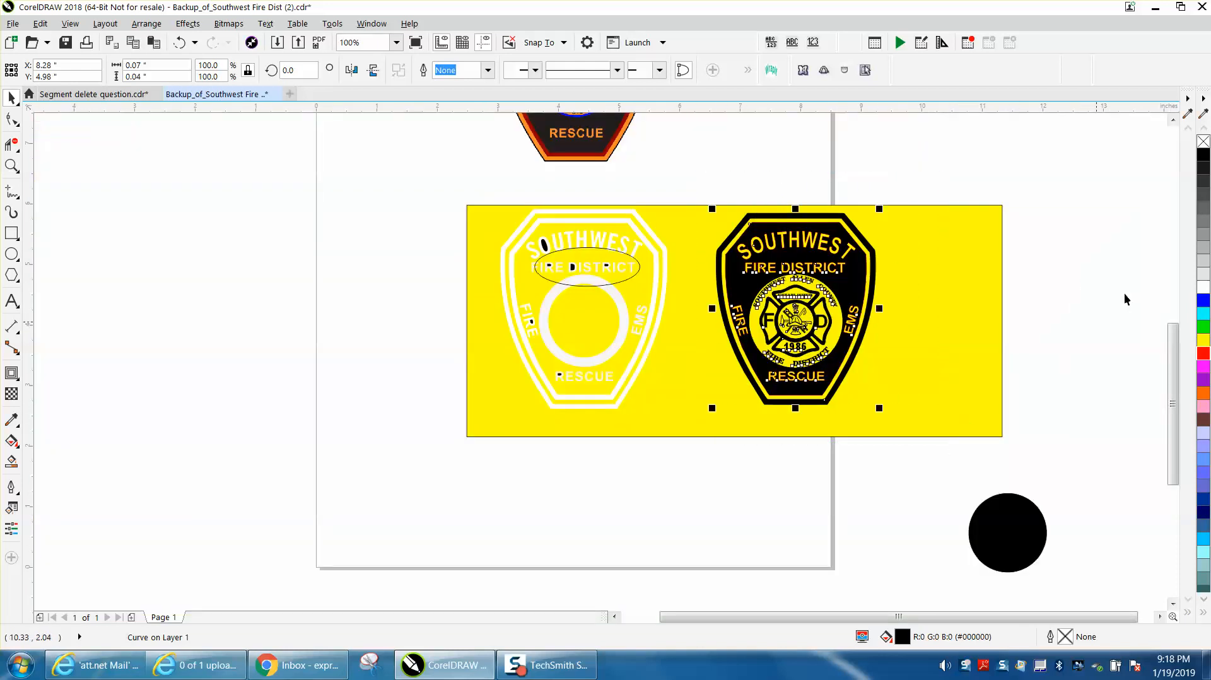
right_click(1203, 143)
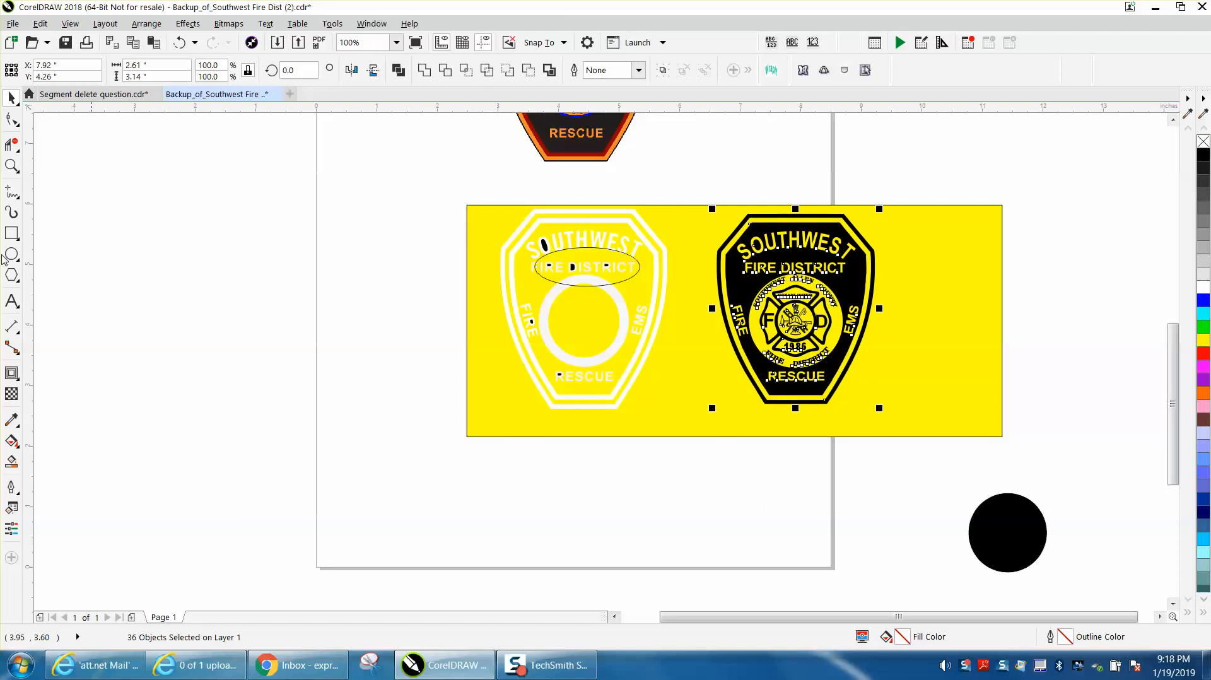
Step: Delete the stray nodes on the black background's right edge just beside the EMS lettering
left_click(12, 165)
left_click(17, 171)
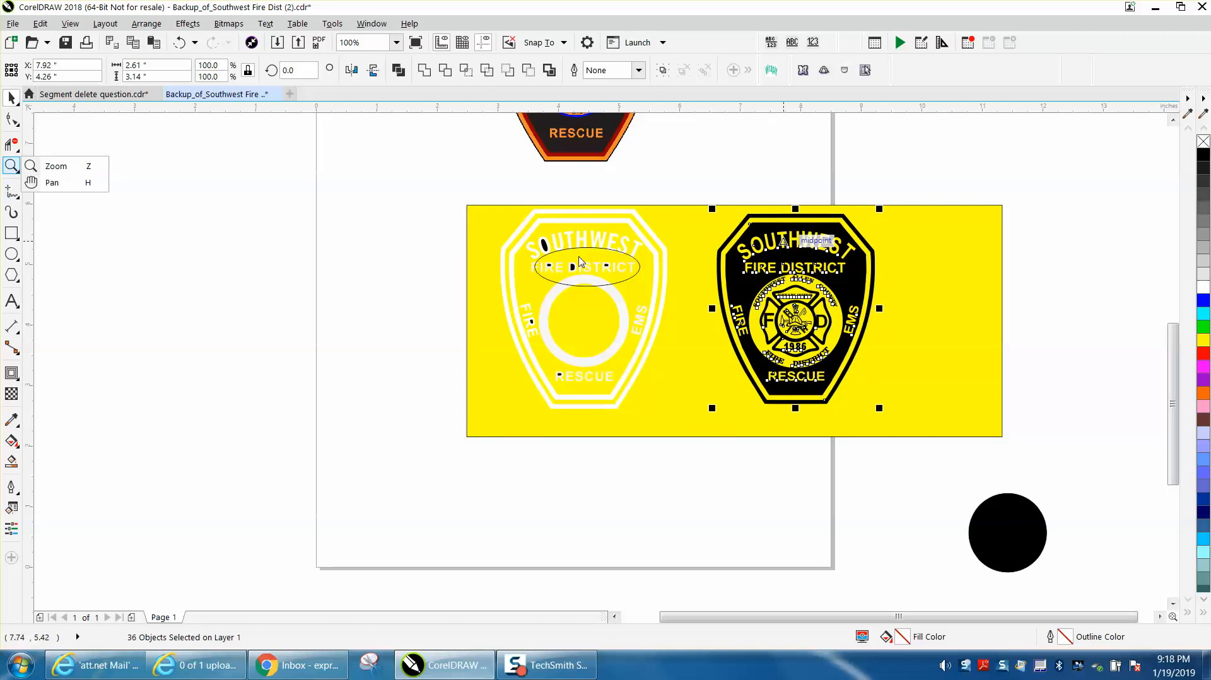
left_click(53, 167)
left_click_drag(851, 302, 932, 395)
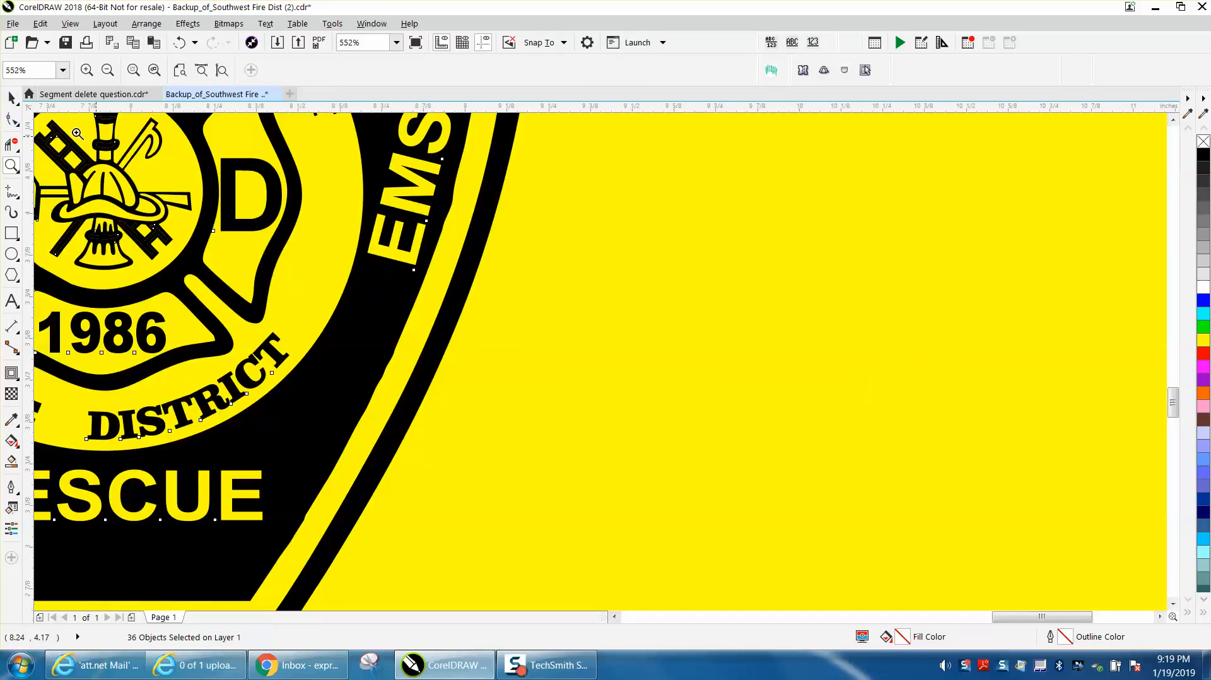
left_click(12, 118)
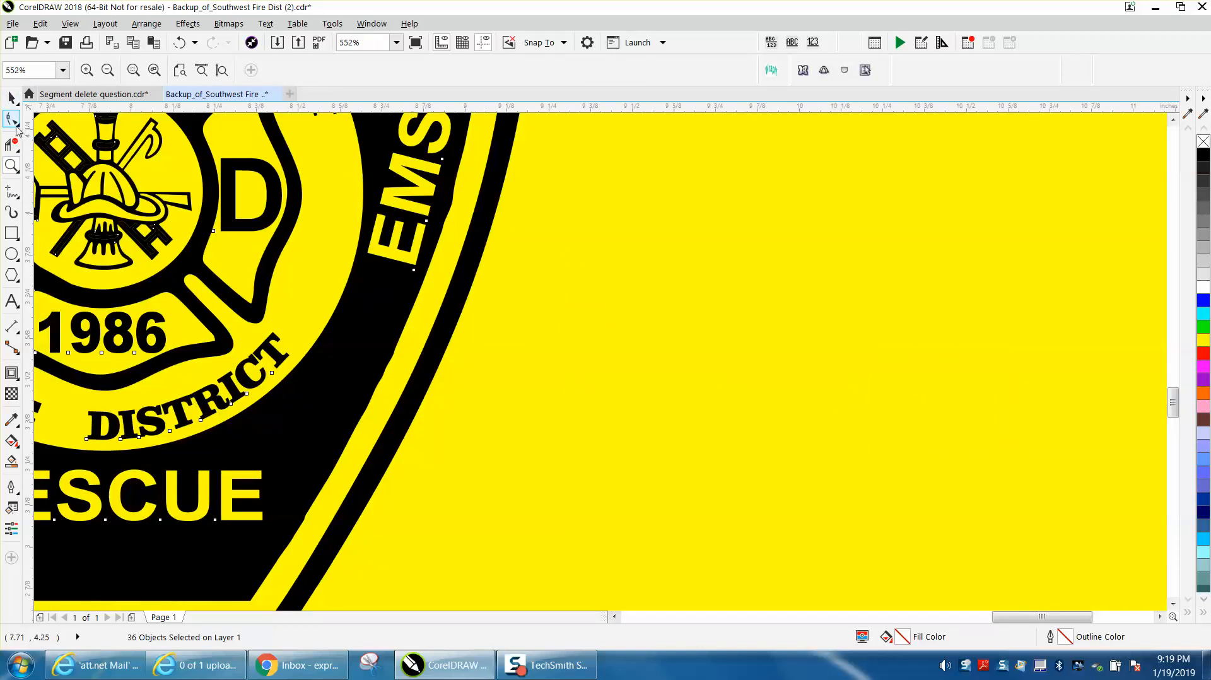
left_click(451, 206)
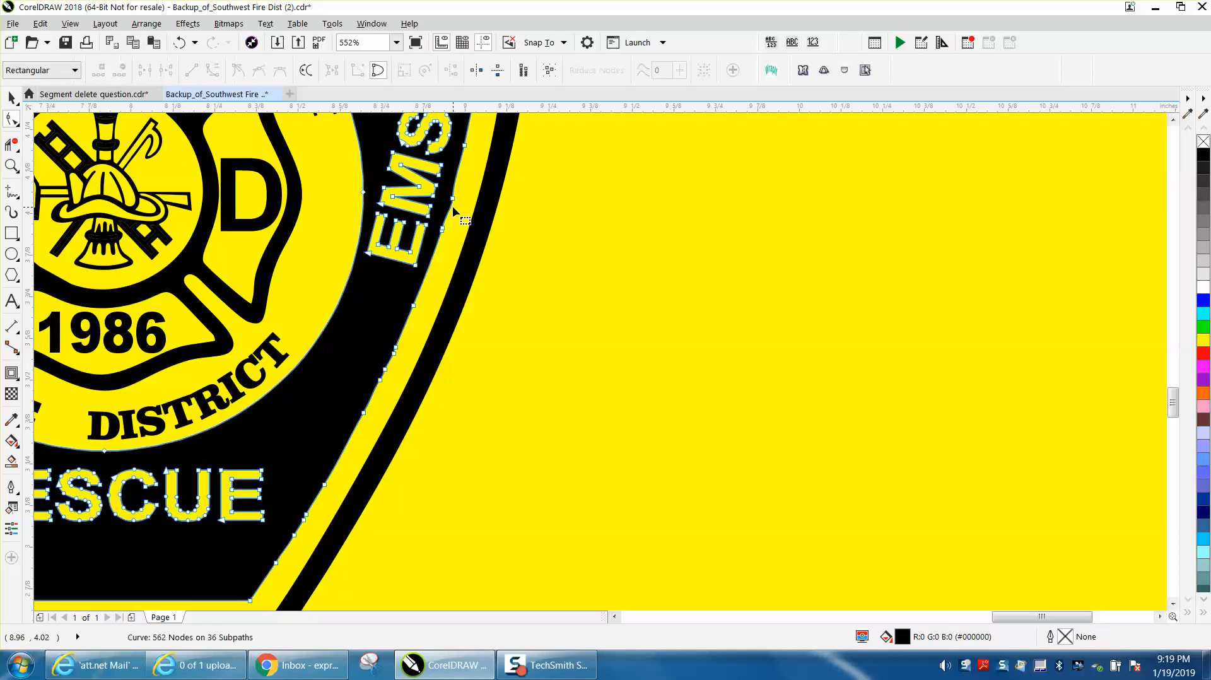
left_click(441, 238)
key("Delete")
scroll(445, 308, "down", 4)
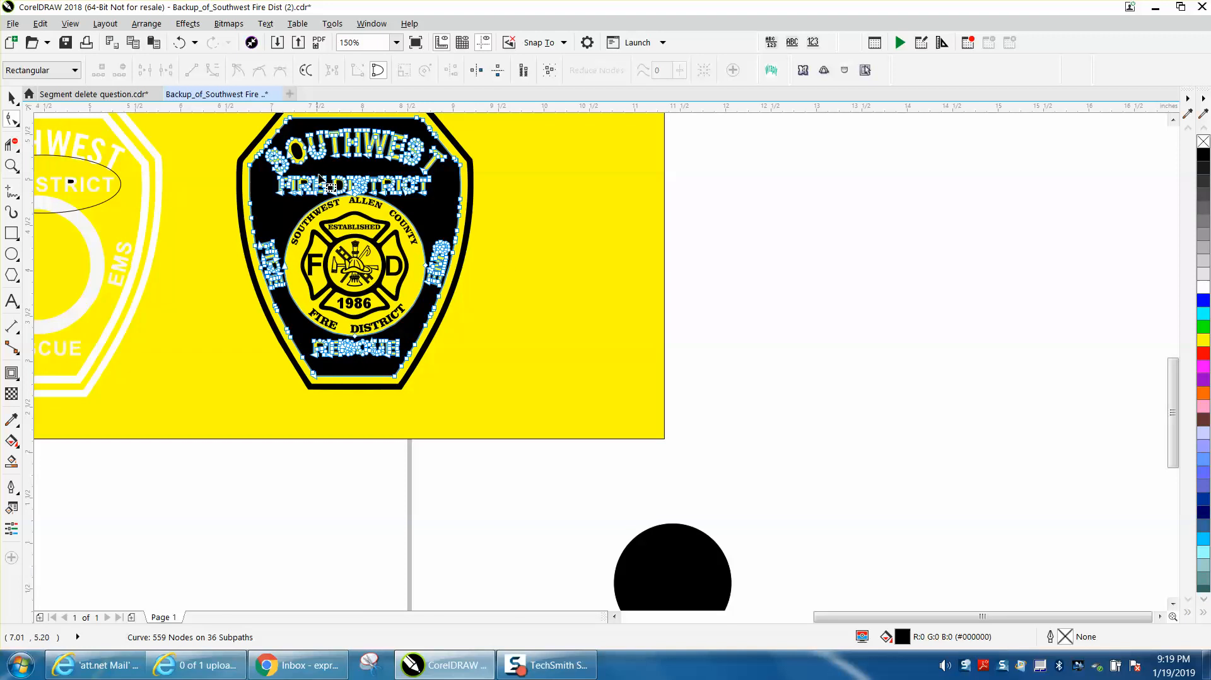
Step: Delete the uneven nodes along the lower part of the black background's upper-left diagonal edge, beside the S of SOUTHWEST
left_click(10, 96)
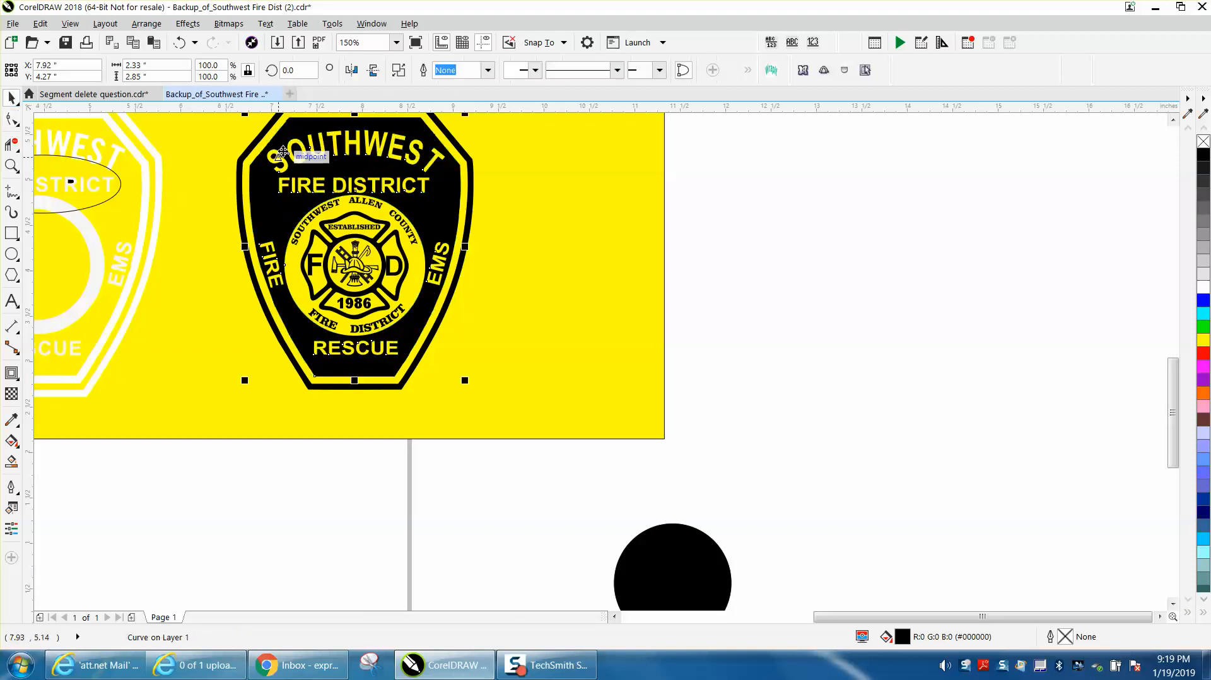
left_click(12, 165)
left_click_drag(206, 135, 355, 217)
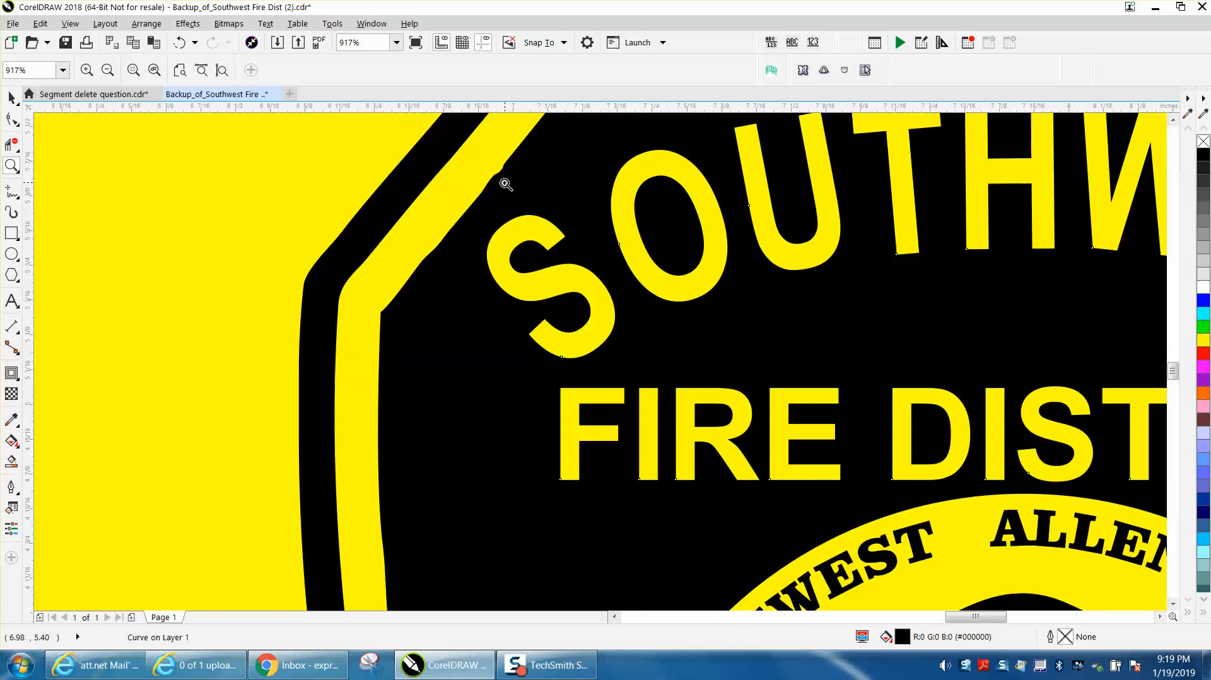
left_click(11, 119)
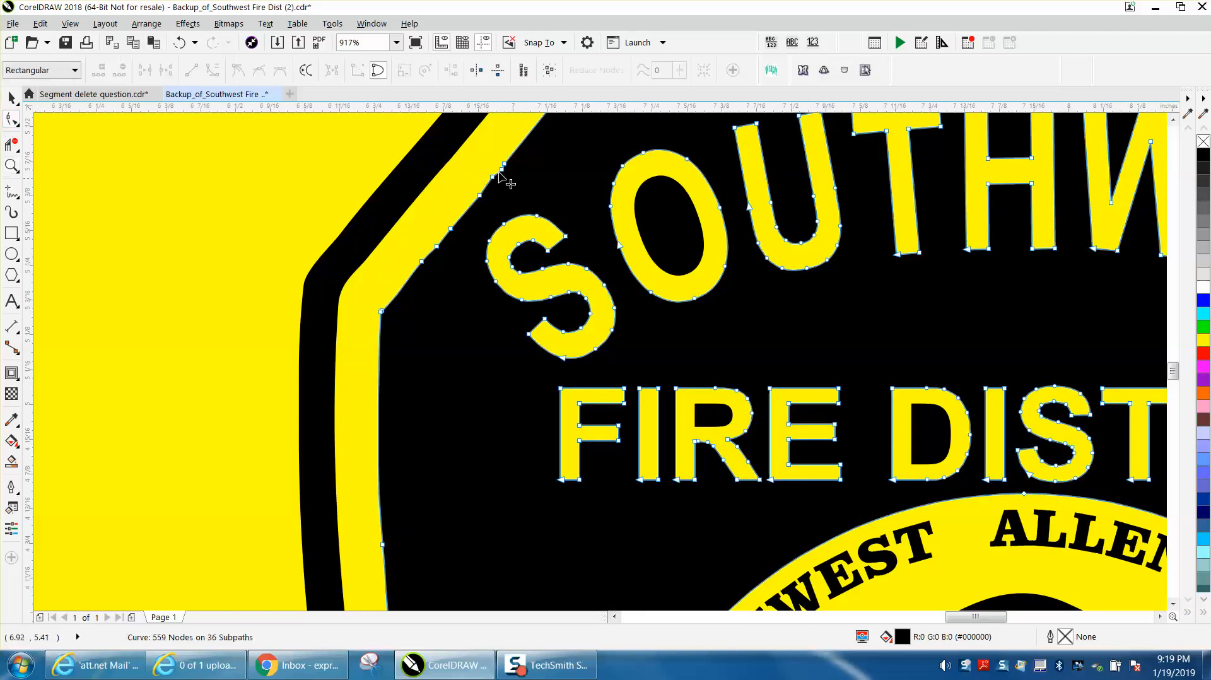
left_click_drag(524, 152, 414, 268)
key("Delete")
key("Delete")
key("Delete")
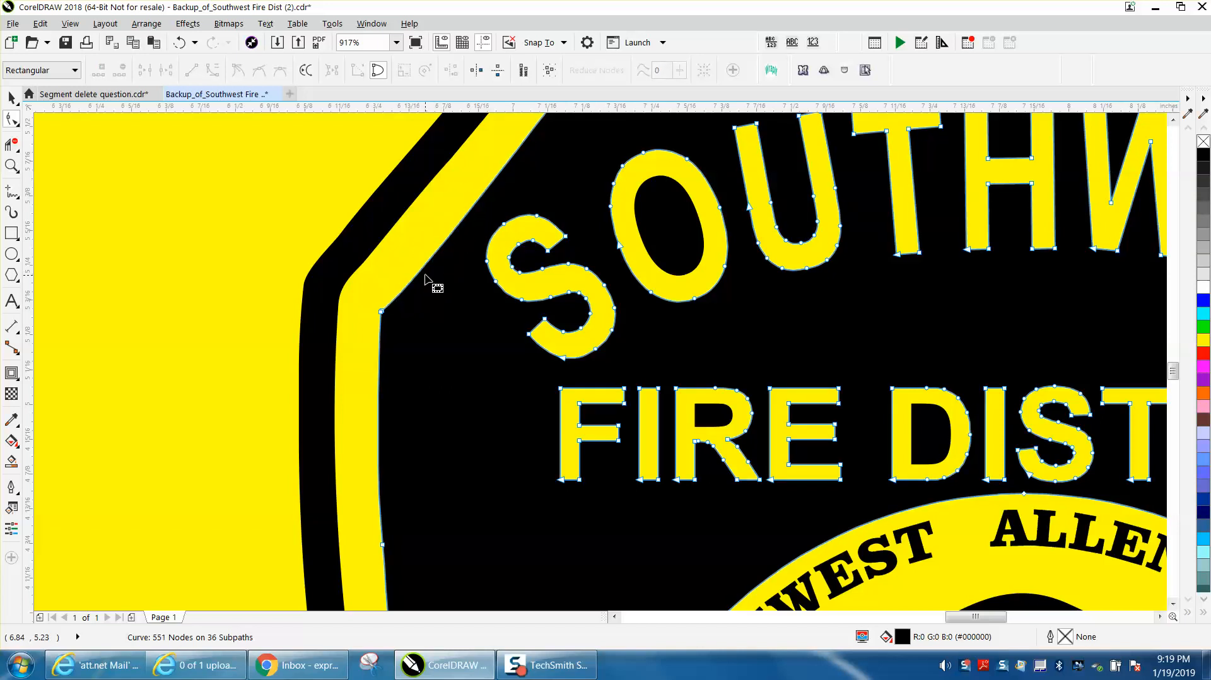
left_click(387, 303)
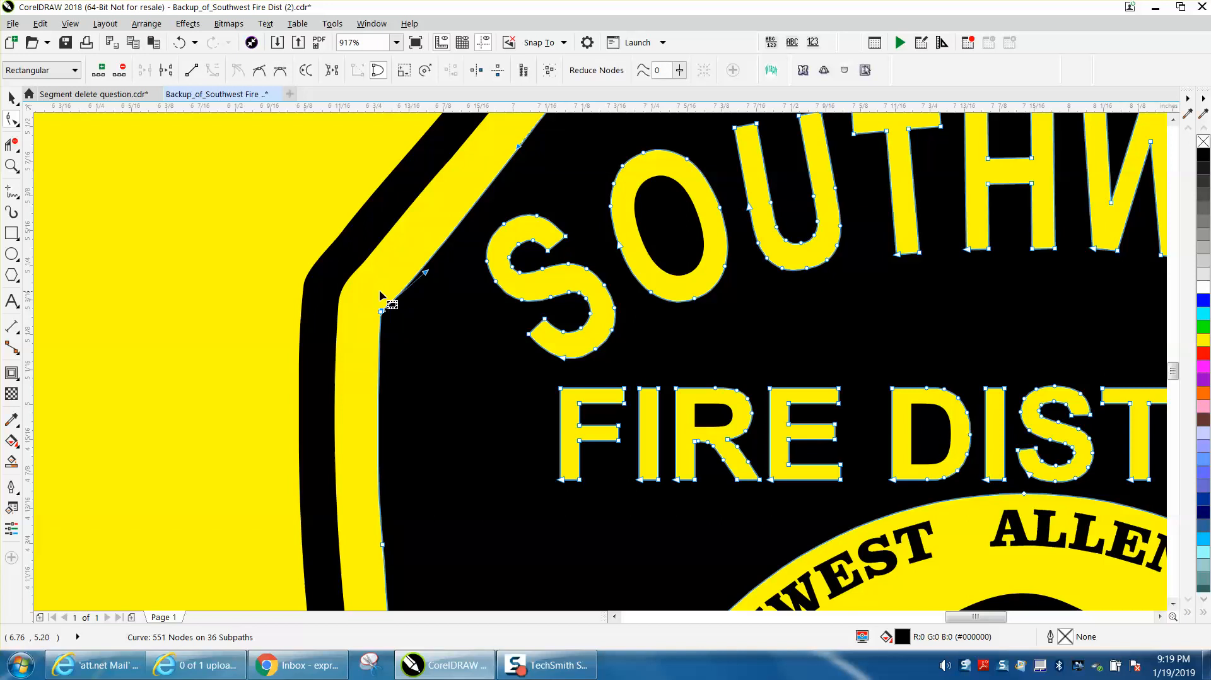
scroll(386, 287, "down", 2)
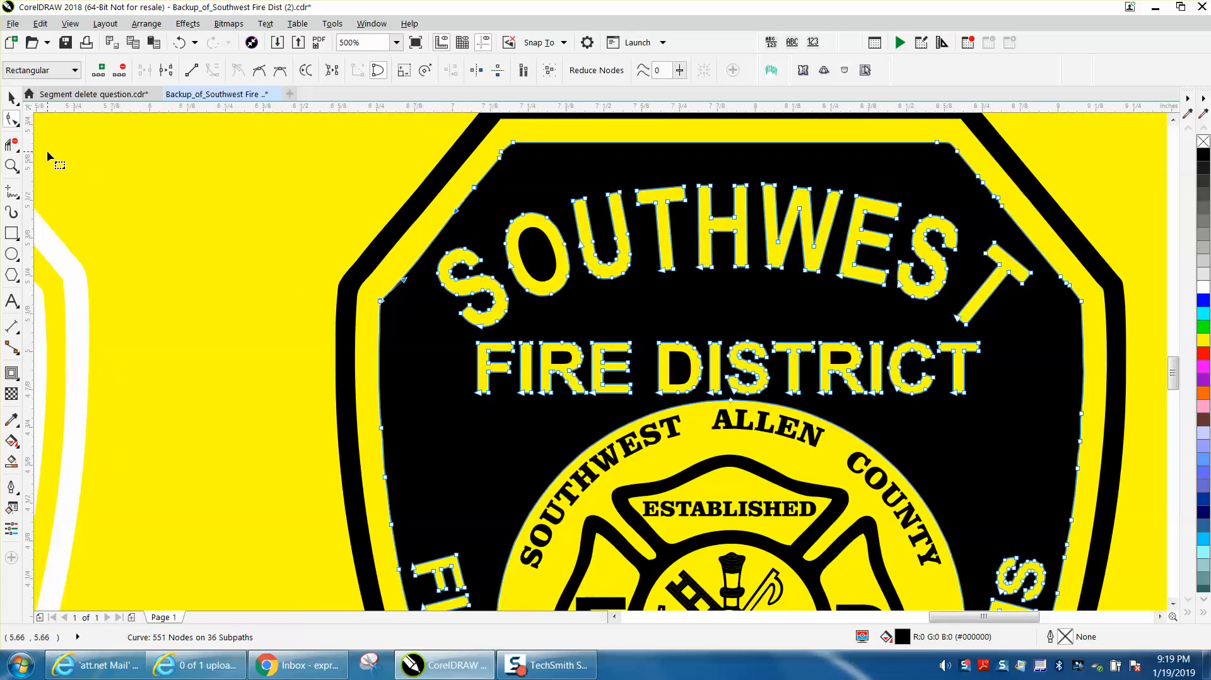
Step: Delete the remaining bumpy nodes between the two corners of the black background's upper-left diagonal edge
left_click(11, 165)
left_click_drag(343, 119, 634, 298)
left_click(13, 120)
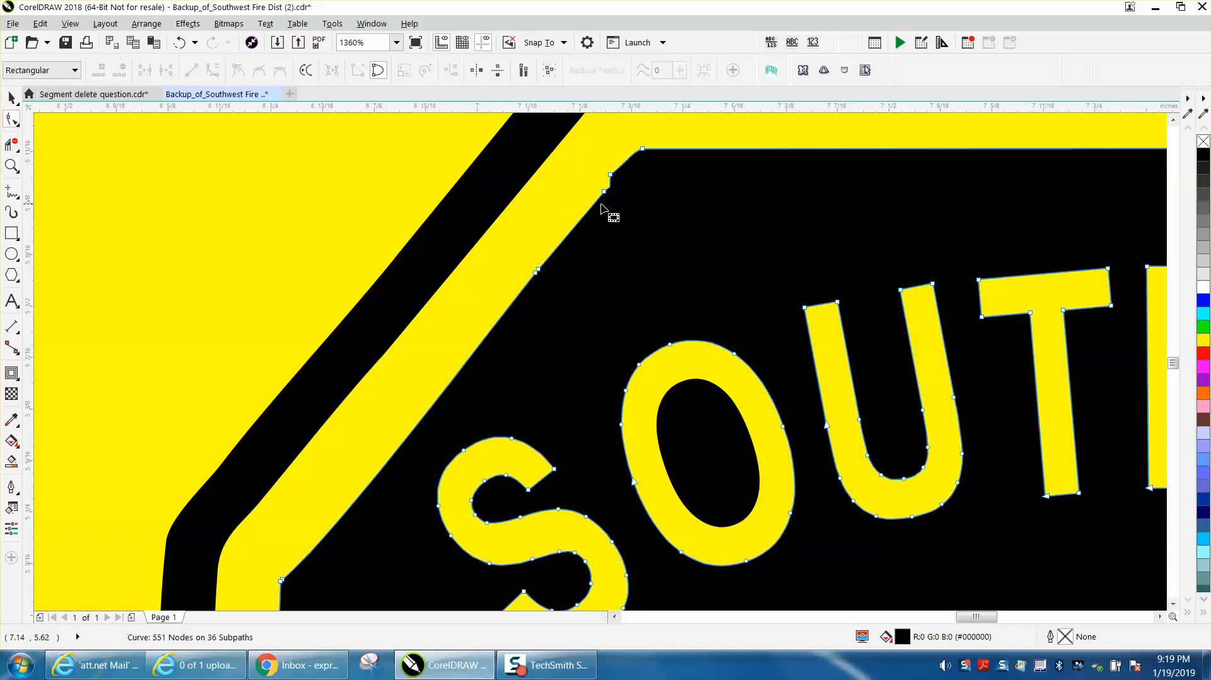
left_click_drag(595, 166, 641, 217)
key("Delete")
left_click_drag(533, 252, 562, 272)
scroll(548, 244, "down", 2)
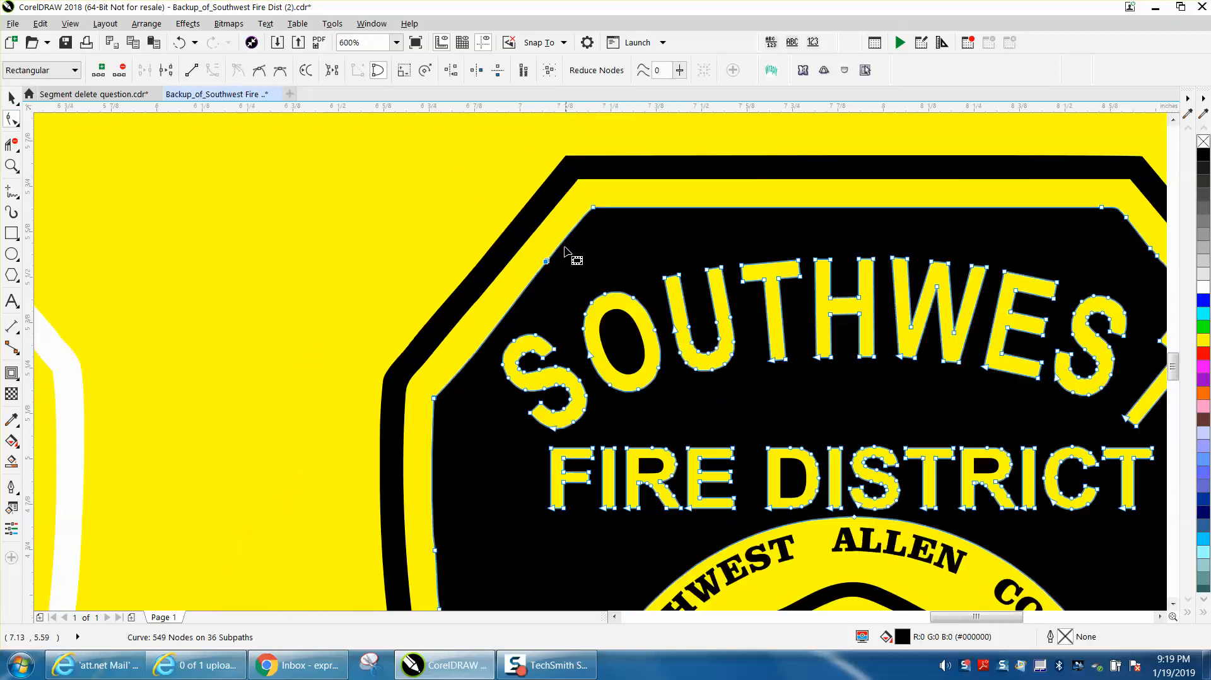
key("Delete")
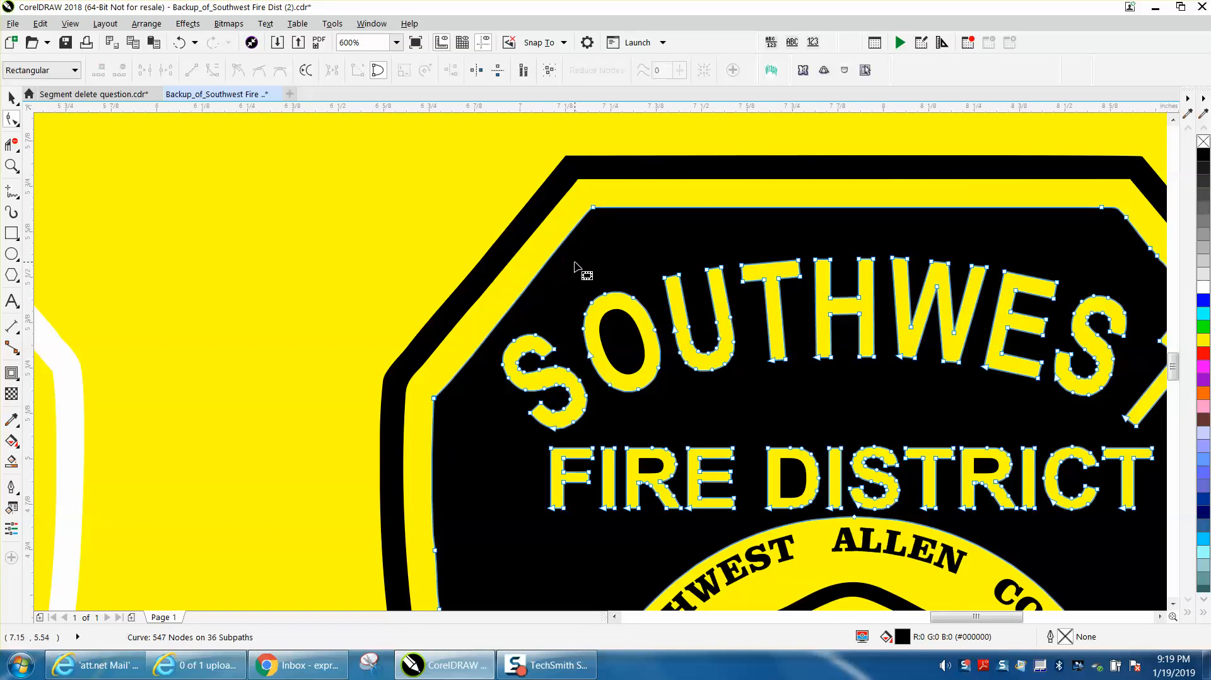
Step: Convert the black background's upper-left diagonal segment to a straight line between its corner nodes and finish node editing
left_click(594, 208)
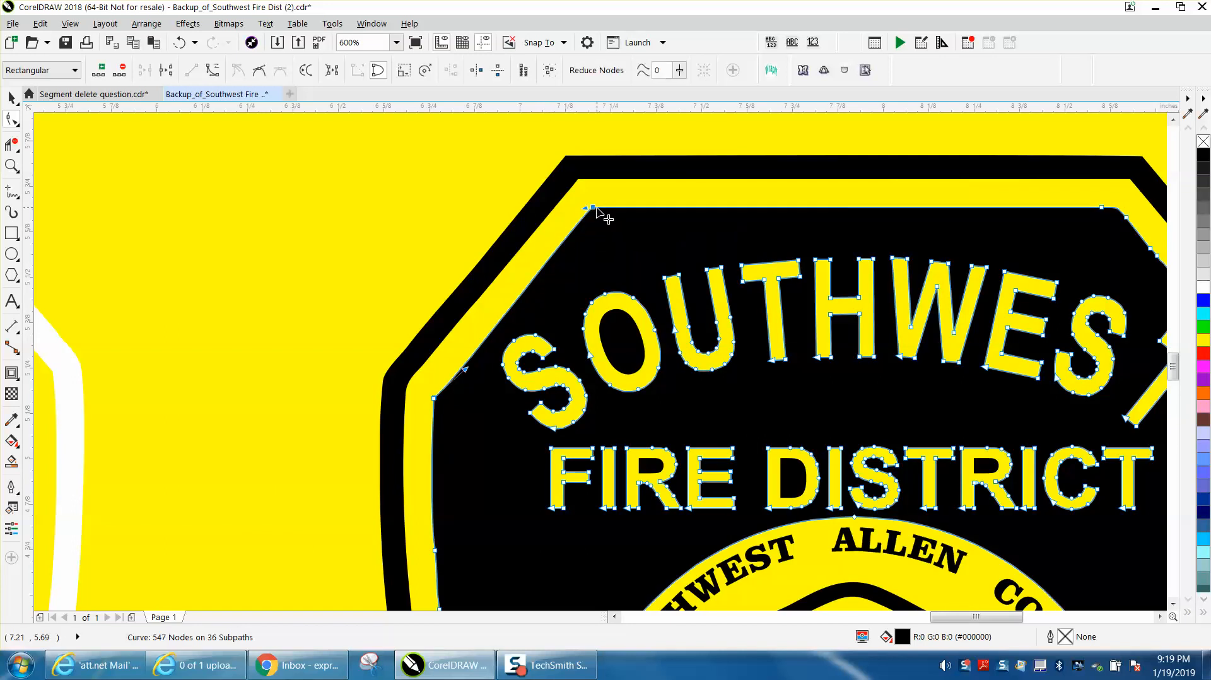
left_click(434, 398)
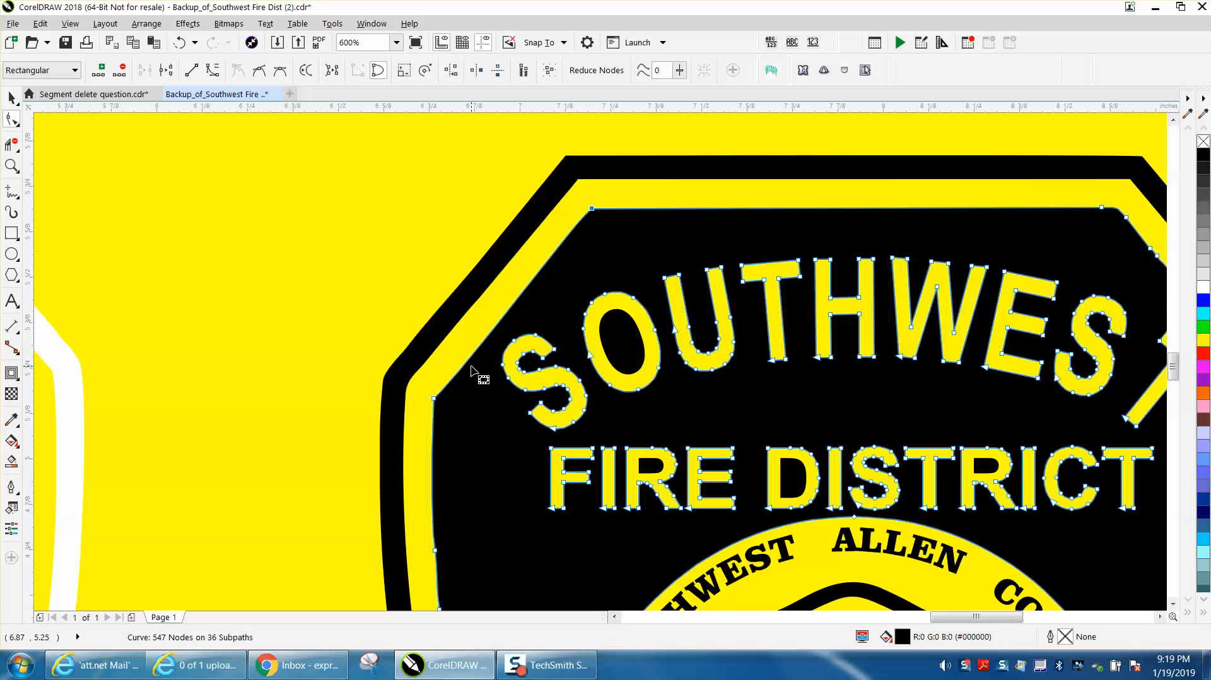
right_click(471, 367)
left_click(505, 413)
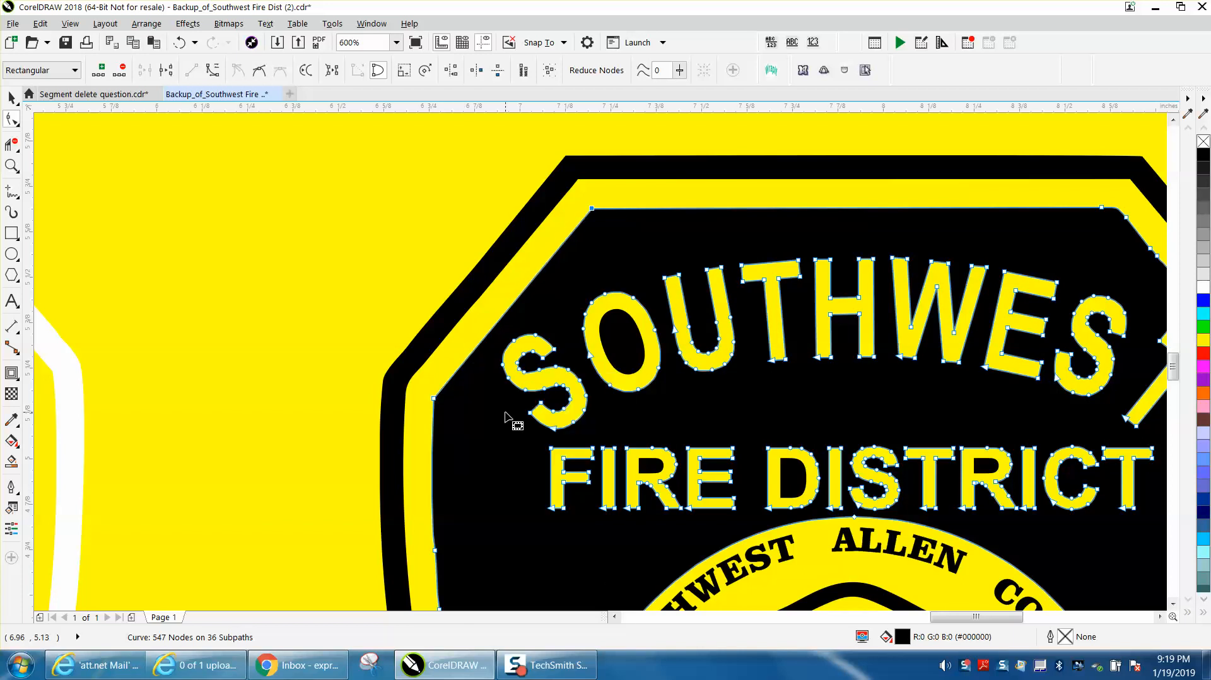
scroll(481, 241, "down", 2)
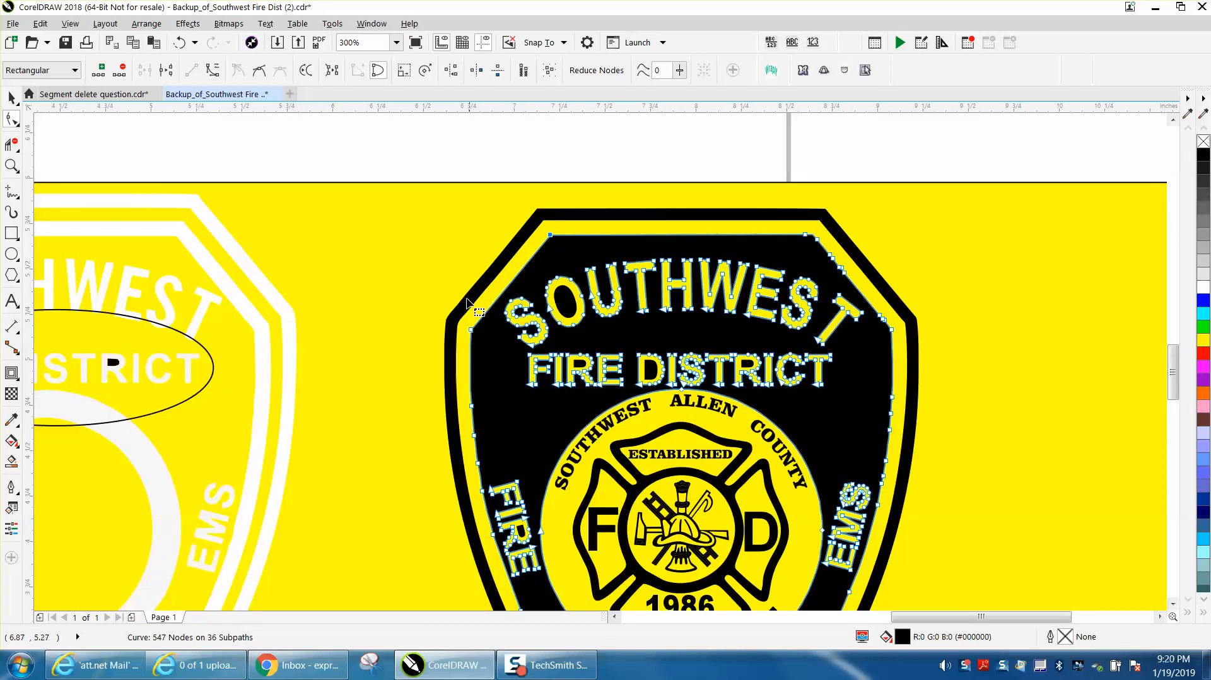
scroll(454, 284, "down", 2)
left_click(11, 97)
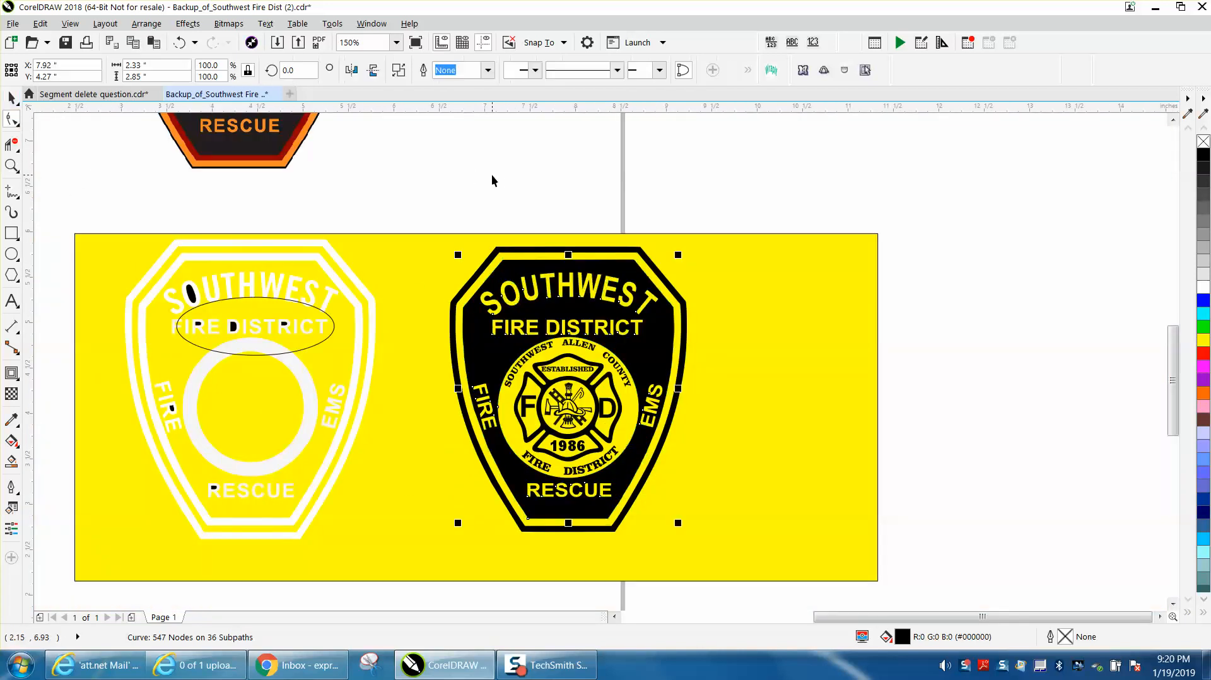
Step: Remove the fill from the badge's black background shape and give it a red outline
left_click(11, 165)
left_click_drag(436, 236, 854, 570)
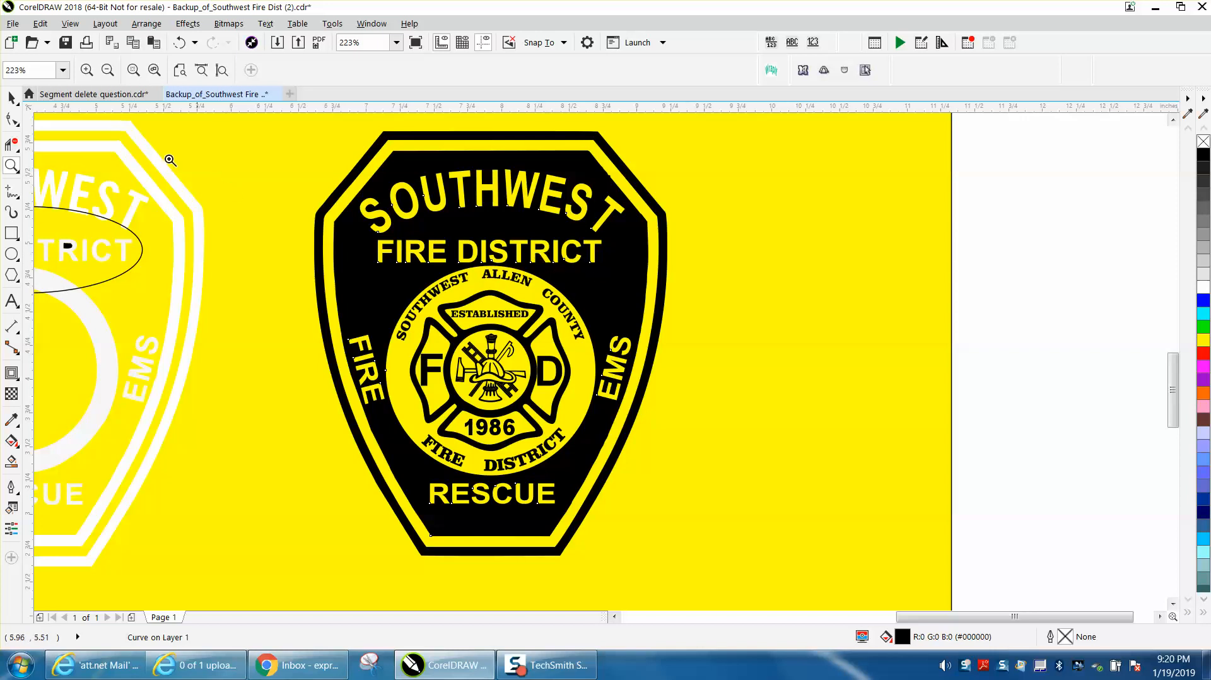
left_click(11, 97)
left_click(405, 172)
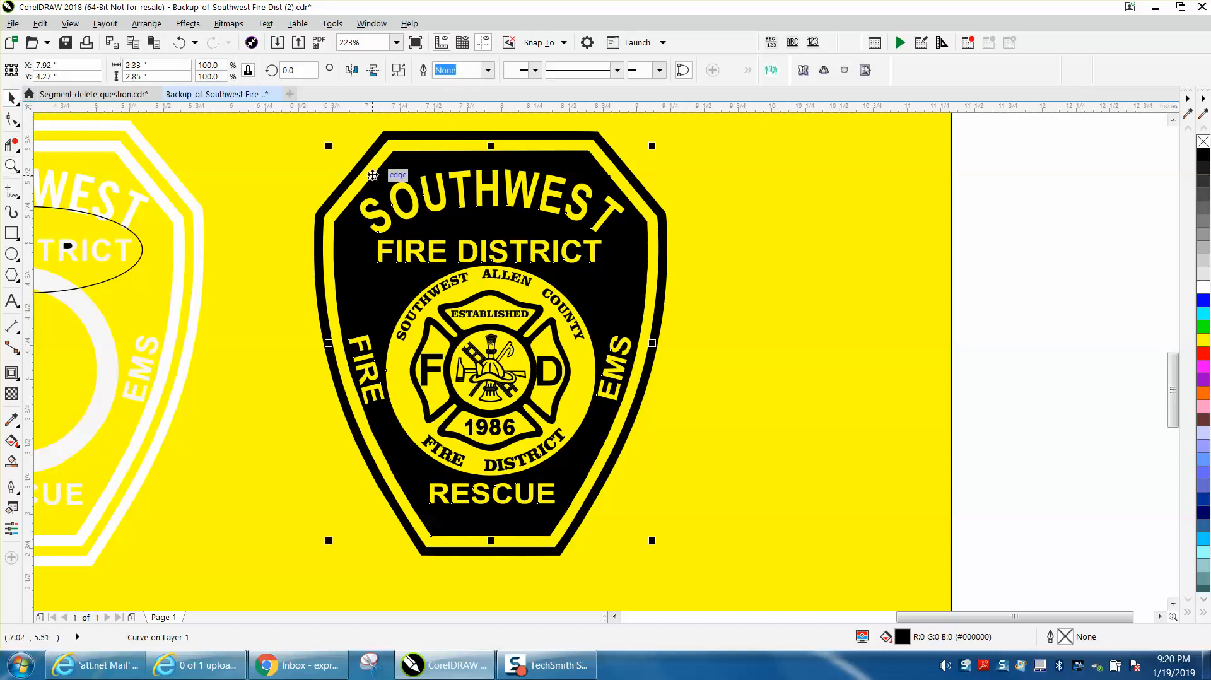
left_click(1204, 142)
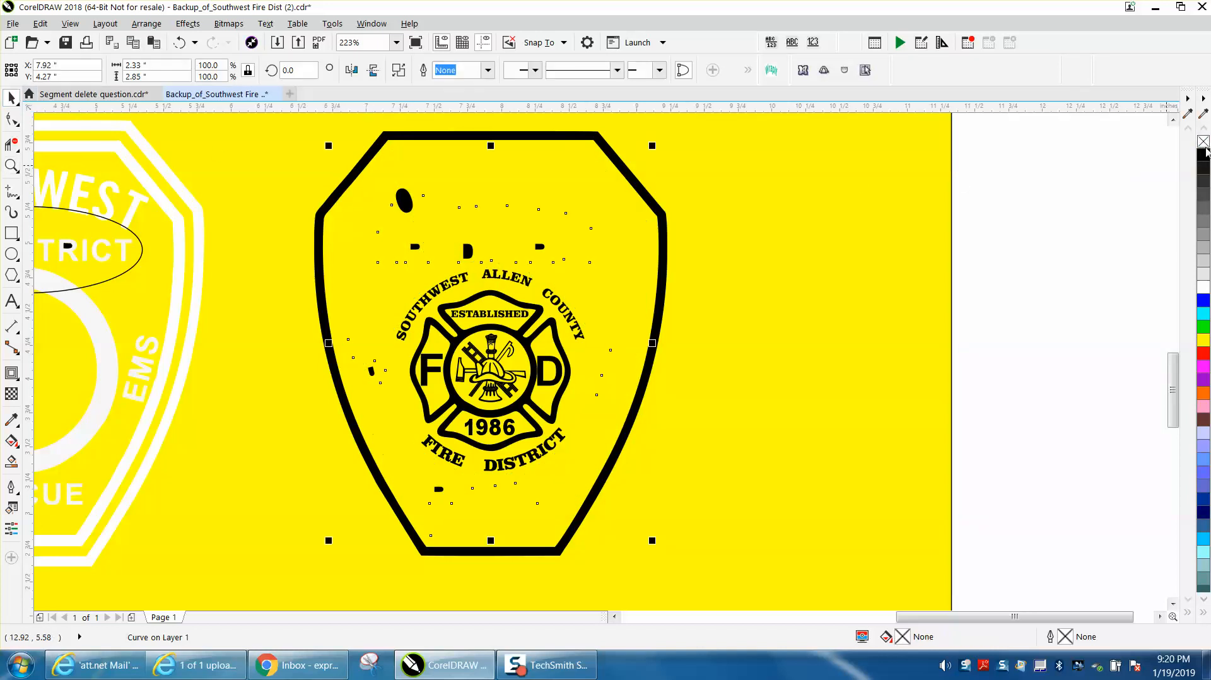
right_click(1203, 354)
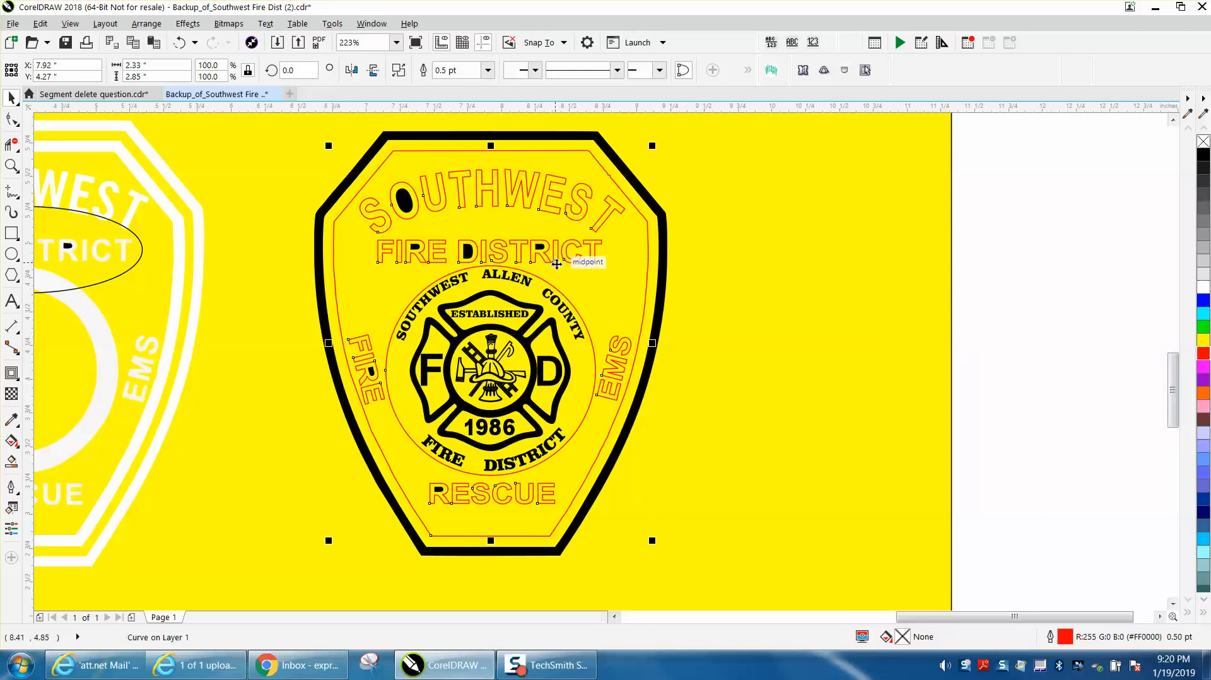
left_click(405, 204)
key("Delete")
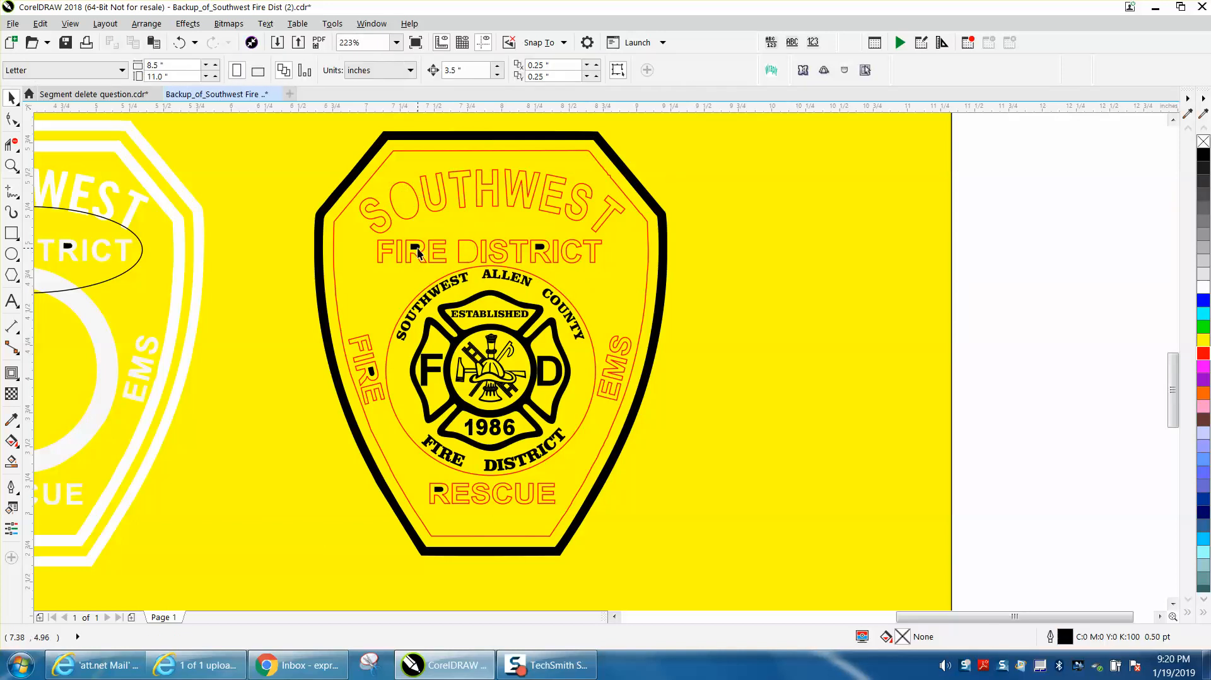
left_click(416, 247)
key("Delete")
left_click(541, 246)
key("Delete")
left_click(182, 47)
left_click(182, 47)
left_click(182, 47)
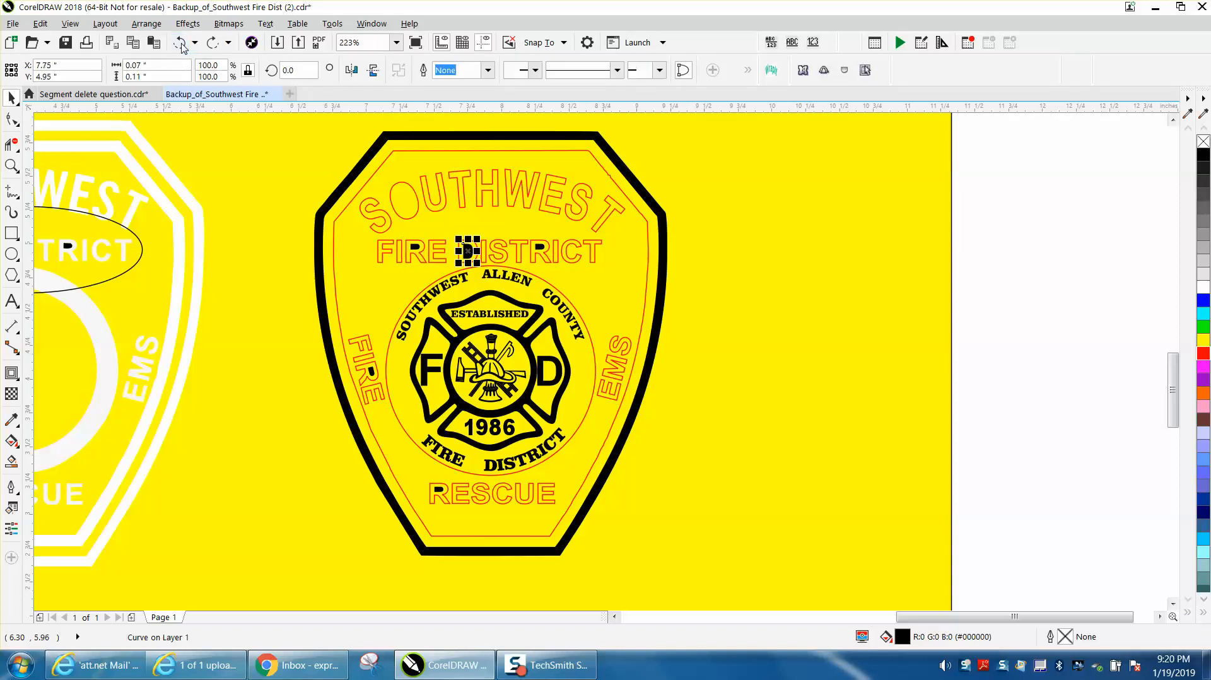
left_click(182, 47)
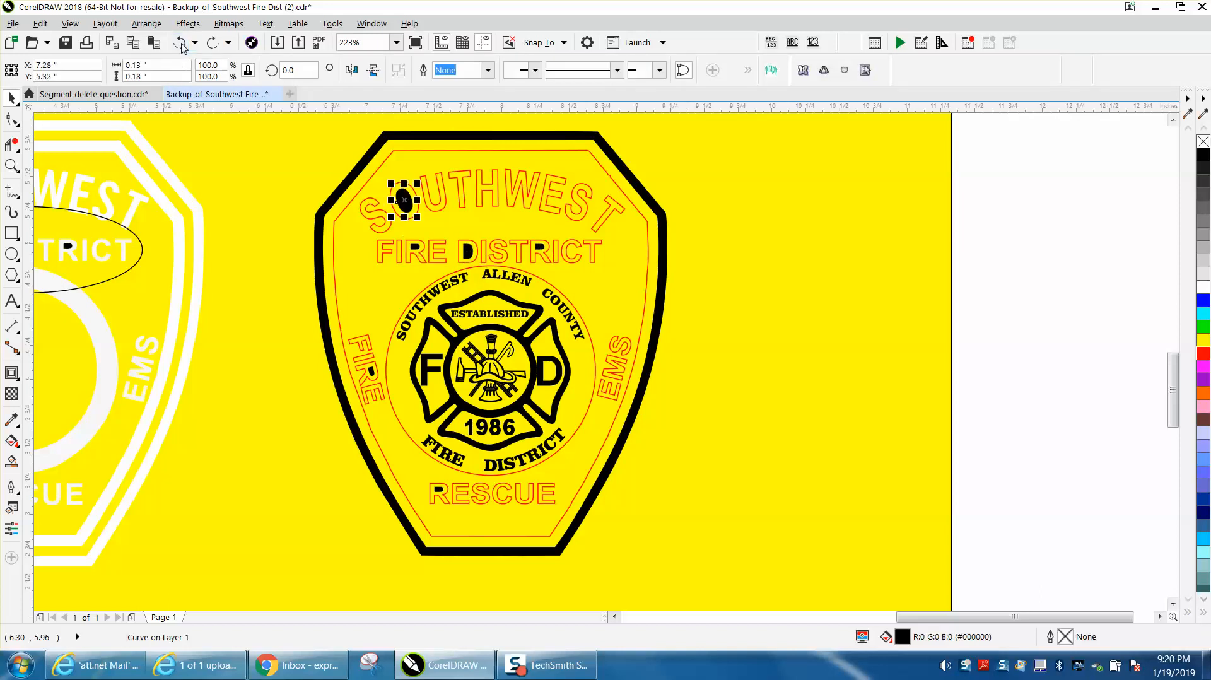
Step: Remove the fill from the holes of the O in SOUTHWEST and the first D in DISTRICT, and give them red outlines
left_click(1203, 142)
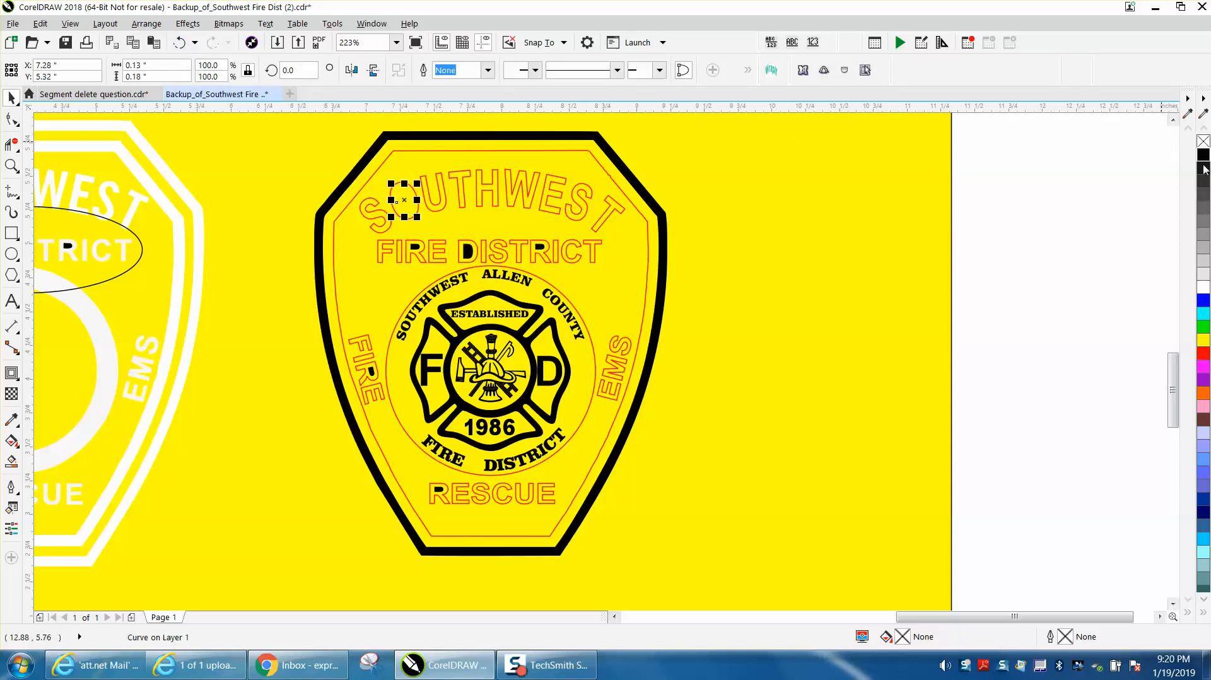
right_click(1201, 355)
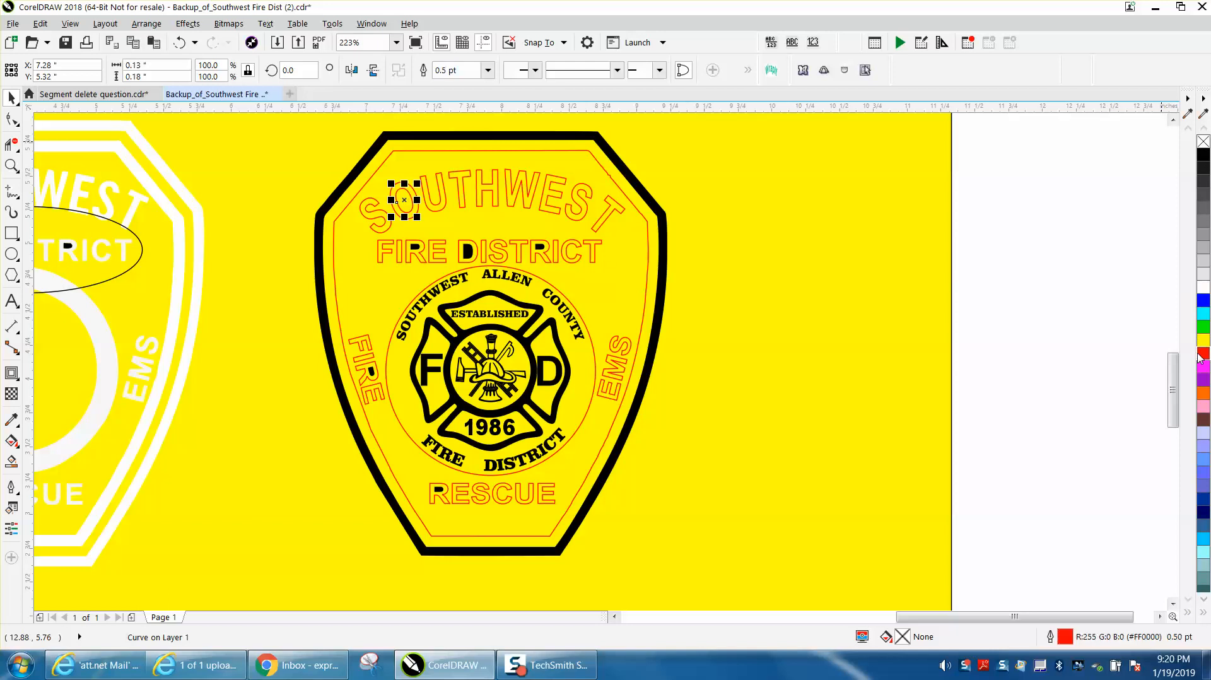
left_click(467, 251)
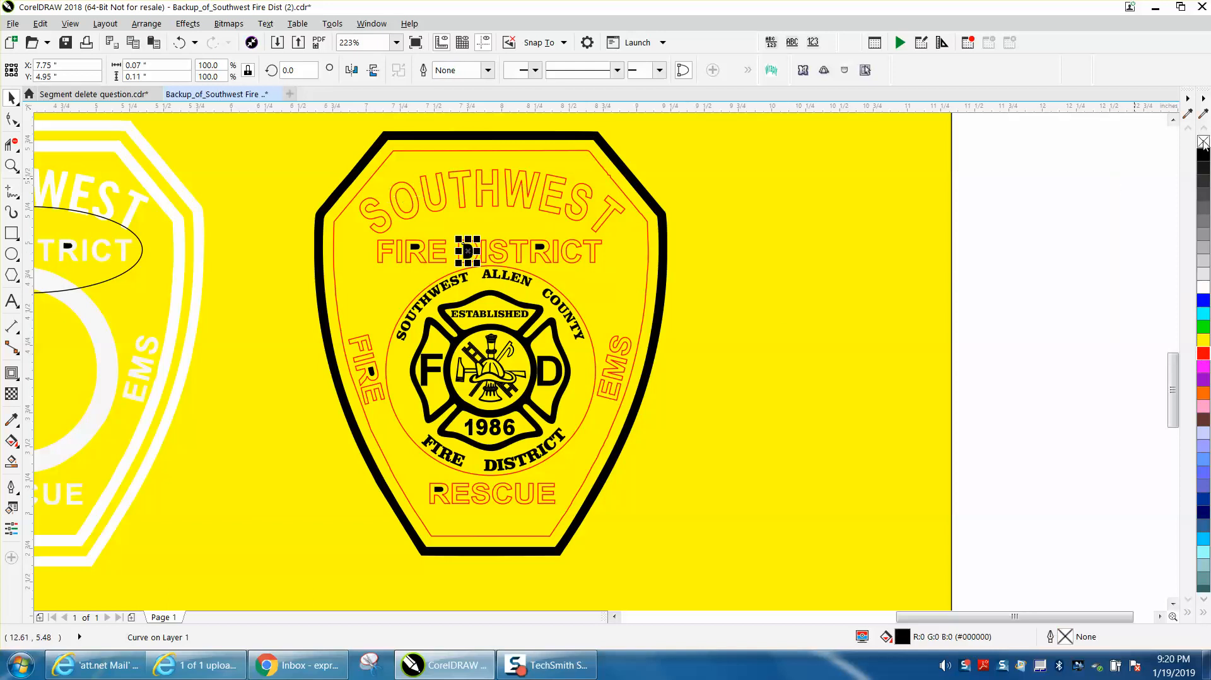
left_click(1204, 141)
right_click(1204, 353)
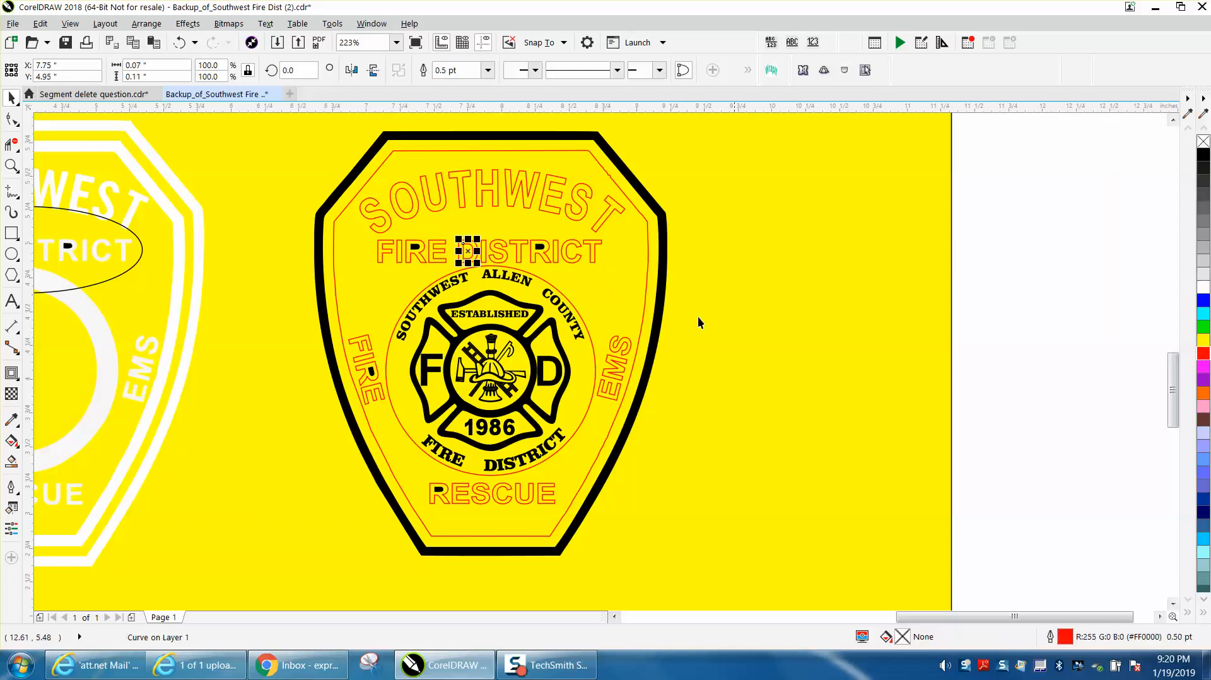
Step: Remove the fill from the holes of the R in FIRE and the R in DISTRICT, and give them red outlines
left_click(416, 251)
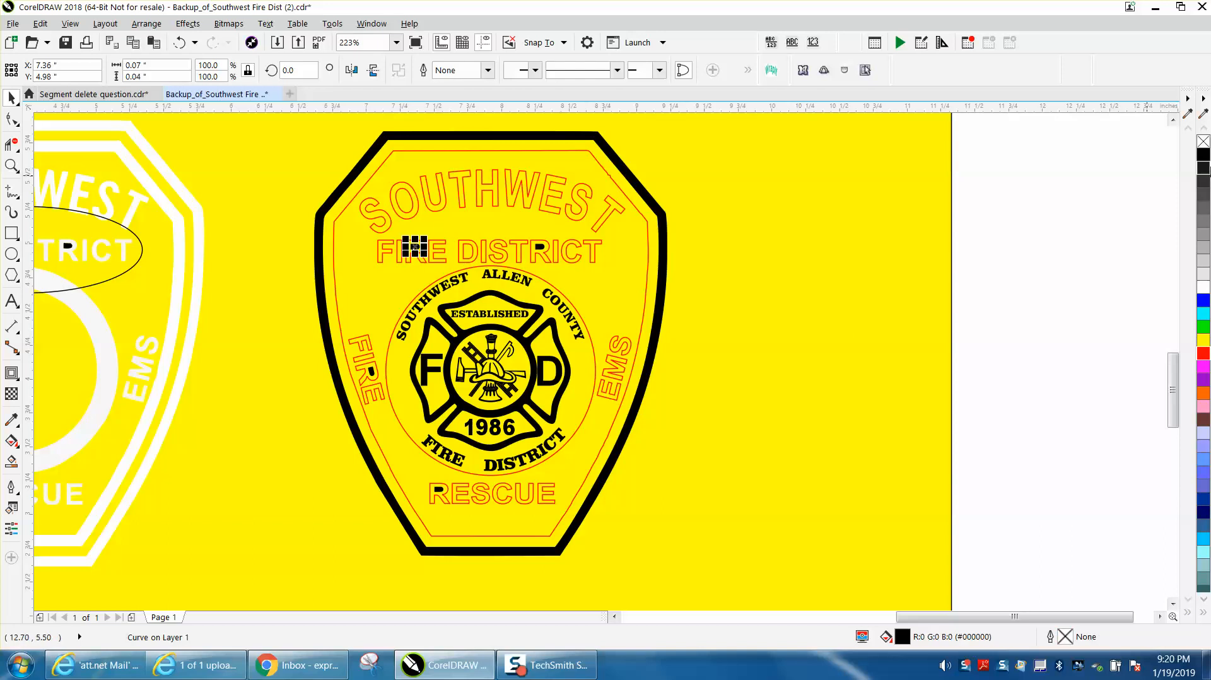
right_click(1204, 353)
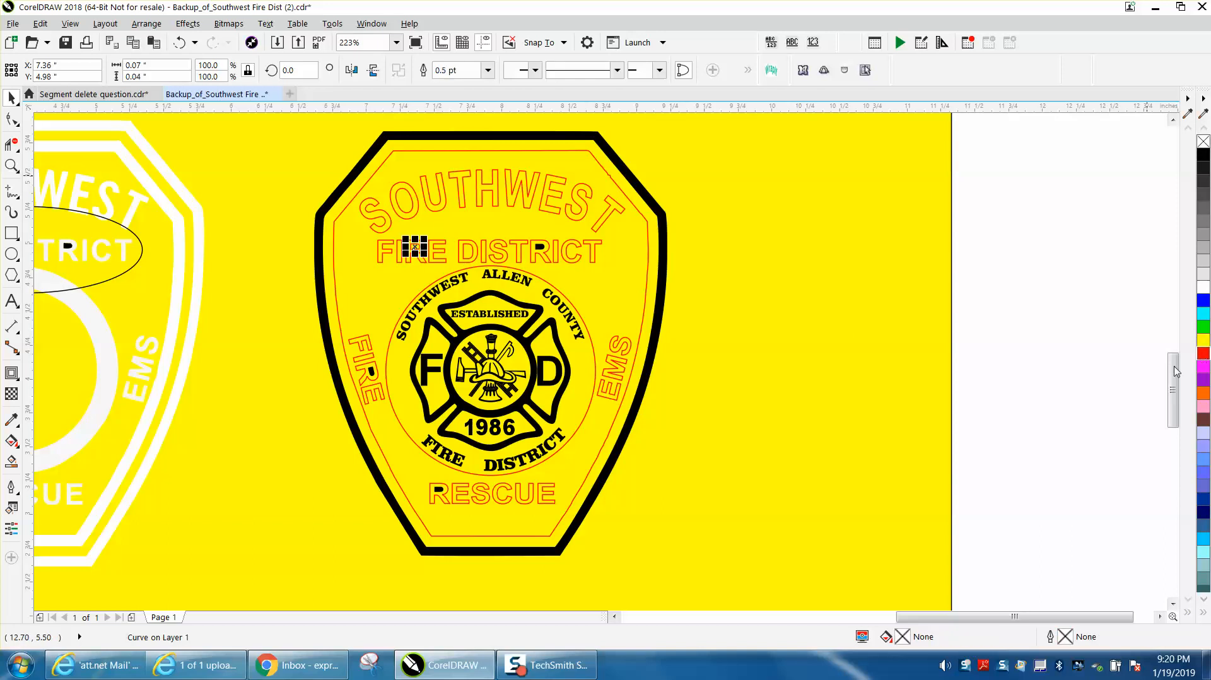
left_click(540, 248)
left_click(1203, 142)
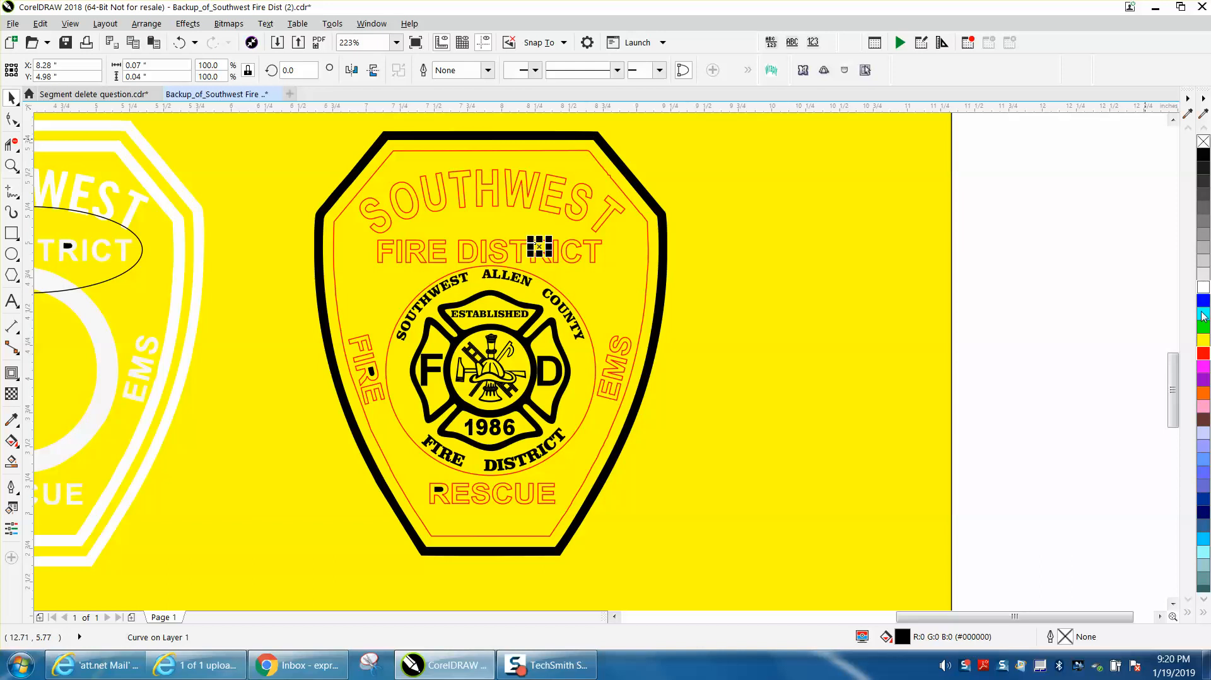
right_click(1204, 353)
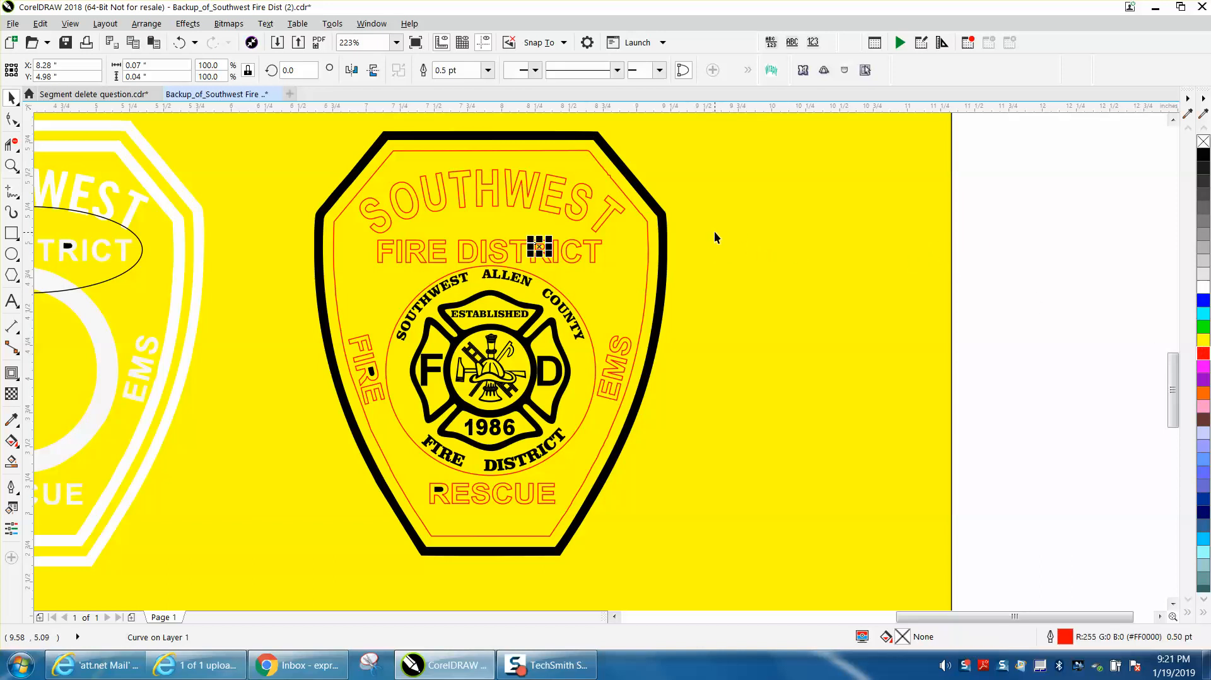
Step: Clear the selection of the FIRE DISTRICT hole outlines and set the nudge distance to .001 inches
left_click_drag(718, 225, 353, 275)
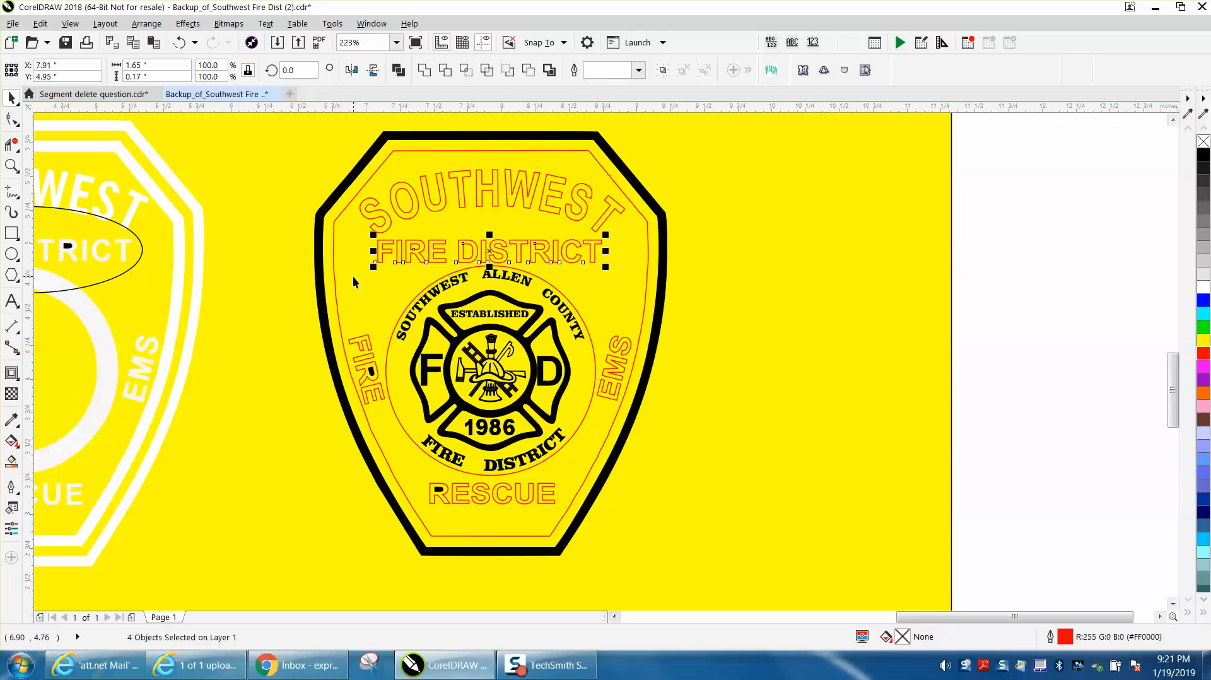
left_click(1016, 289)
double_click(466, 70)
type(".00")
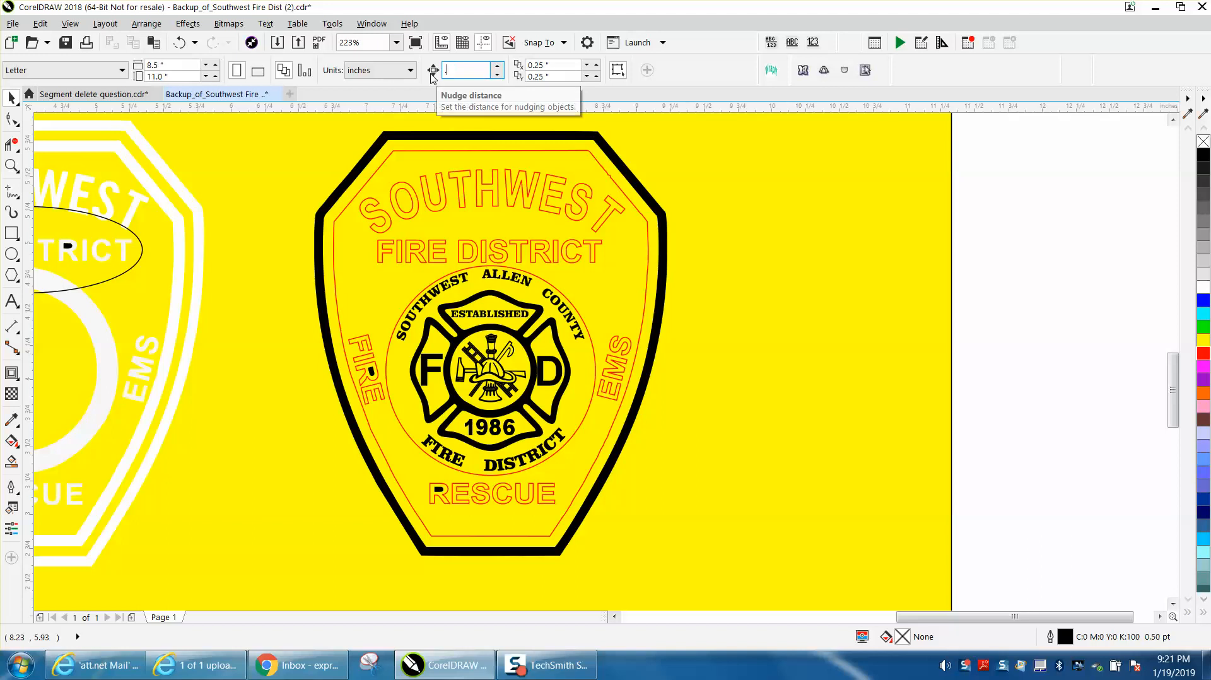
type("1")
Step: Try to nudge the FIRE DISTRICT letter-hole outlines upward in .001-inch increments
left_click_drag(979, 210, 644, 252)
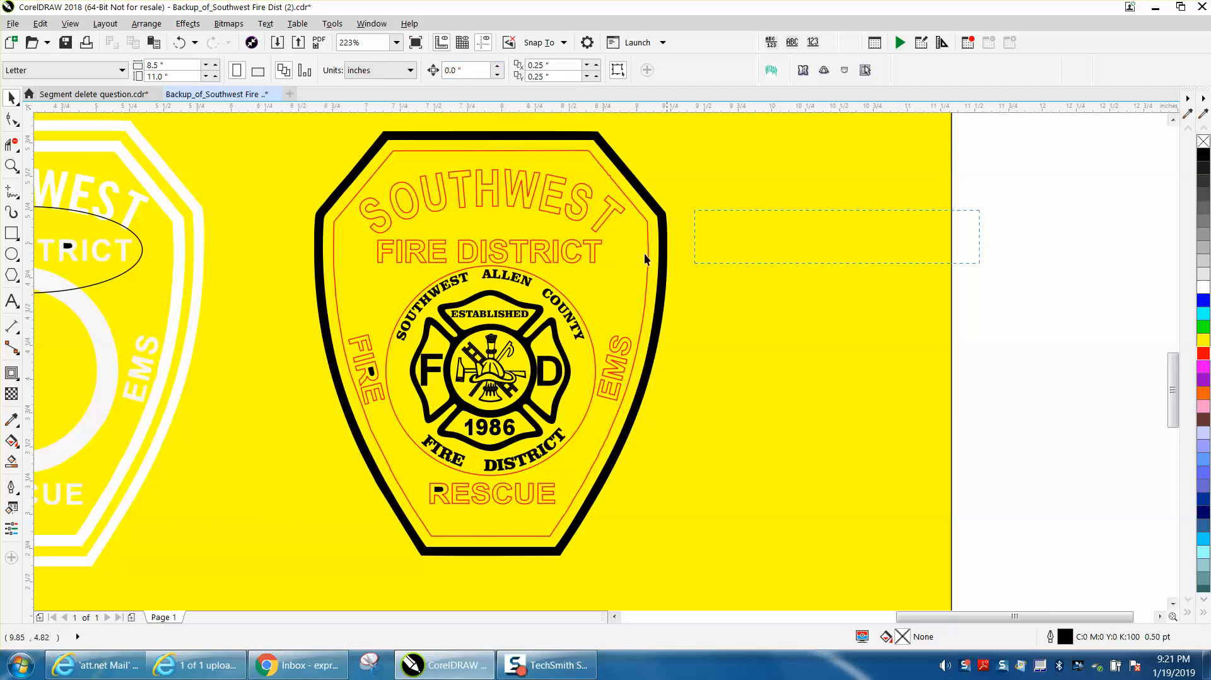
left_click_drag(387, 255, 350, 273)
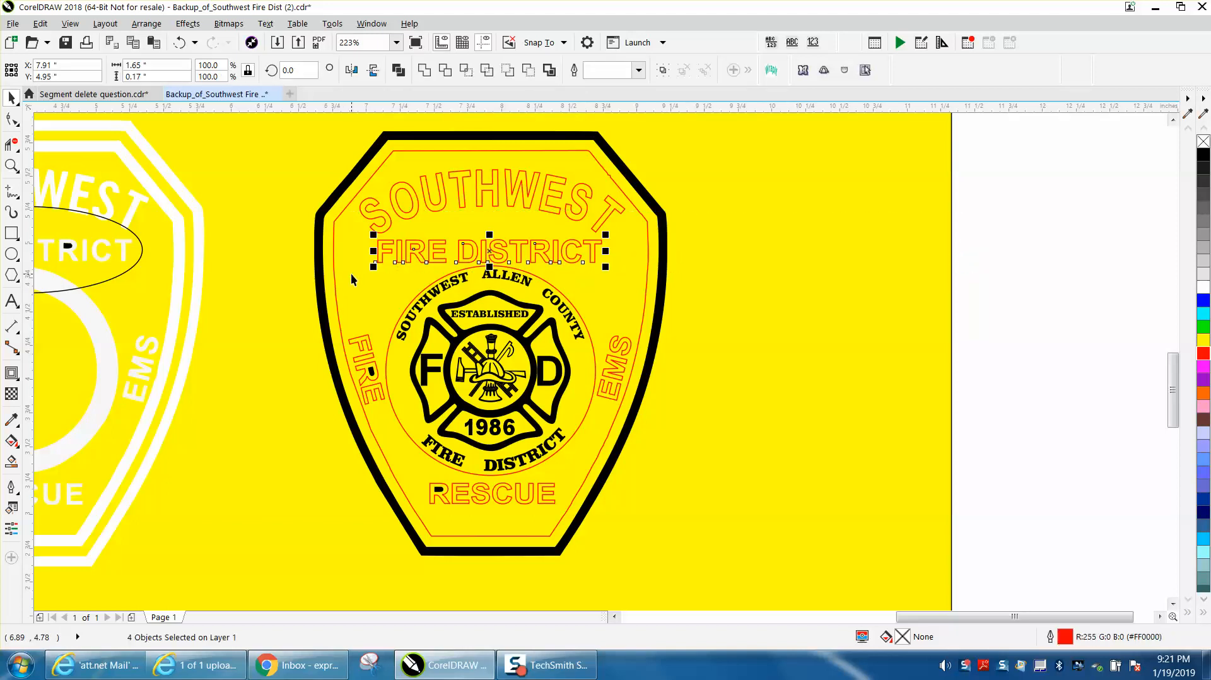
key("Up")
key("Up")
key("Up")
key("Up")
key("Up")
key("Up")
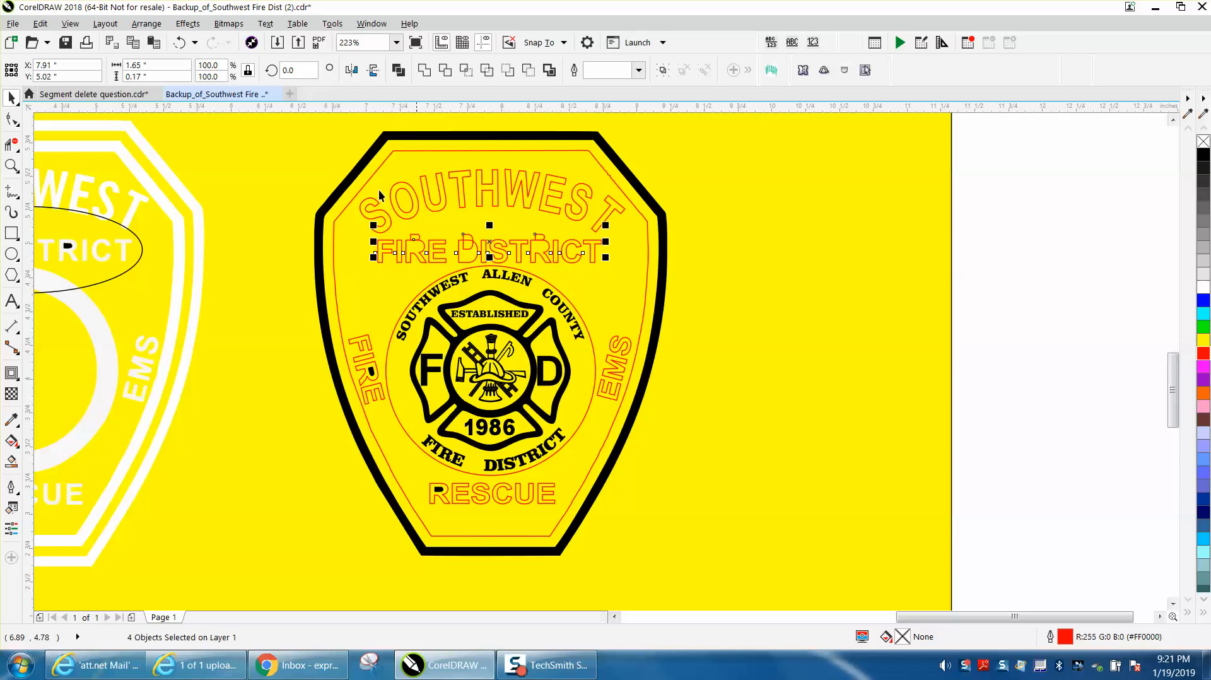
Step: Undo the whole series of upward nudges applied to the FIRE DISTRICT letter-hole outlines
left_click(196, 42)
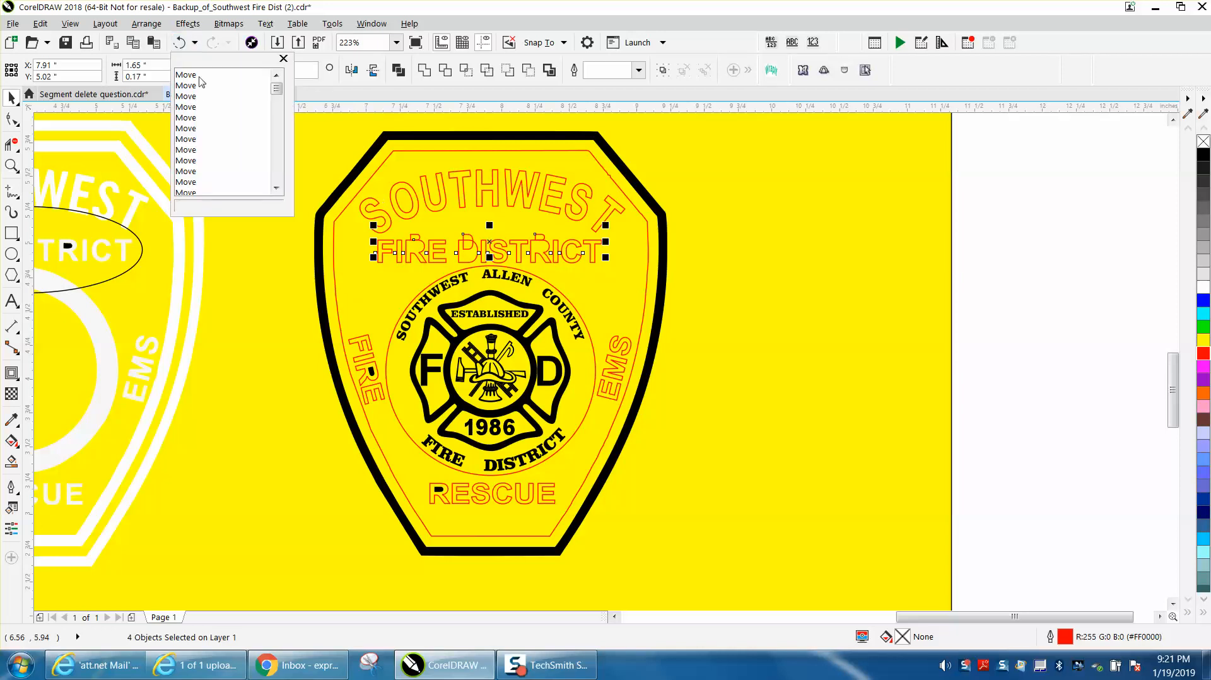
left_click(195, 125)
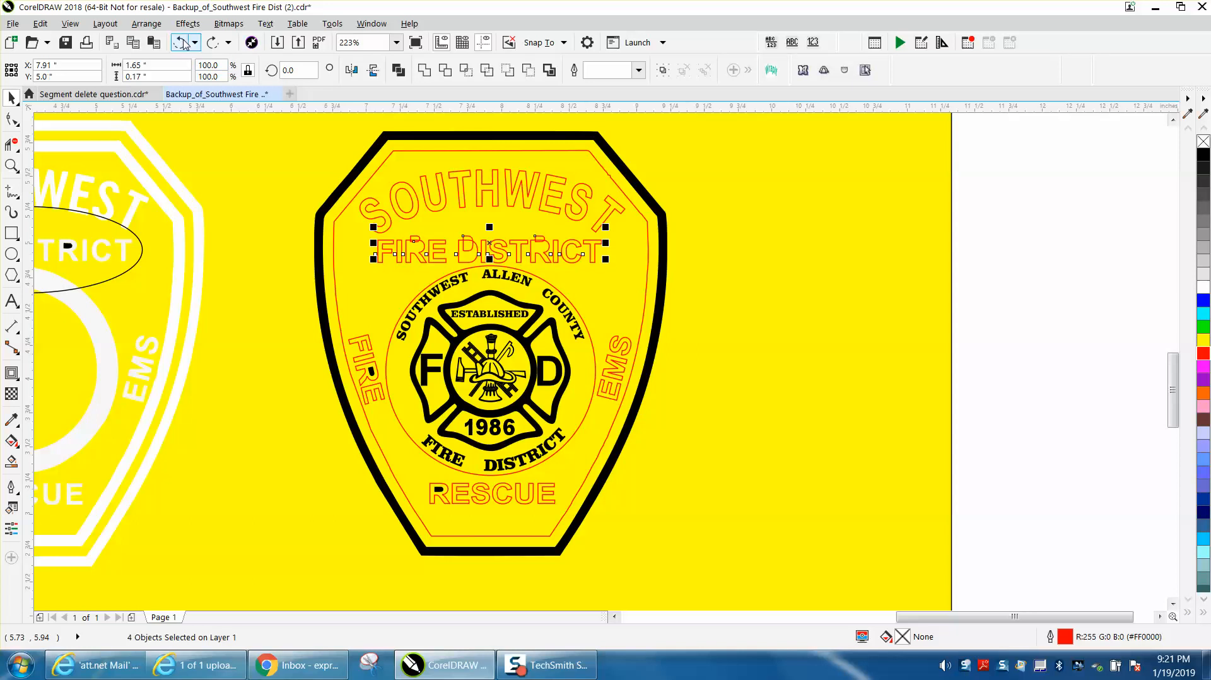
left_click(195, 42)
scroll(196, 170, "down", 6)
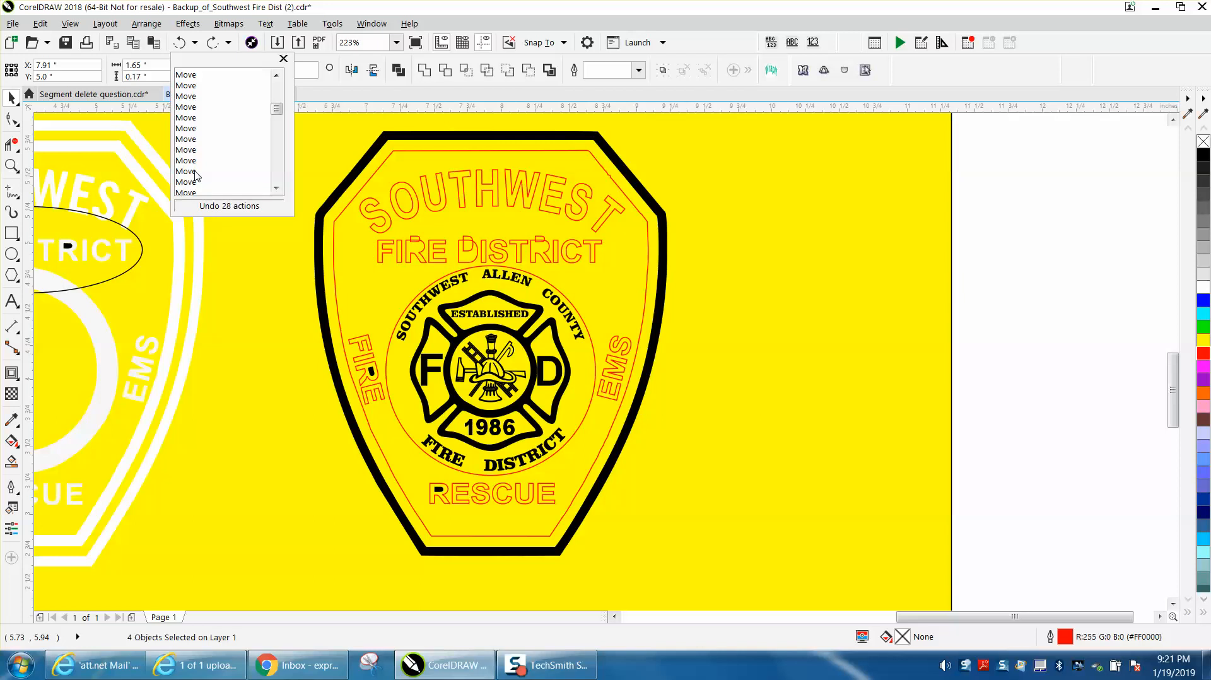
left_click(195, 170)
left_click(195, 43)
scroll(205, 148, "down", 5)
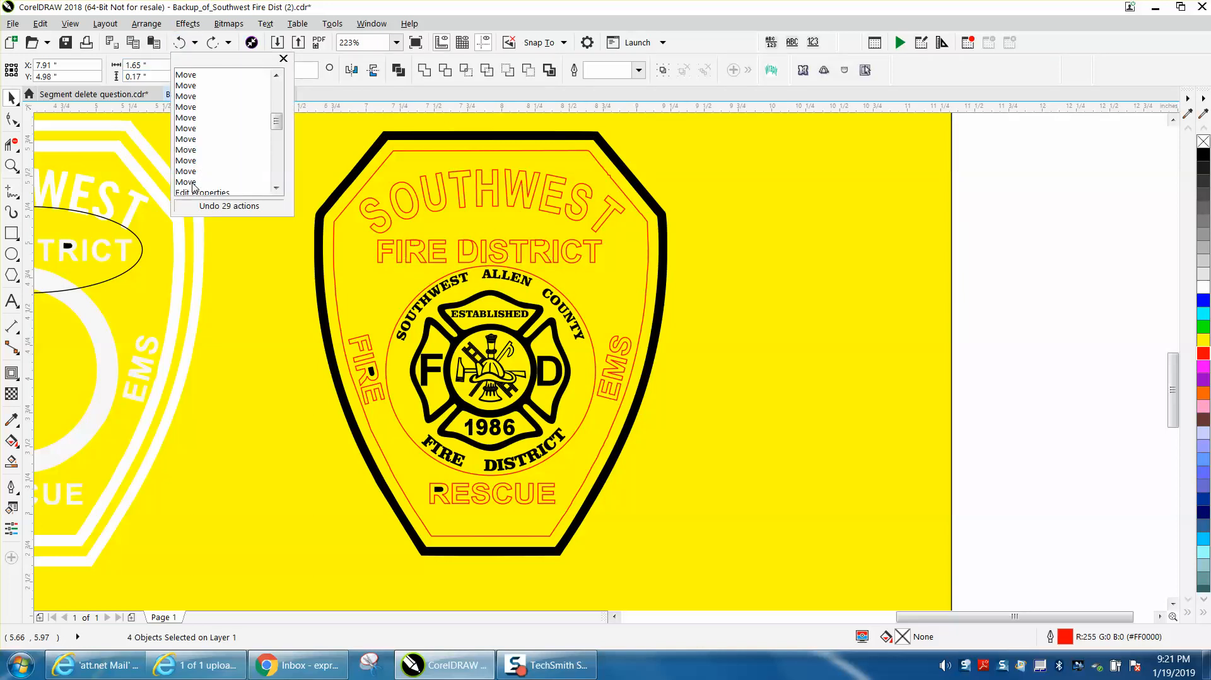
left_click(195, 182)
Step: Try shifting the FIRE DISTRICT letter-hole outlines slightly upward freehand, and undo that move
left_click_drag(683, 223, 335, 276)
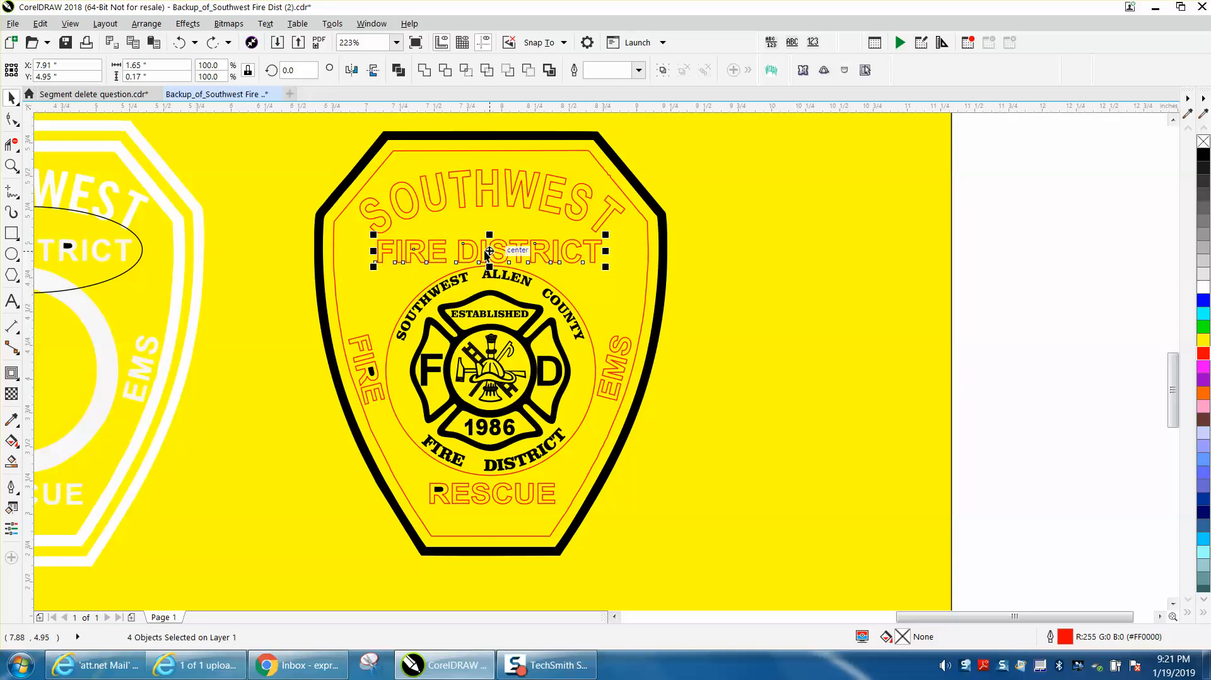
left_click_drag(489, 251, 486, 248)
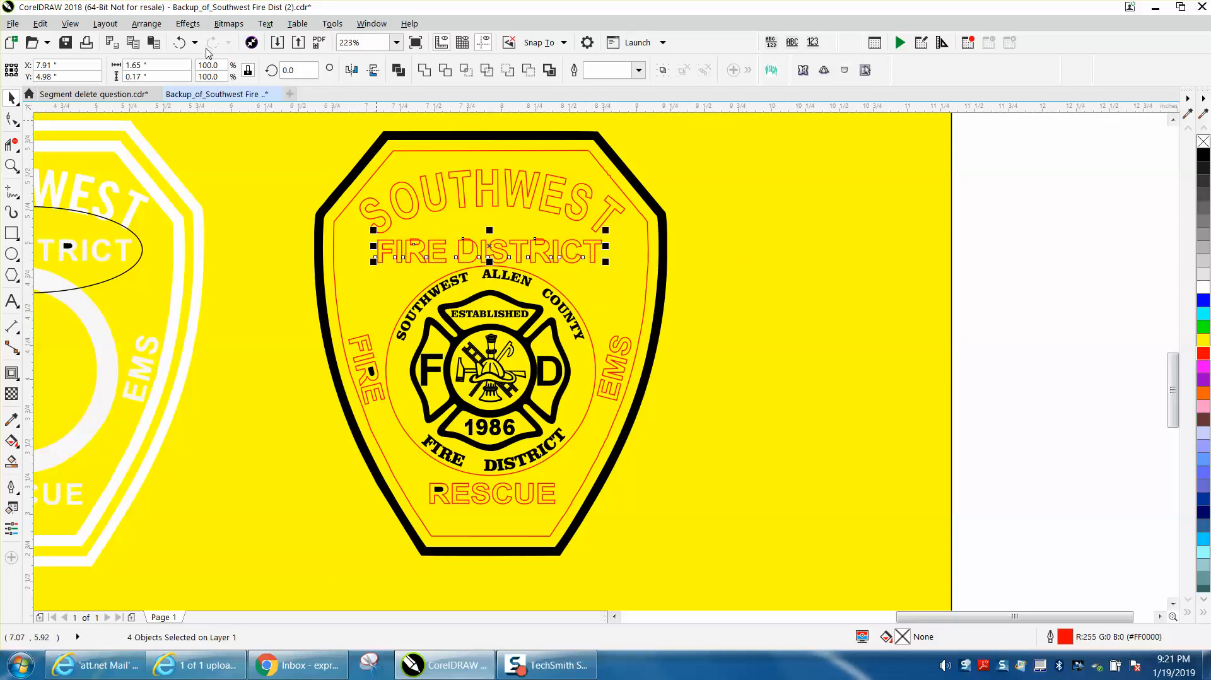
left_click(180, 43)
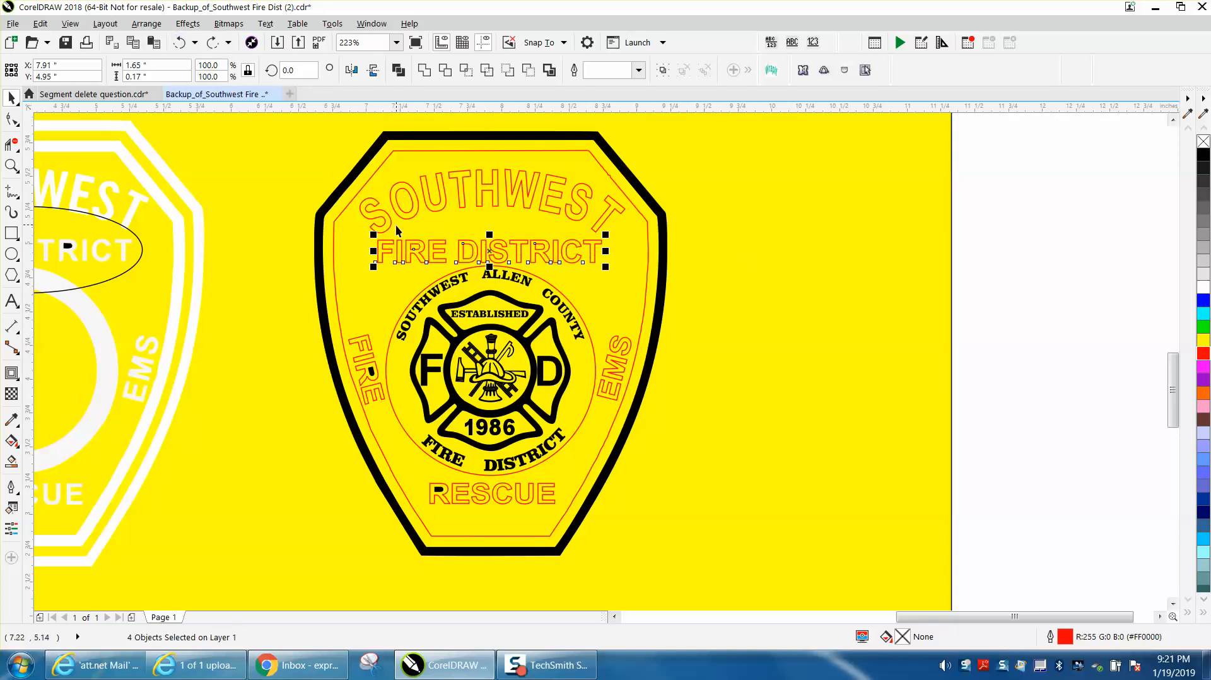
Step: Reselect the hole outlines inside the FIRE DISTRICT lettering and repeatedly nudge them upward toward SOUTHWEST
left_click_drag(279, 216, 548, 264)
left_click_drag(641, 281, 641, 281)
key("Up")
key("Up")
key("Up")
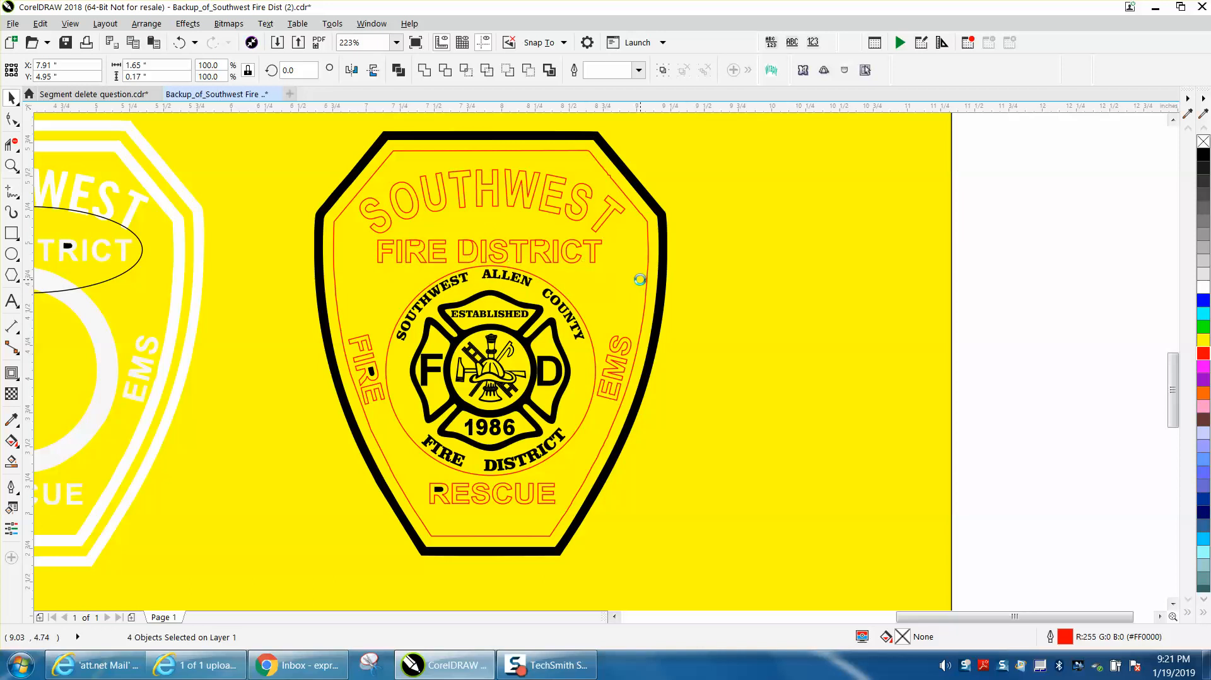
key("Up")
key("Up")
key("Up")
key("Up")
key("Up")
key("Up")
key("Up")
key("Up")
key("Up")
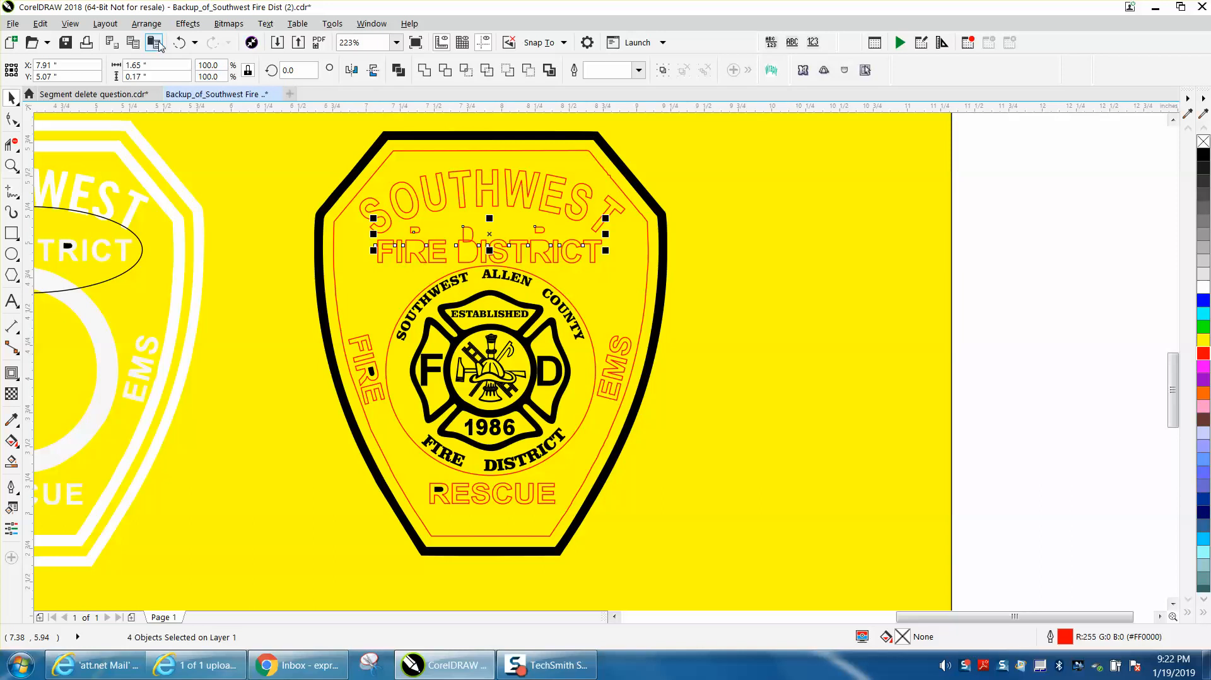
Step: Undo the second series of nudges so the hole outlines sit inside the FIRE DISTRICT letters again
left_click(195, 42)
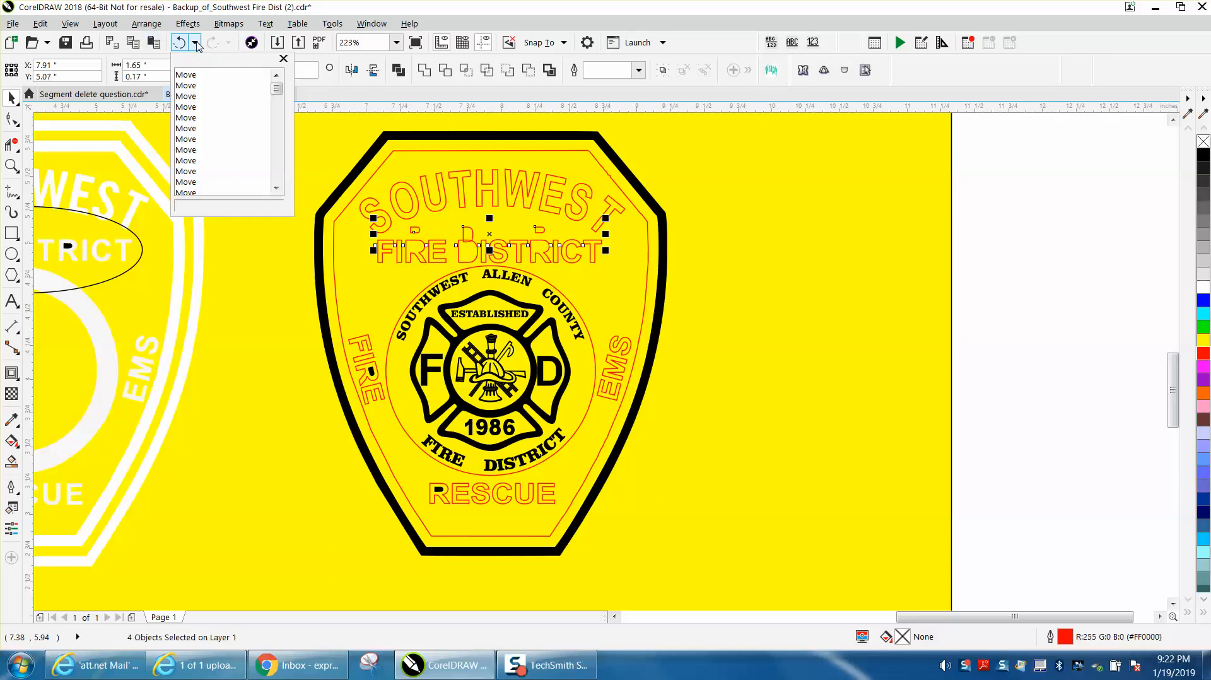
left_click(190, 153)
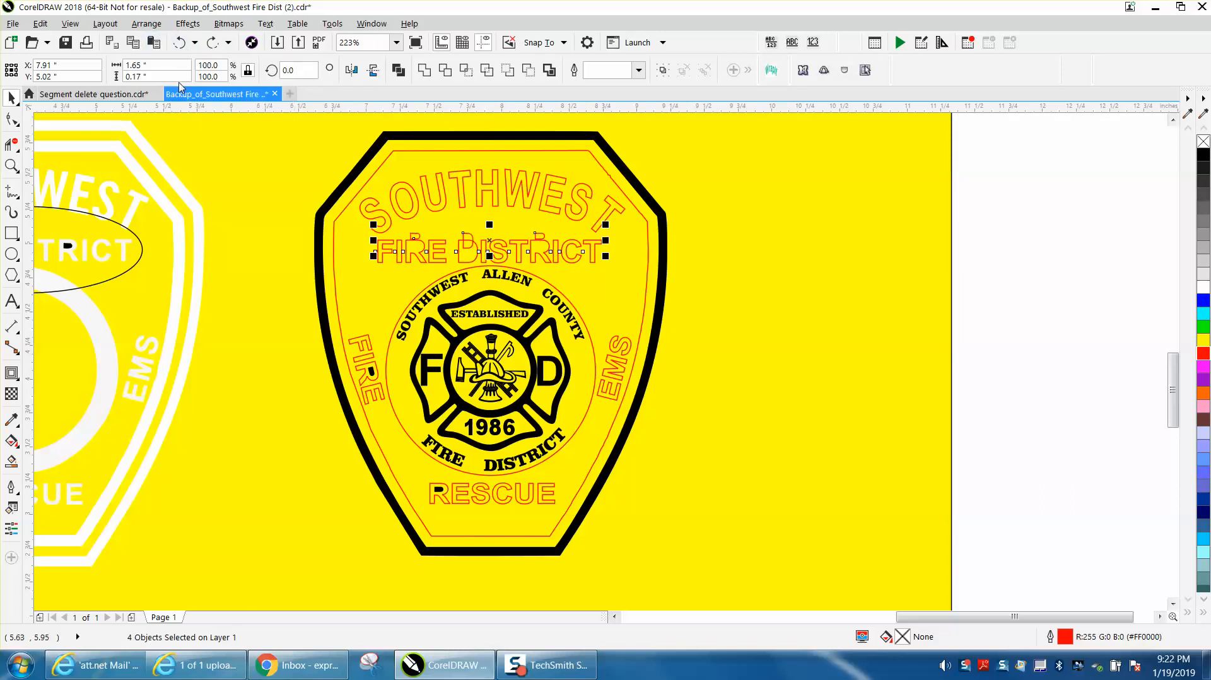
left_click(196, 43)
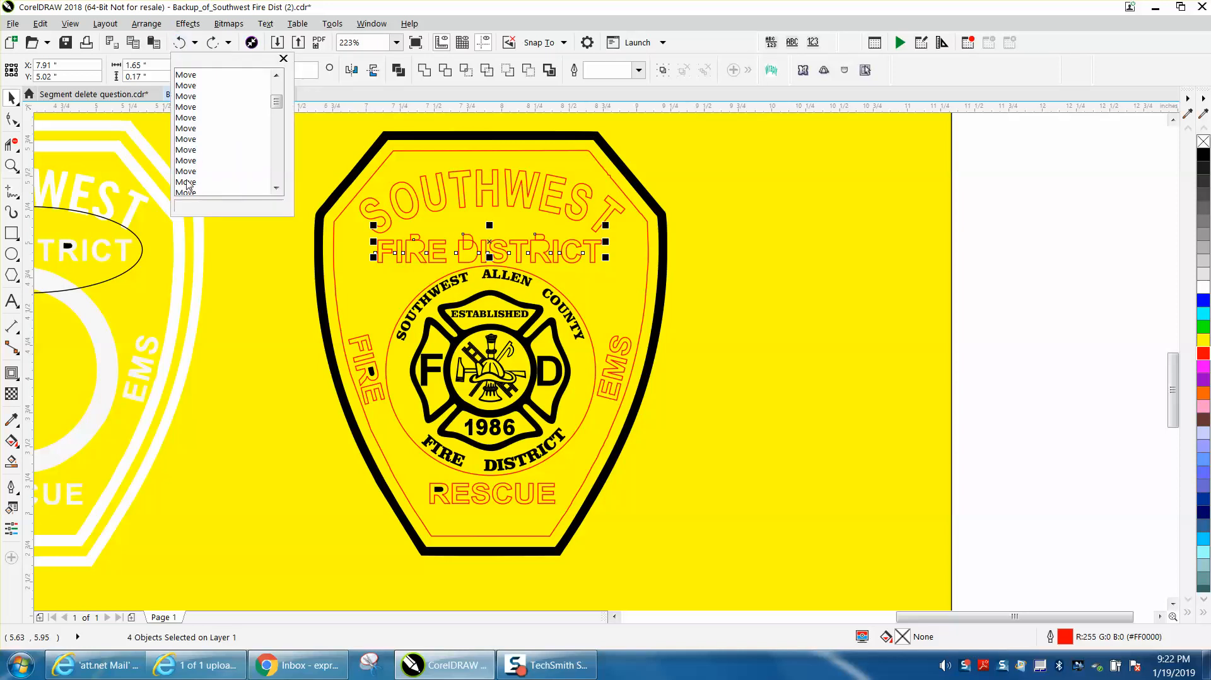
scroll(188, 179, "down", 4)
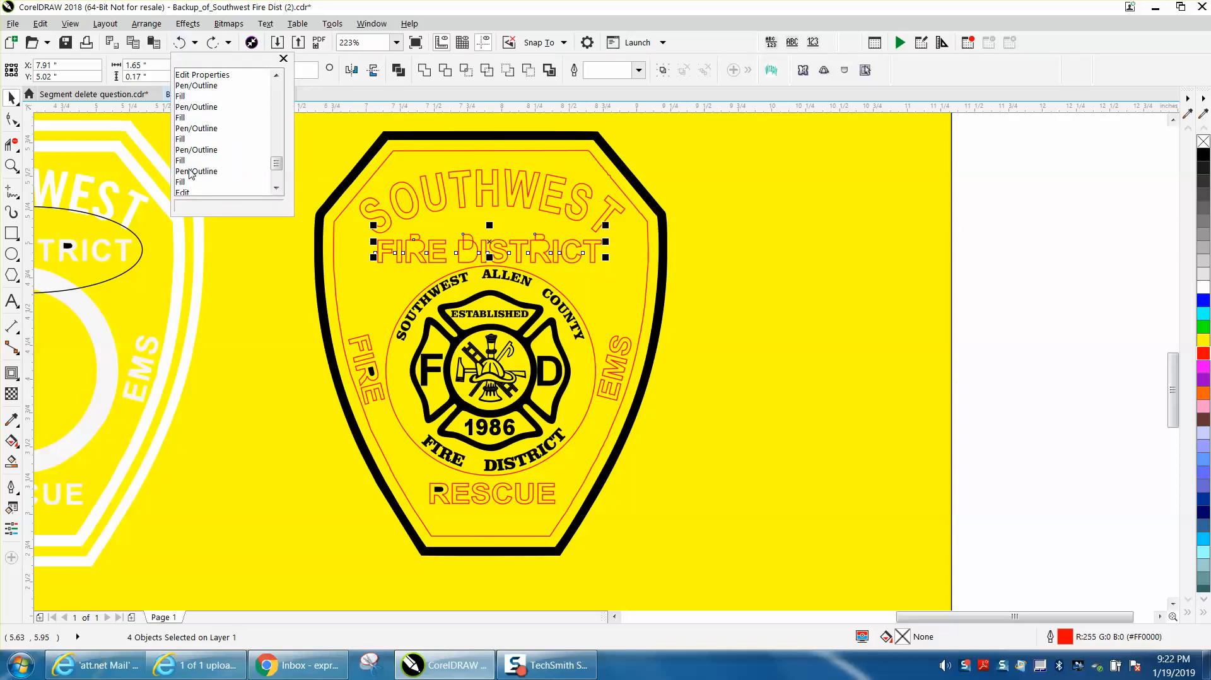
left_click(202, 161)
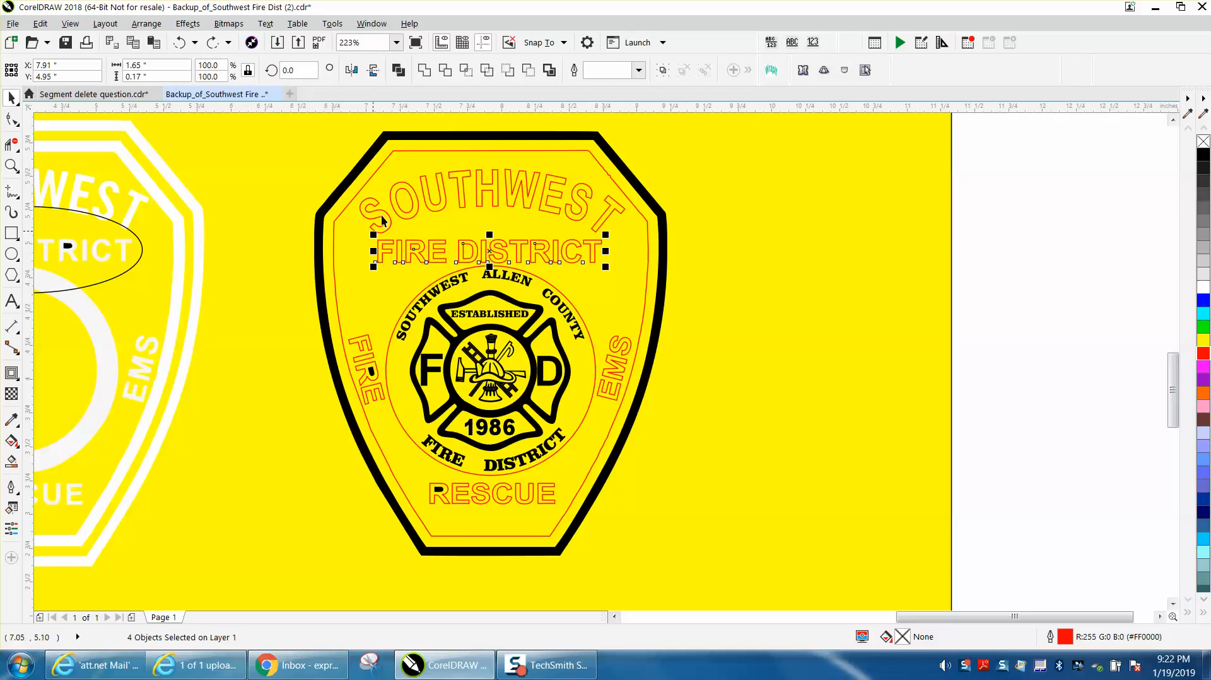
Step: Set the nudge distance to 3 inches and nudge the FIRE DISTRICT letter-hole outlines once to the right, outside the badge
left_click(270, 222)
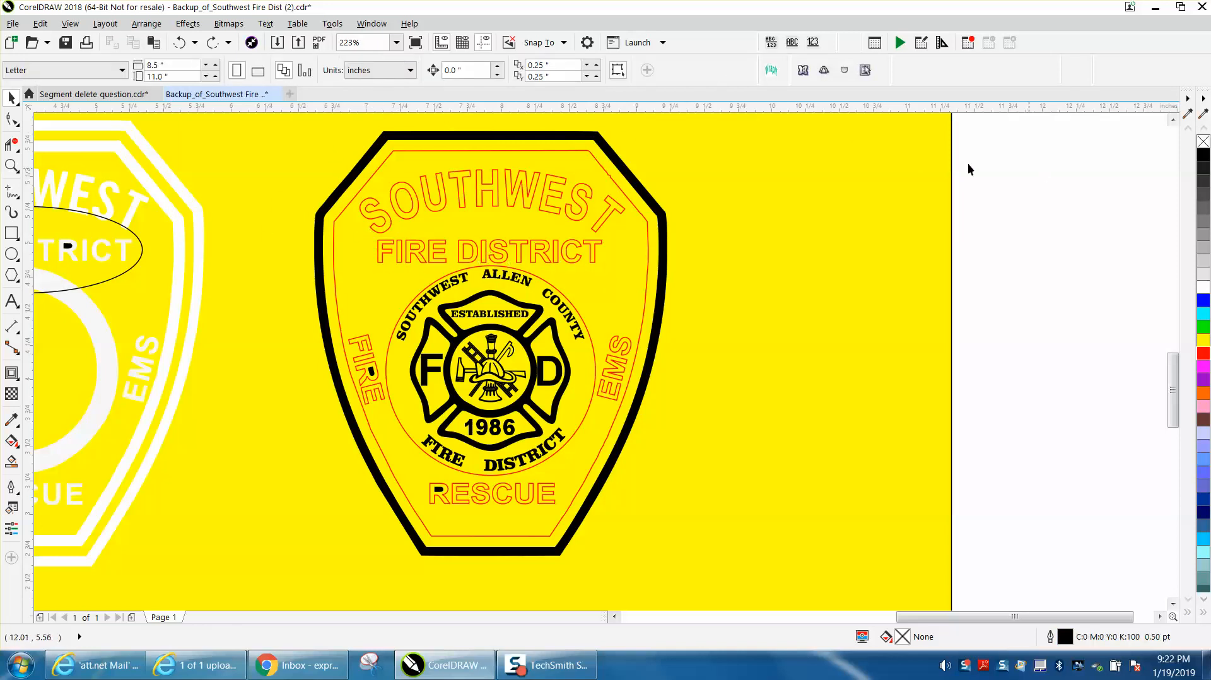
left_click_drag(464, 71, 412, 82)
type("3")
key("Return")
left_click_drag(673, 260, 339, 266)
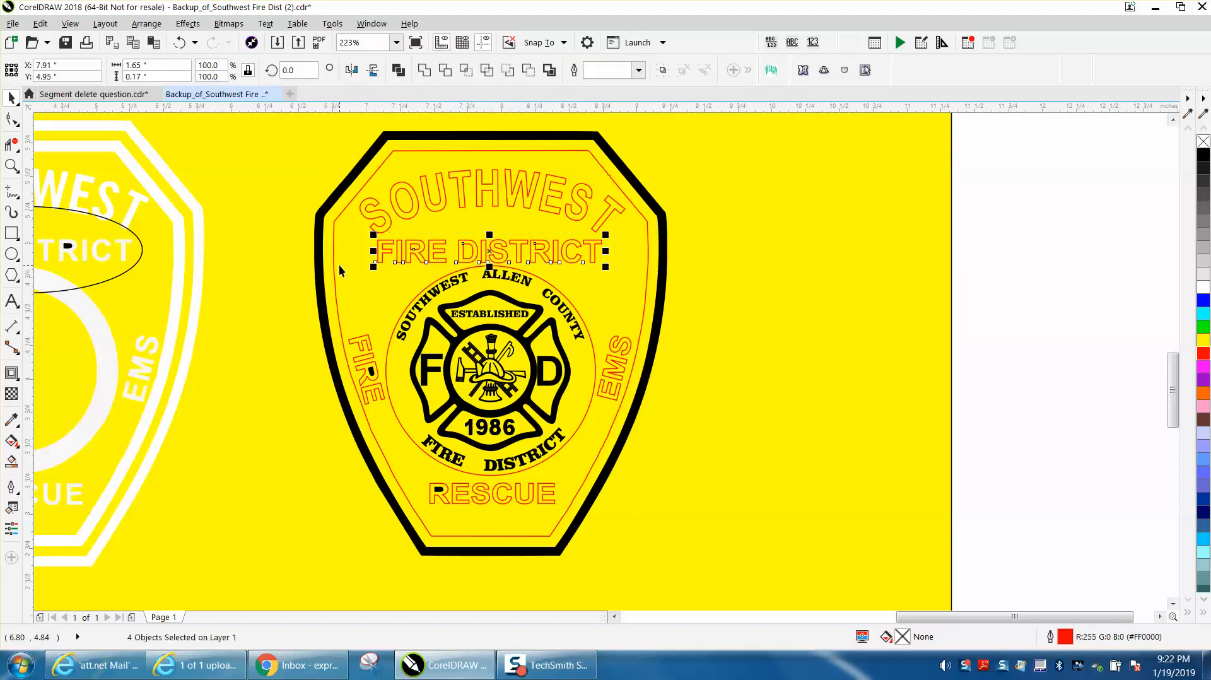
key("Right")
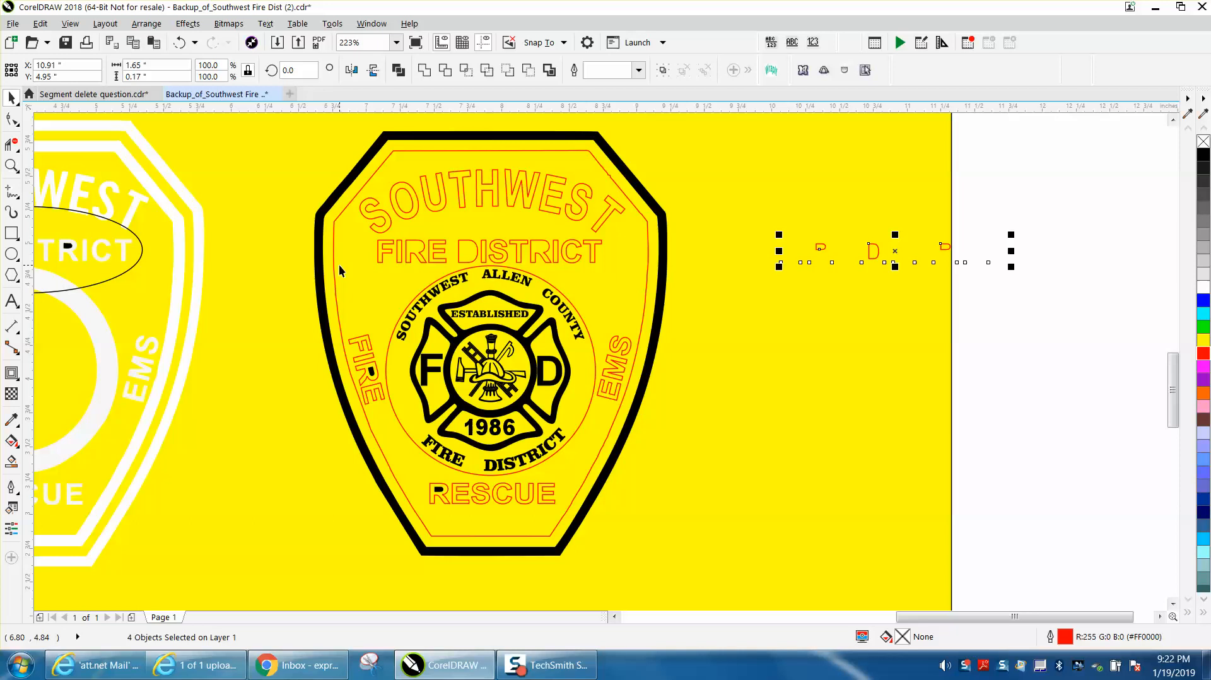
Step: Break apart the combined red curve holding the badge lettering, inner border and circle into separate objects
left_click(595, 256)
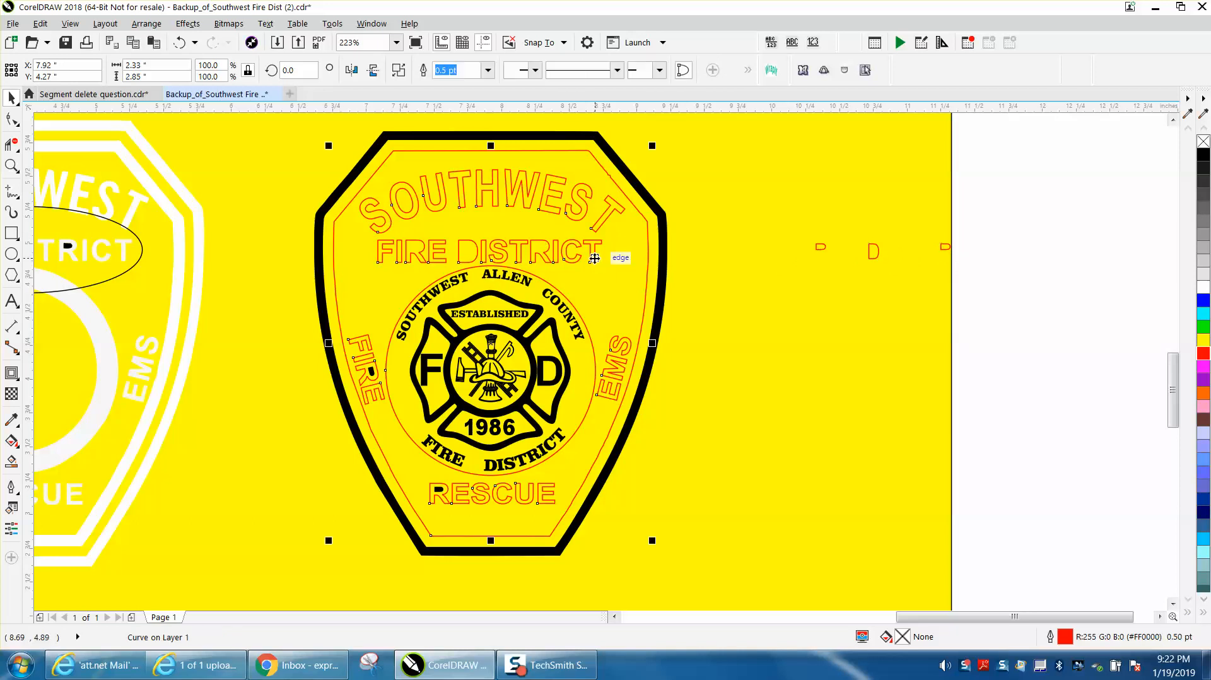
left_click(591, 258)
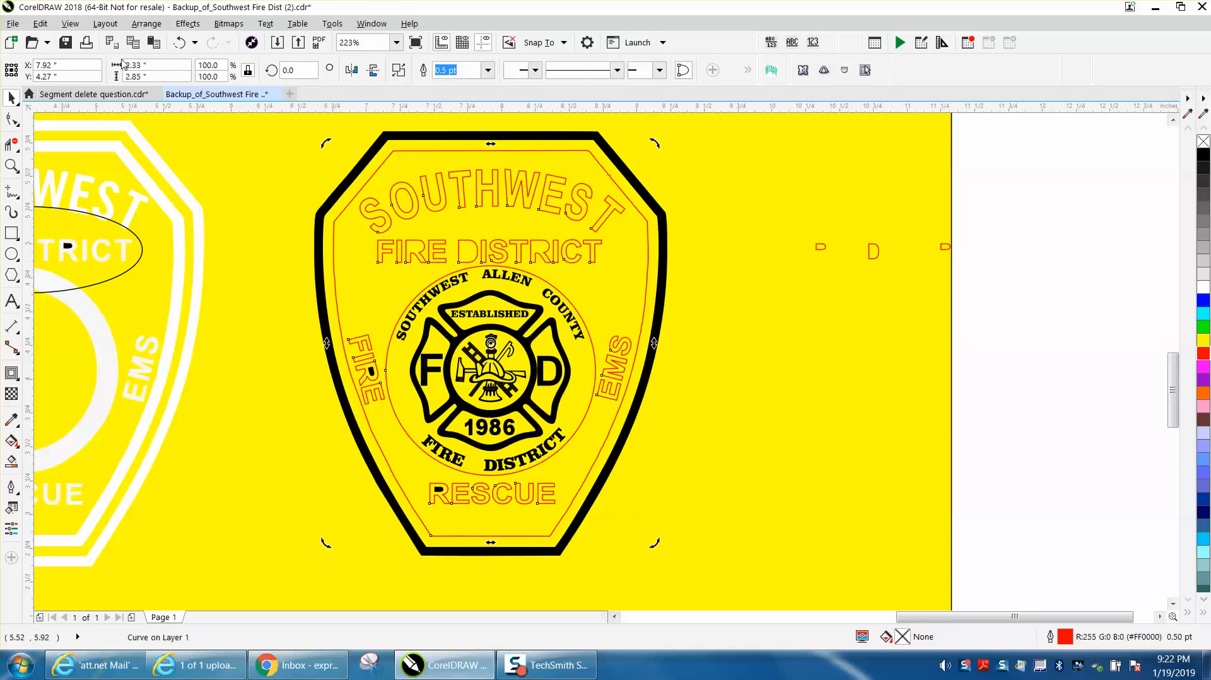
left_click(144, 24)
left_click(189, 281)
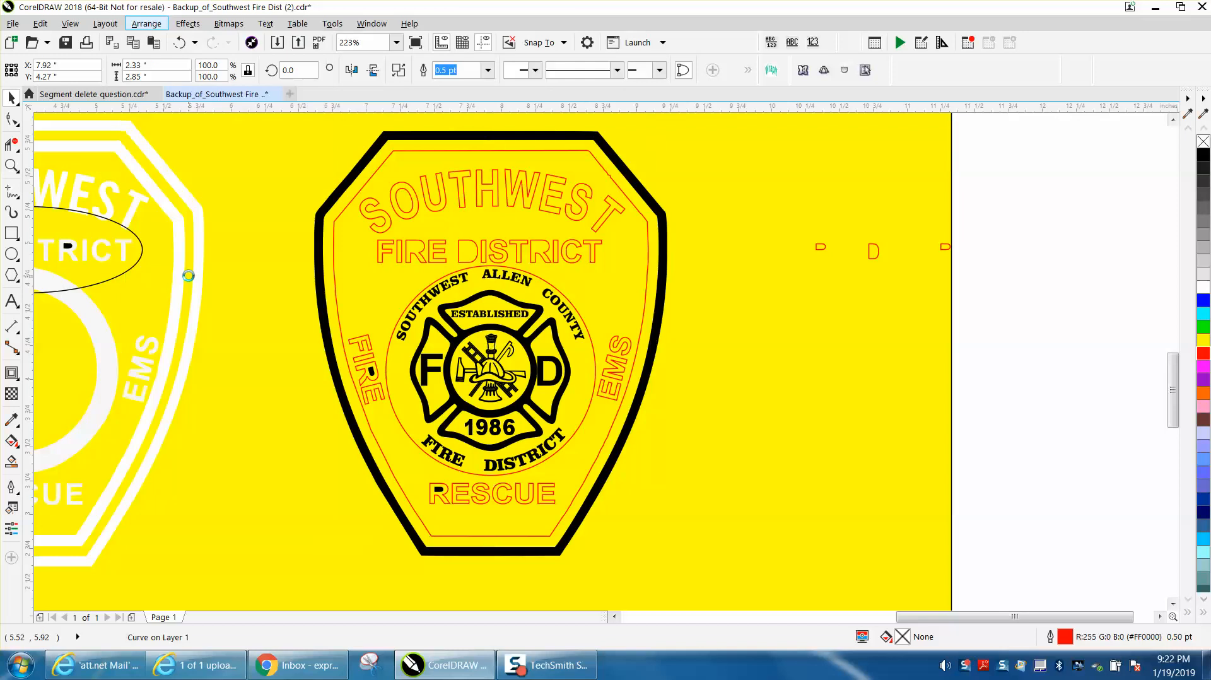
Step: Move the separated FIRE DISTRICT letter outlines 3 inches to the right, onto their hole outlines outside the badge
left_click_drag(294, 234, 619, 267)
key("shift+Right")
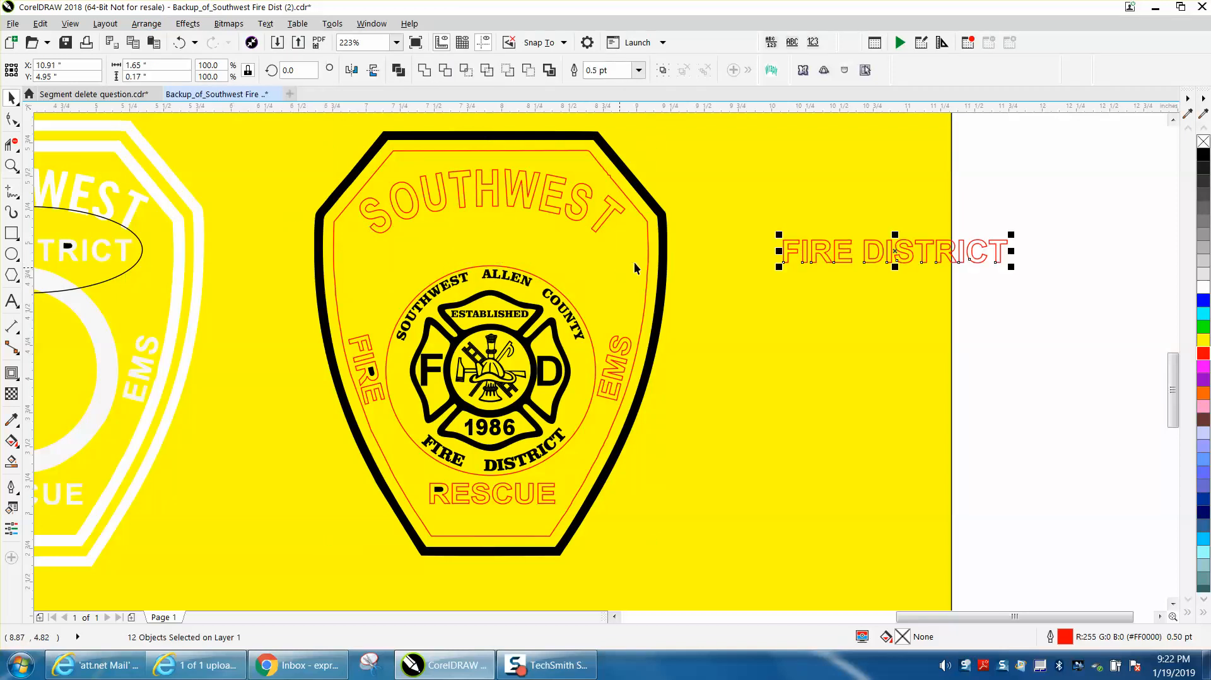
Step: Group the FIRE DISTRICT letter outlines with their hole outlines and nudge the group 3 inches left, back into the badge
left_click_drag(1057, 205, 1010, 289)
left_click_drag(868, 293, 757, 299)
left_click(146, 23)
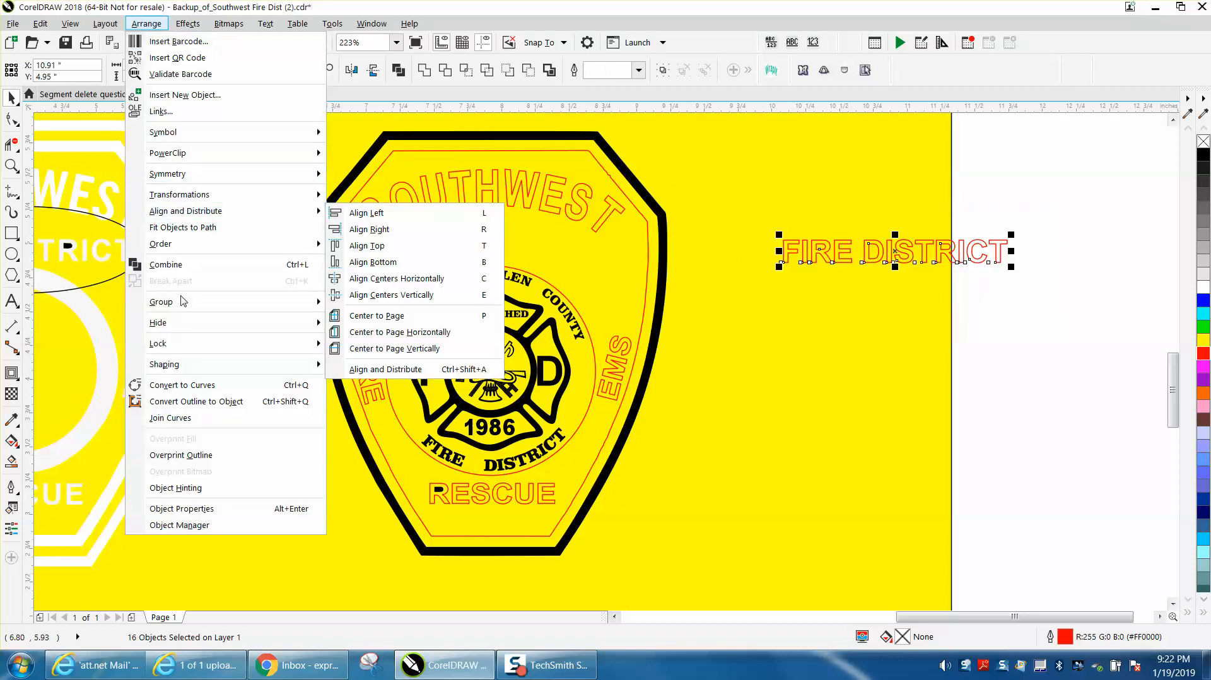
mouse_move(183, 300)
left_click(366, 304)
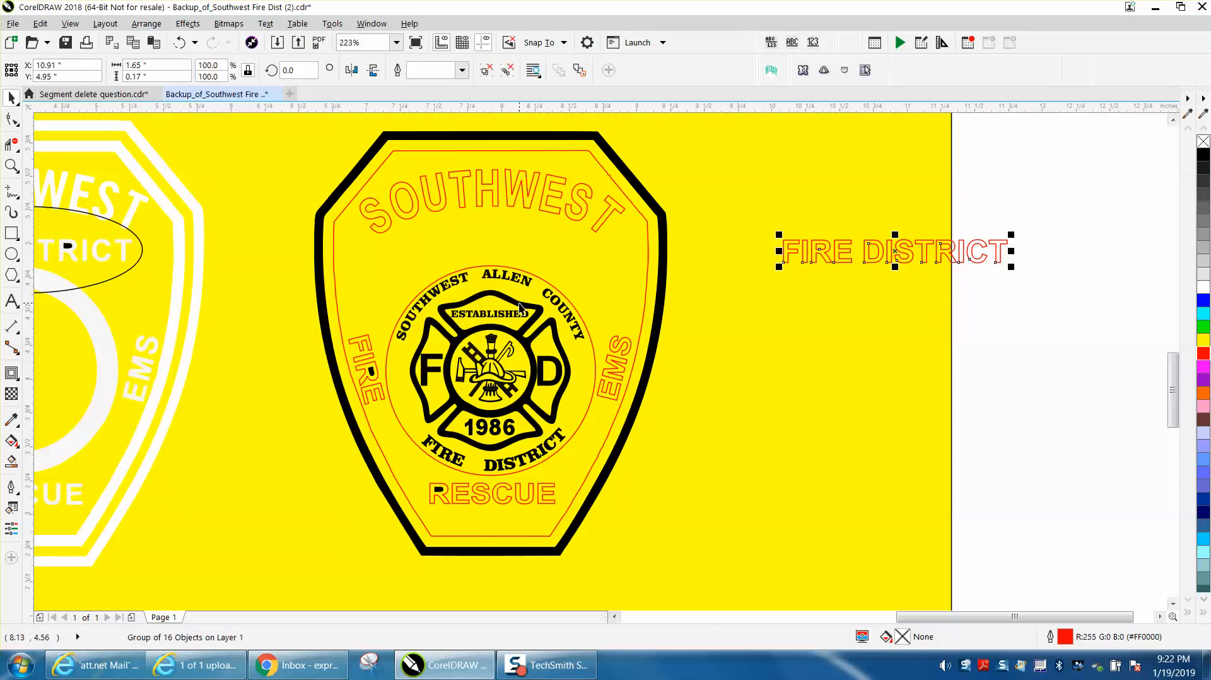
key("Left")
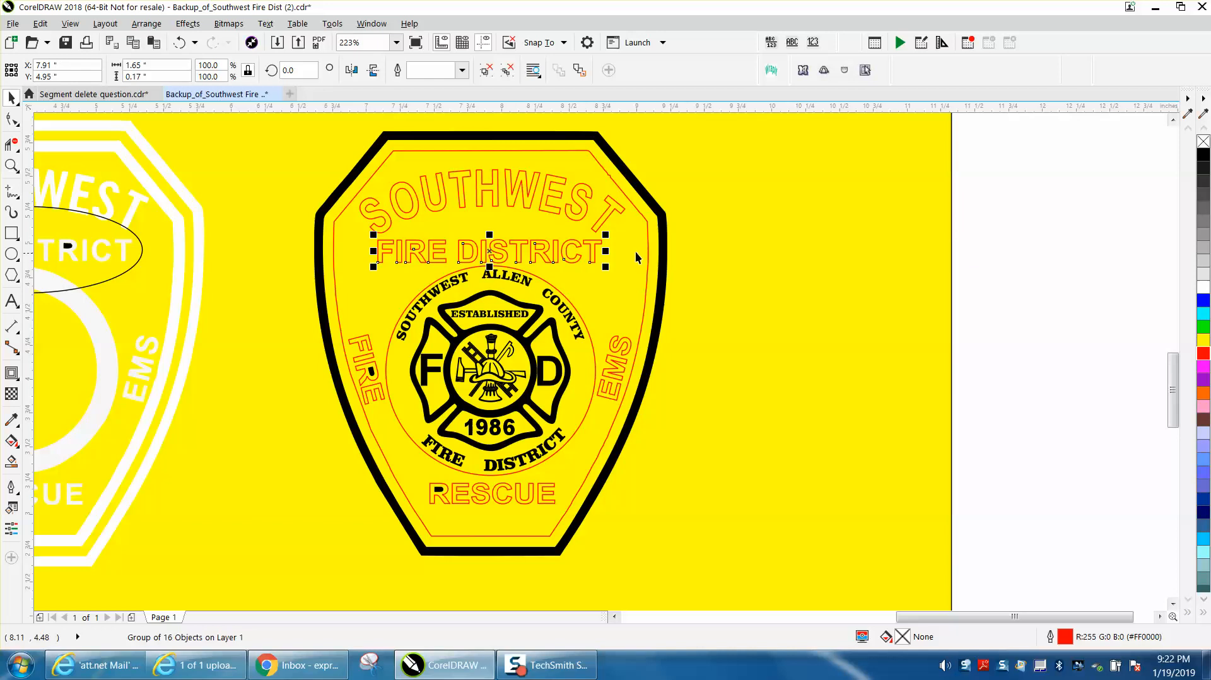
Step: Reduce the nudge distance to a tiny fraction of an inch and nudge the FIRE DISTRICT group up by about 0.02 inches
left_click(988, 133)
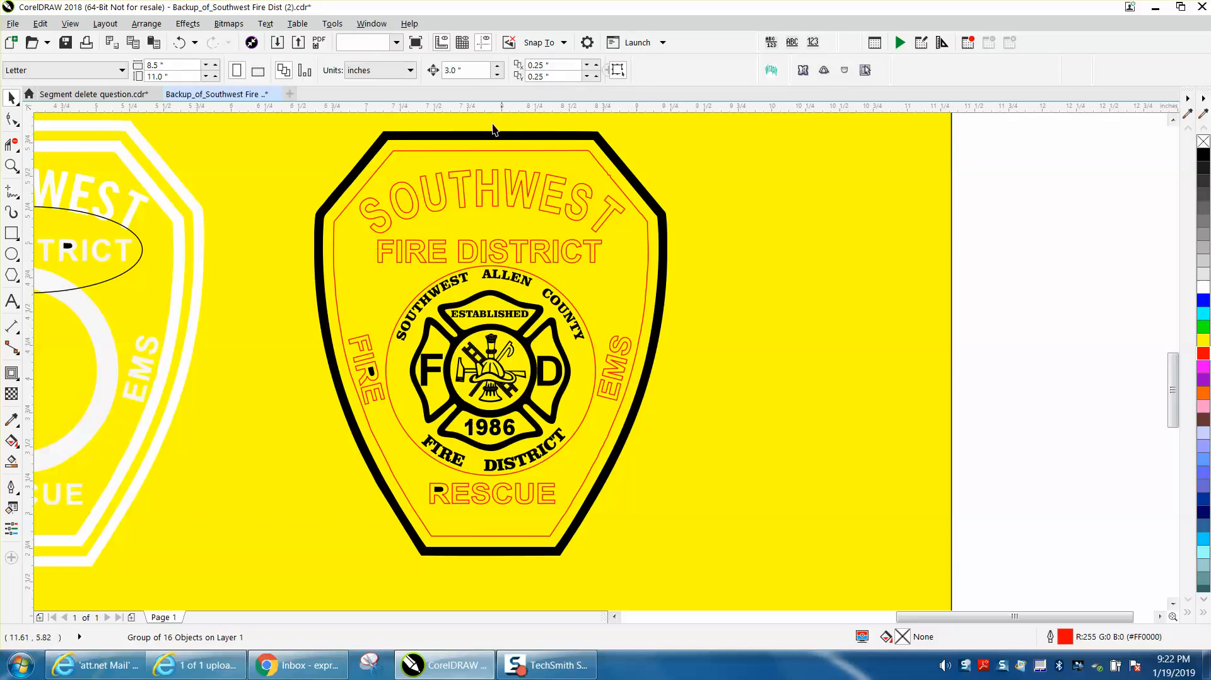
left_click_drag(475, 72, 384, 75)
type(".0")
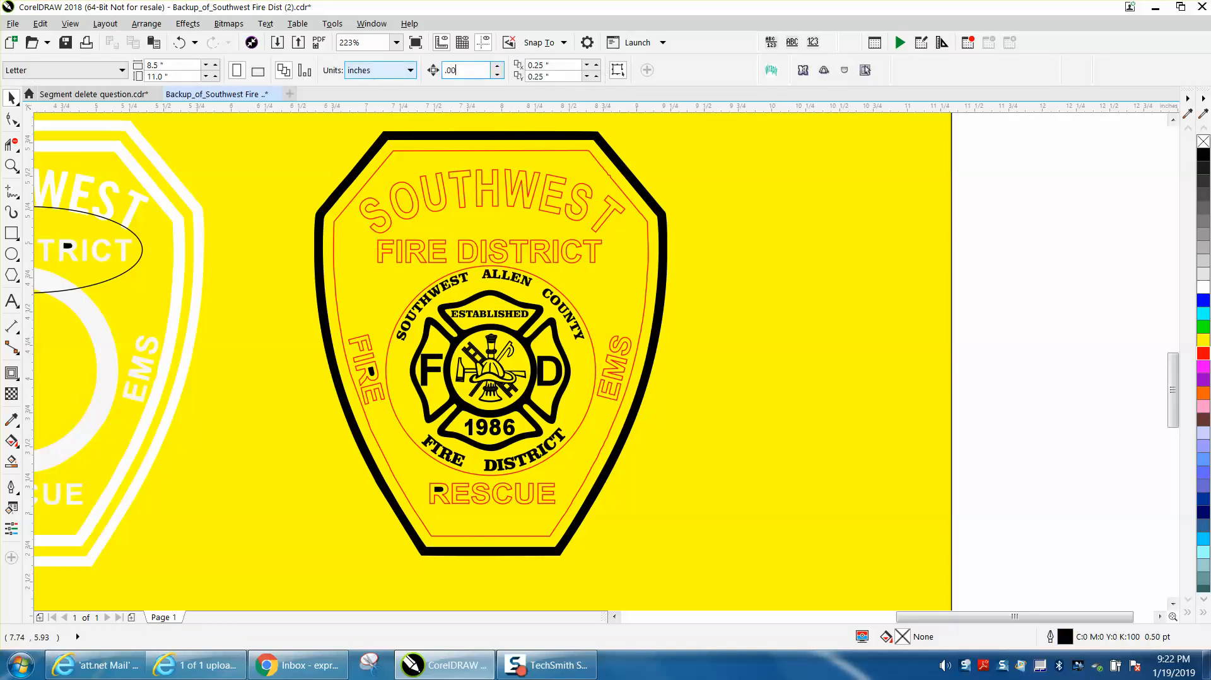
key("Return")
left_click(502, 240)
key("Up")
key("Up")
key("Up")
key("Up")
key("Up")
key("Up")
key("Up")
key("Up")
key("Up")
key("Up")
key("Up")
key("Up")
key("Up")
key("Up")
key("Up")
key("Up")
key("Up")
key("Up")
key("Up")
key("Up")
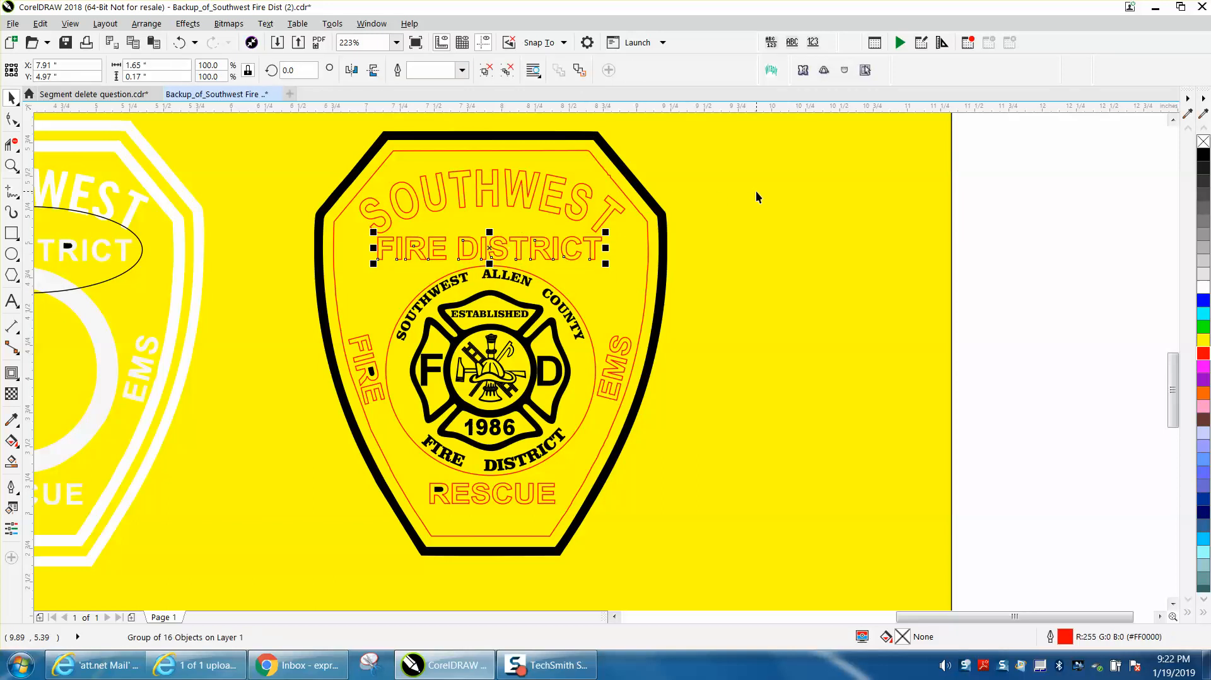
Step: Select all the SOUTHWEST letter outlines and nudge them slightly upward
left_click(515, 190)
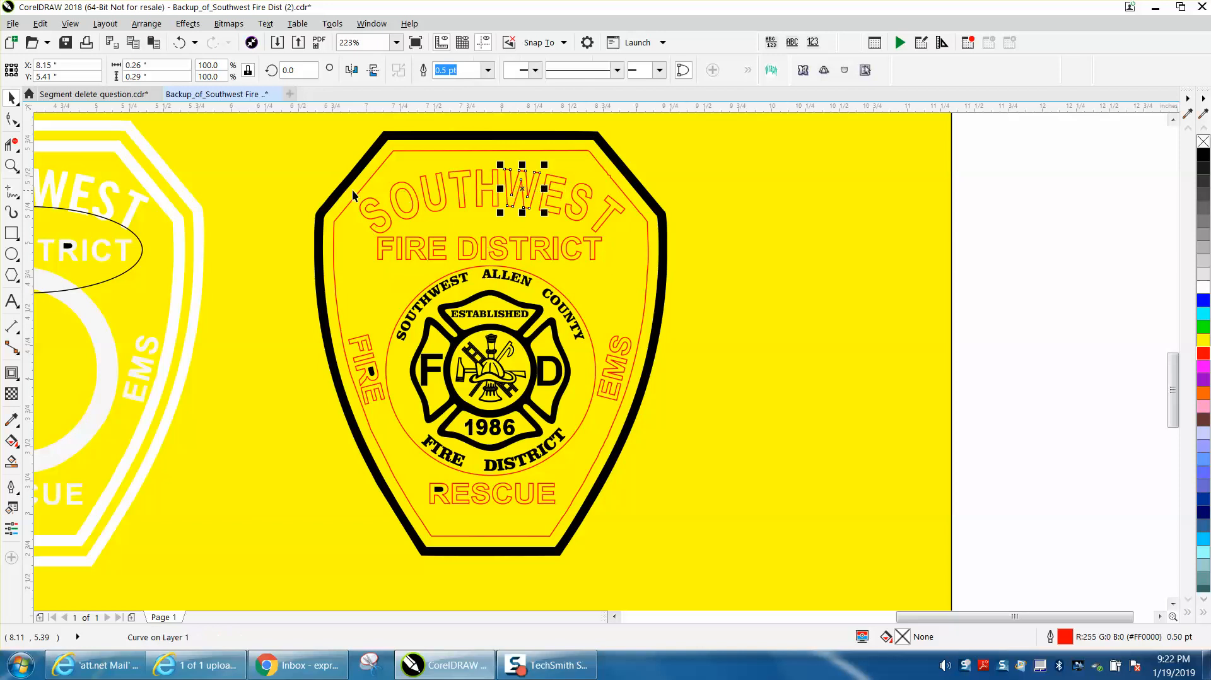
left_click_drag(303, 161, 637, 243)
key("Up")
key("Up")
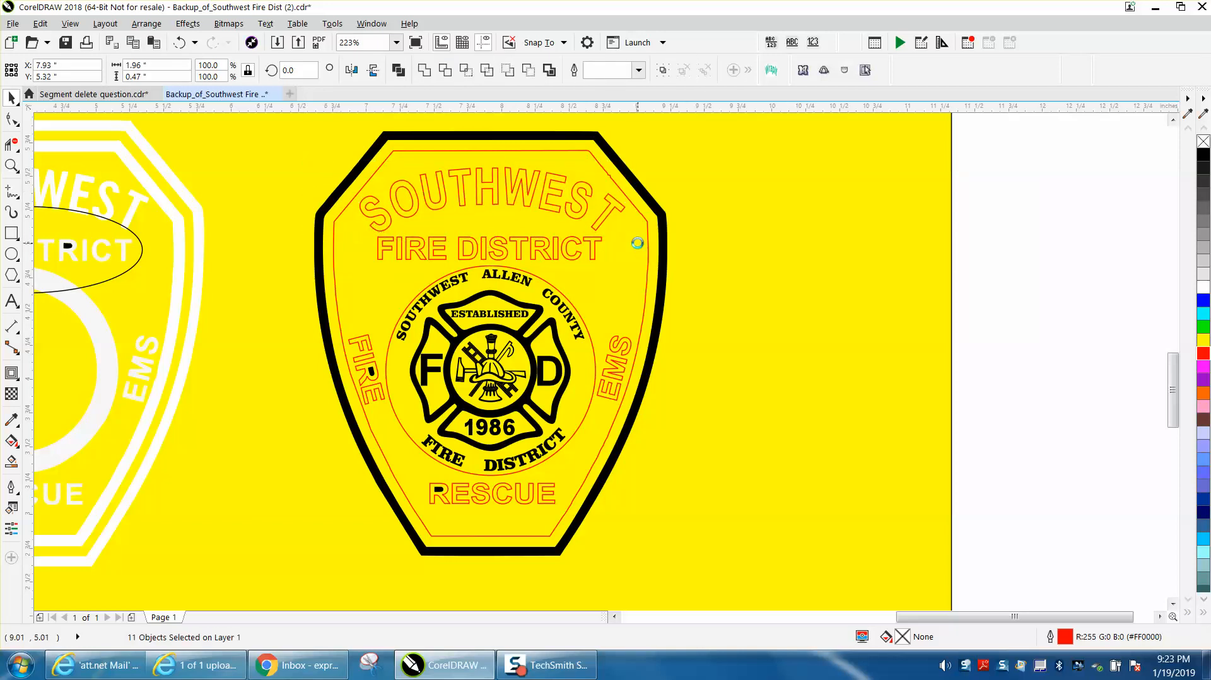
left_click(989, 241)
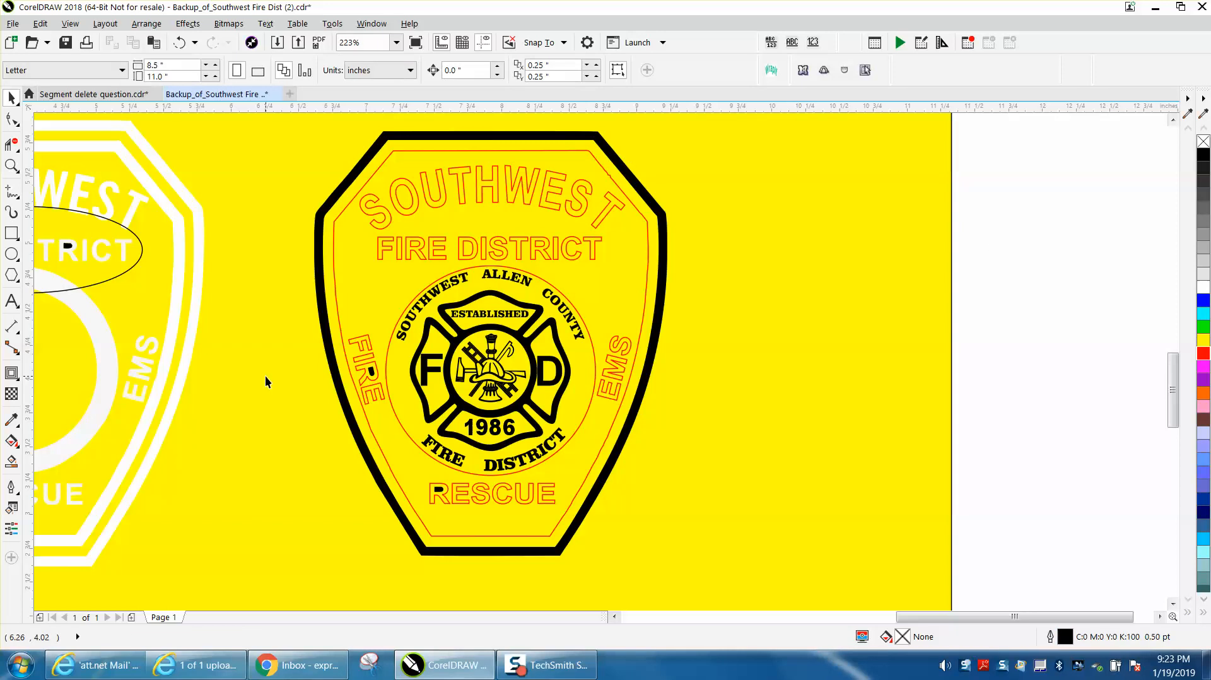
Step: Smart Fill the badge field in black, along with the holes of the O in SOUTHWEST and the D and both Rs in FIRE DISTRICT
left_click(12, 461)
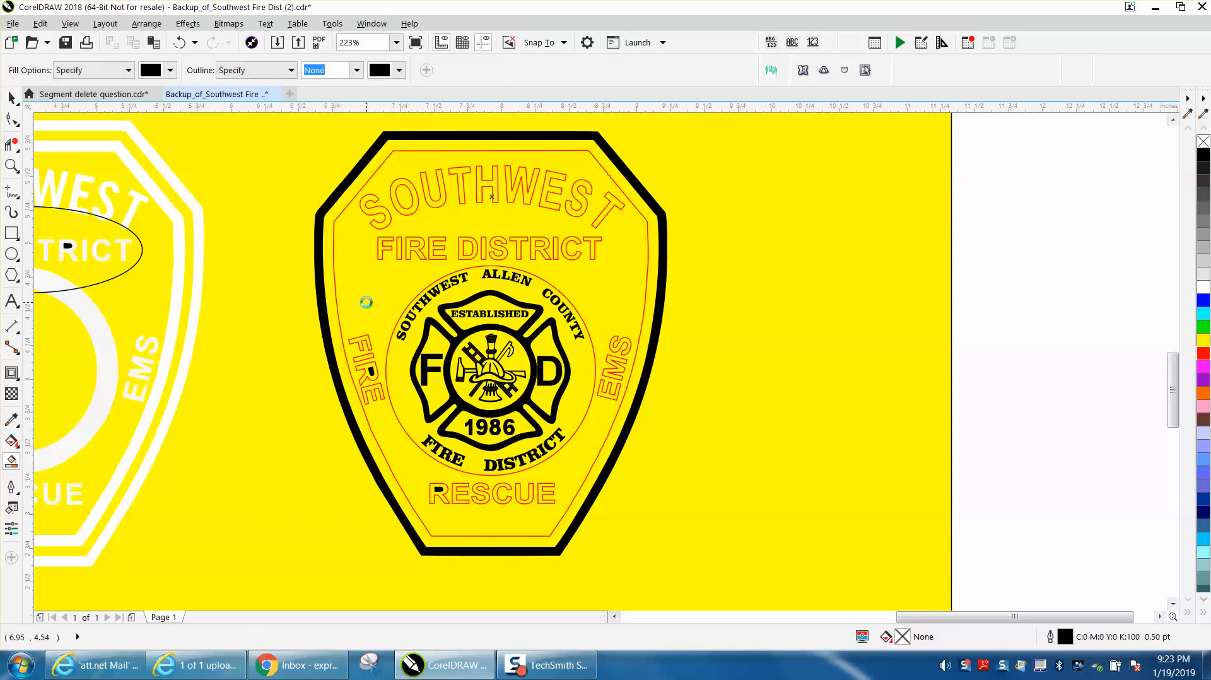
left_click(365, 302)
left_click(405, 196)
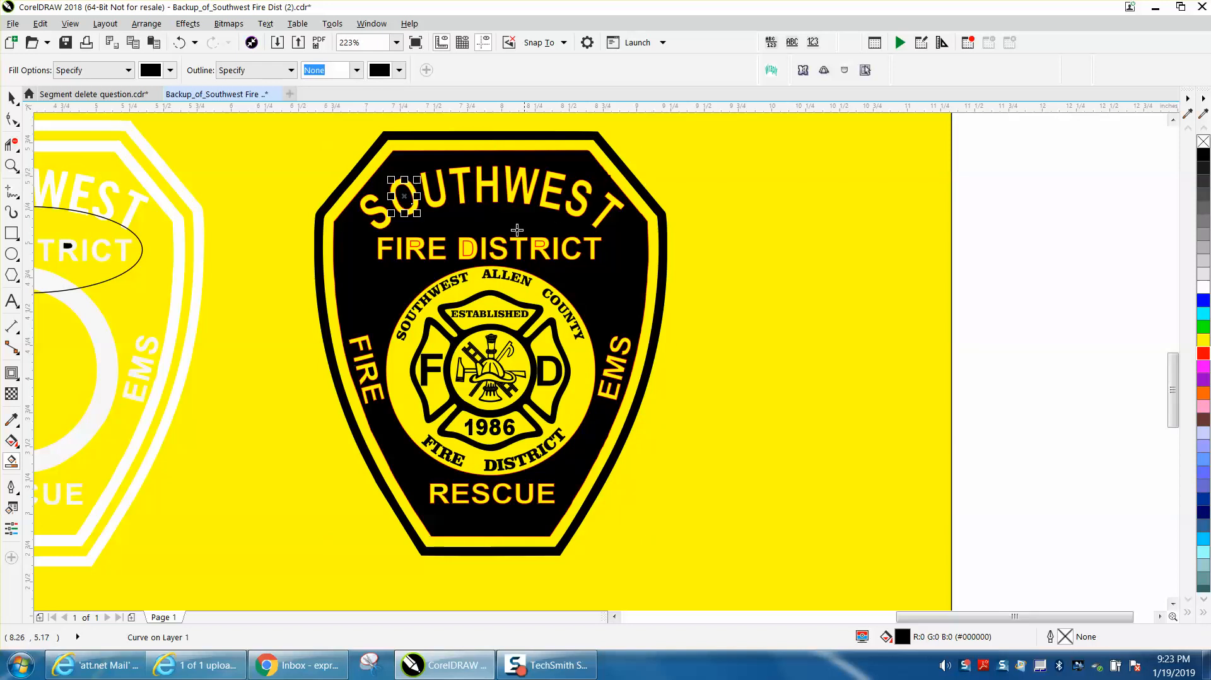
left_click(469, 248)
left_click(540, 243)
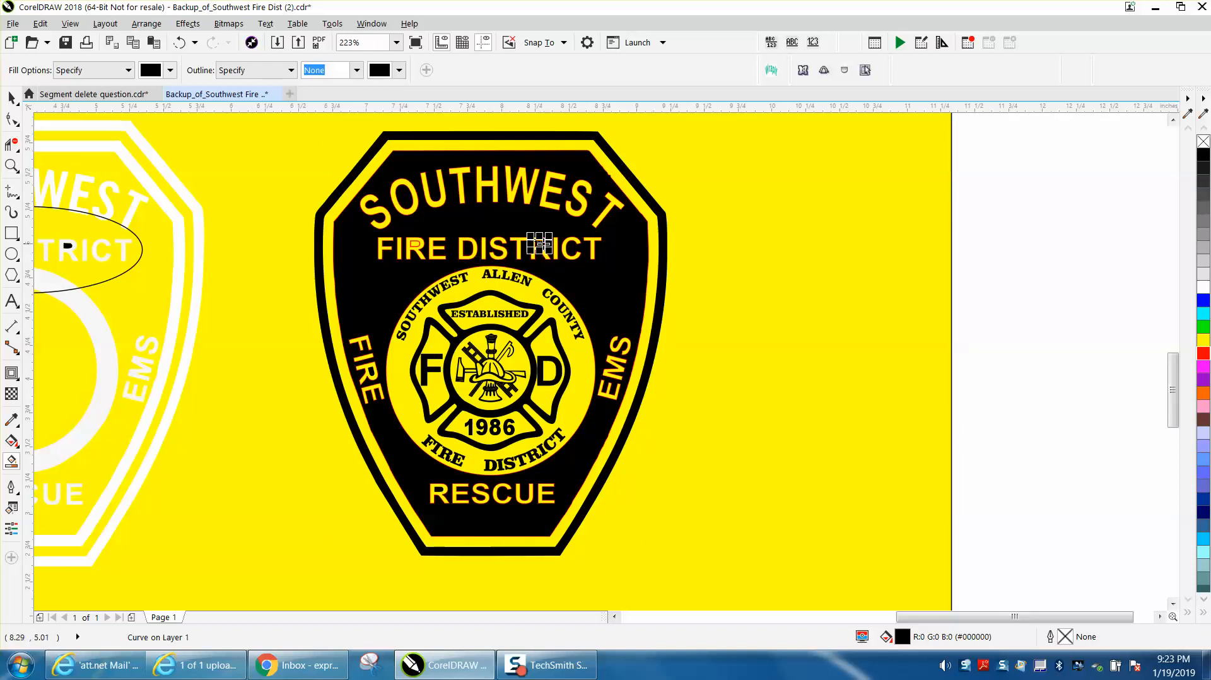
left_click(414, 241)
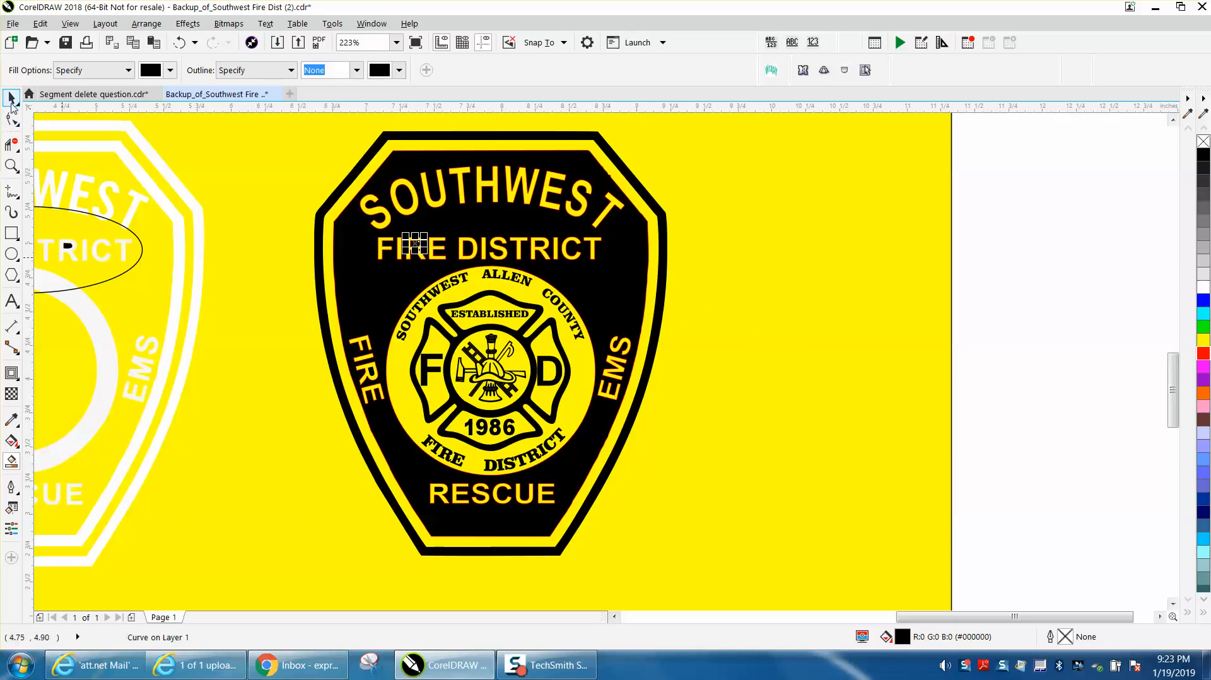
Step: Select the entire black badge and remove the outline from all its objects
key("space")
scroll(971, 202, "down", 3)
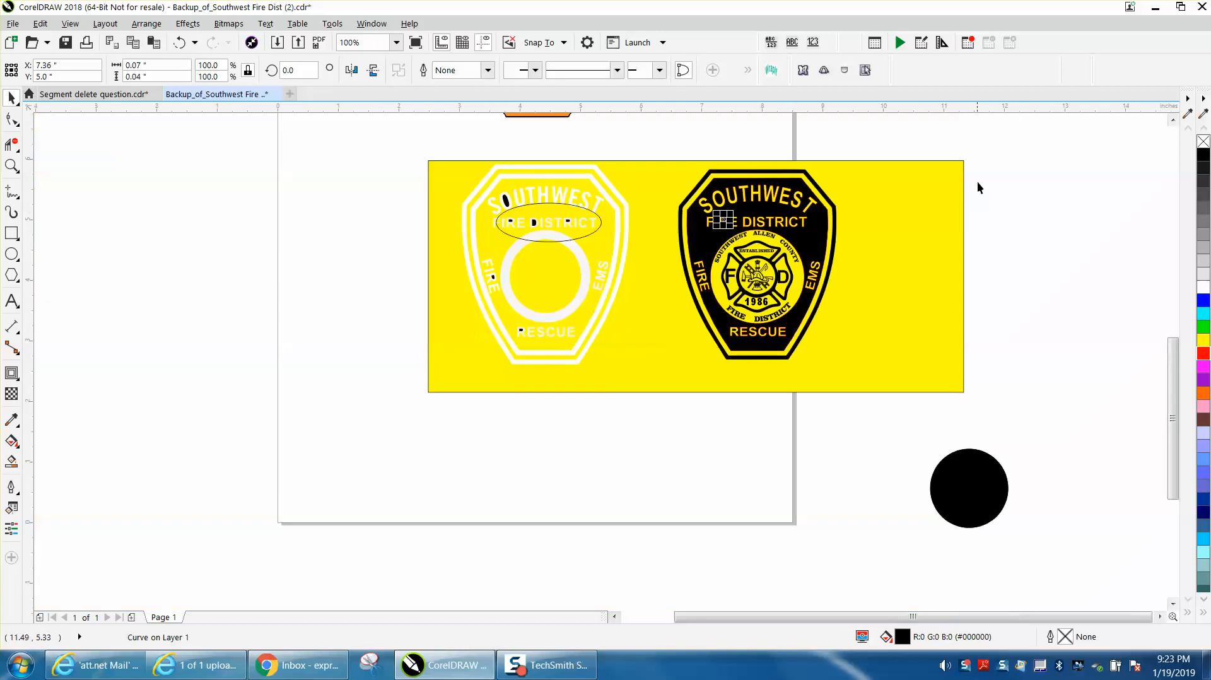
left_click_drag(651, 148, 907, 390)
right_click(1204, 143)
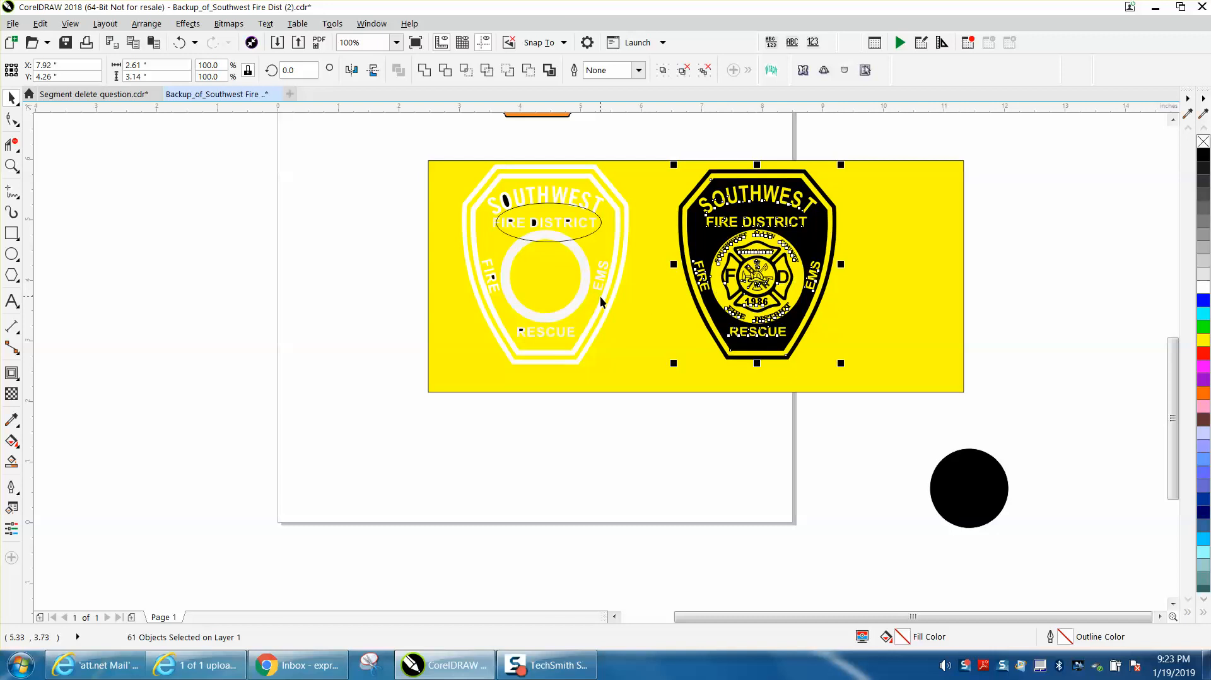
Step: Delete the white badge copy, and unlock and delete the yellow background rectangle
left_click(599, 296)
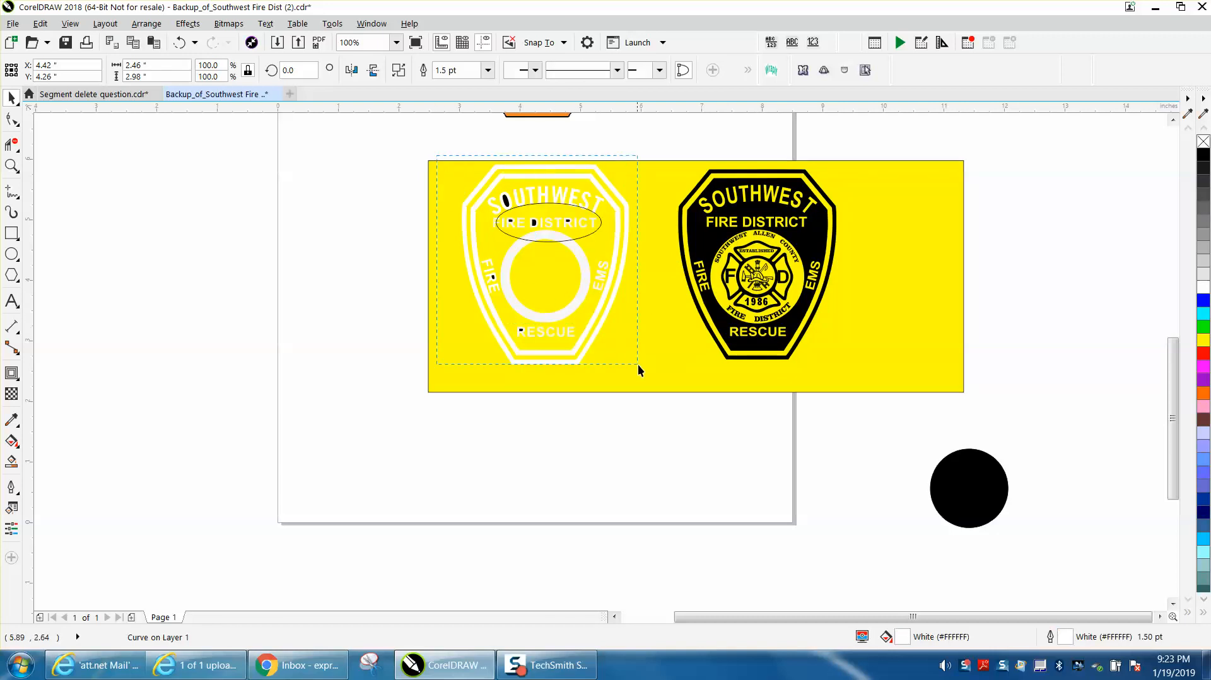
key("Delete")
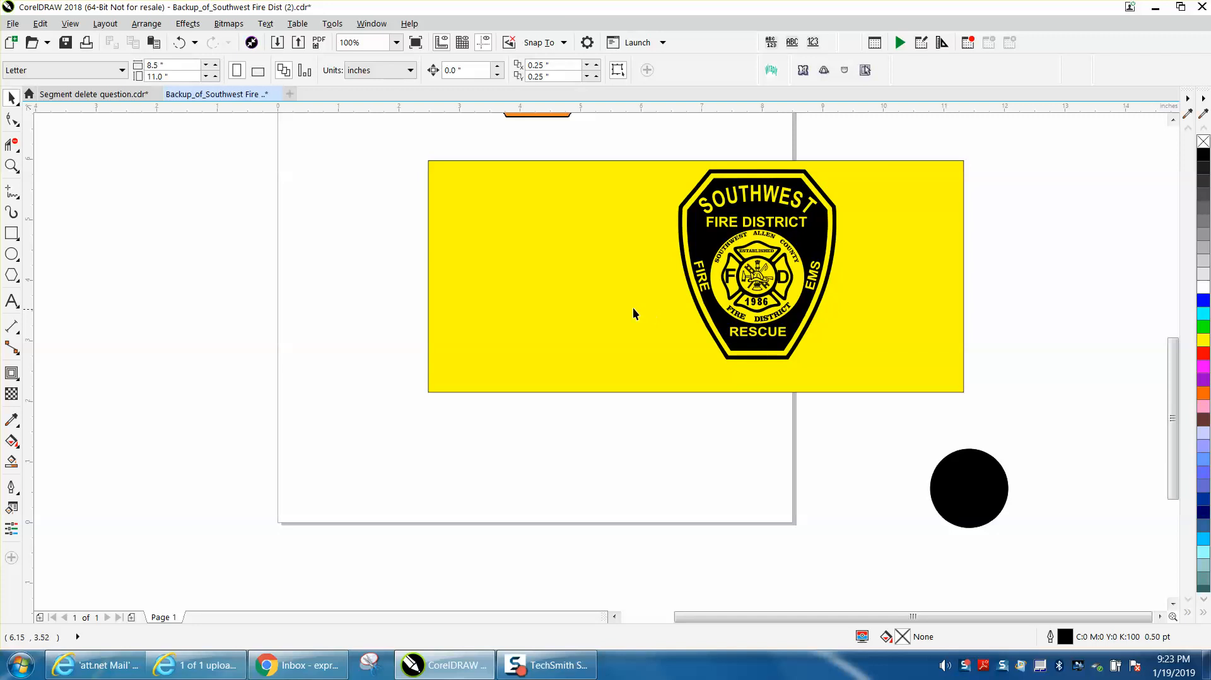
left_click(101, 25)
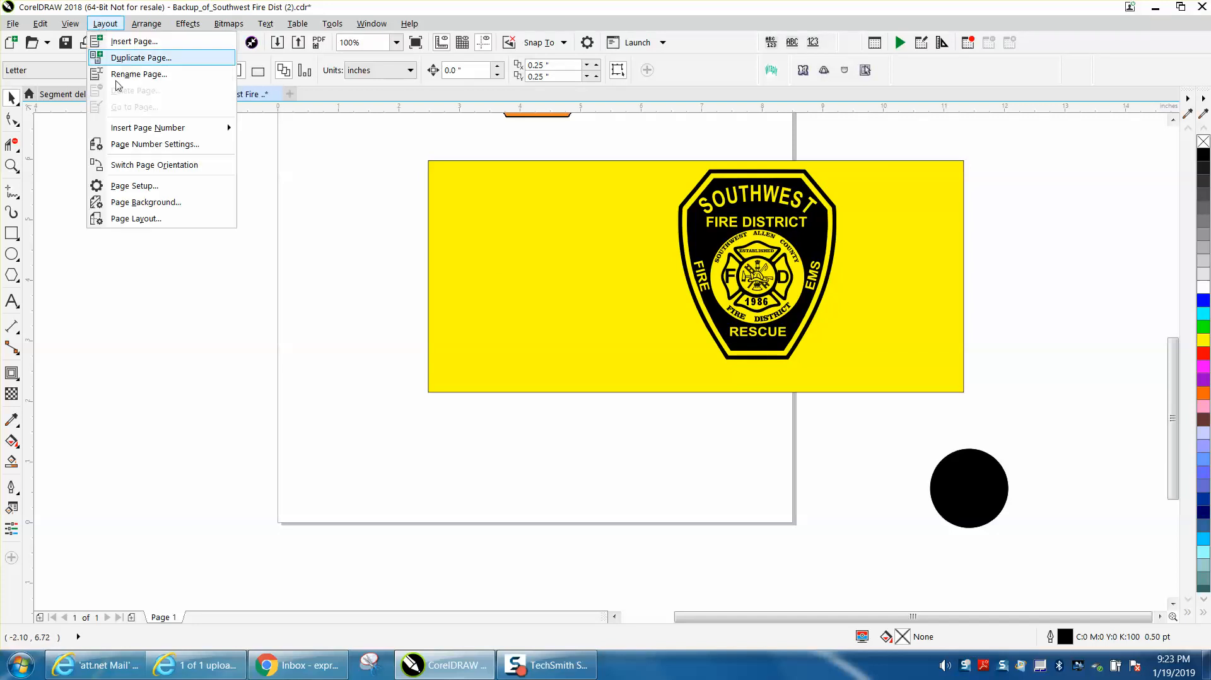
mouse_move(146, 27)
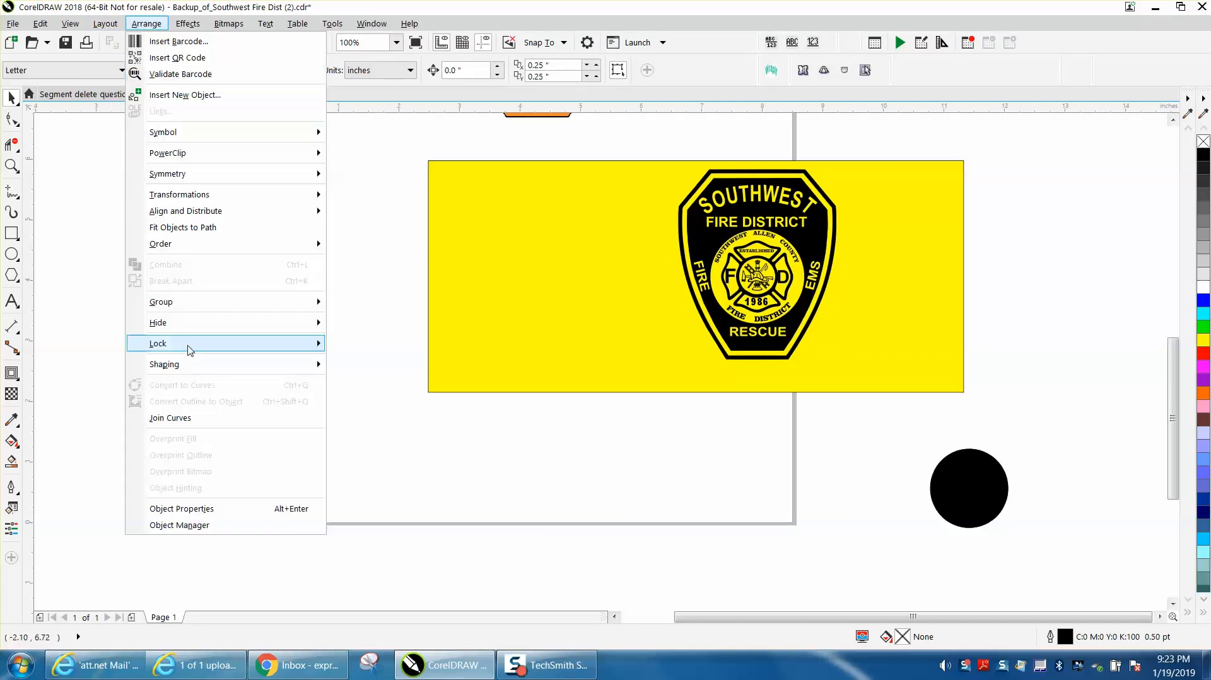
mouse_move(189, 345)
left_click(395, 377)
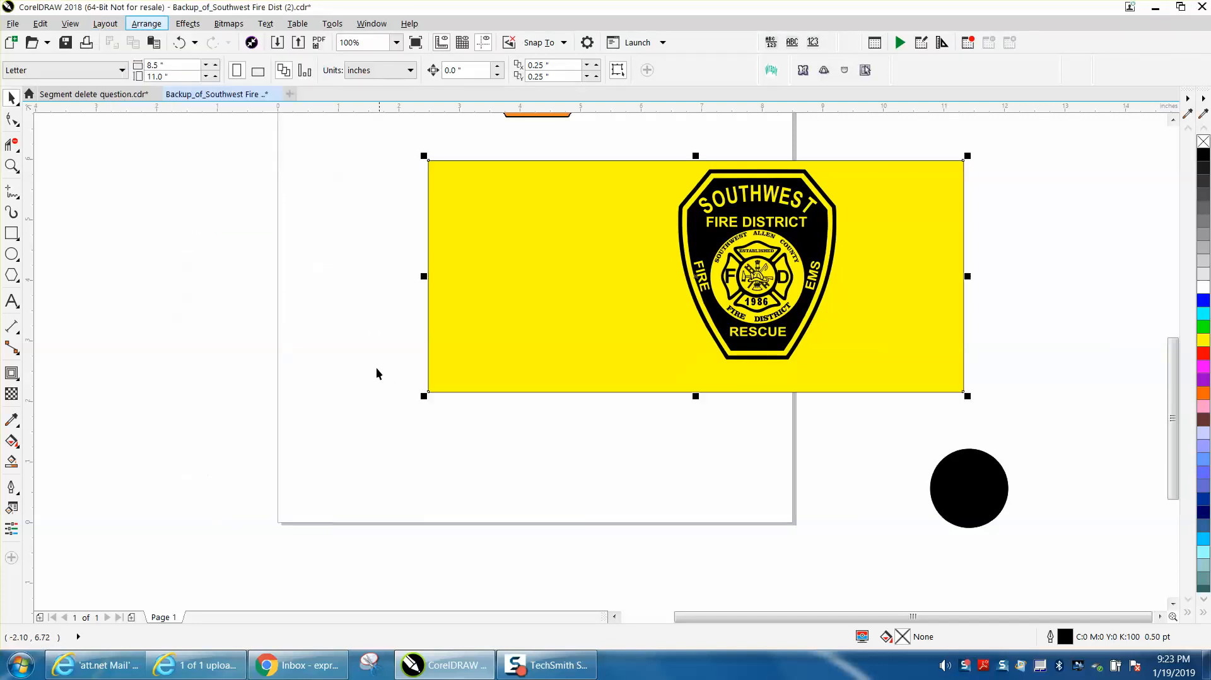
key("Delete")
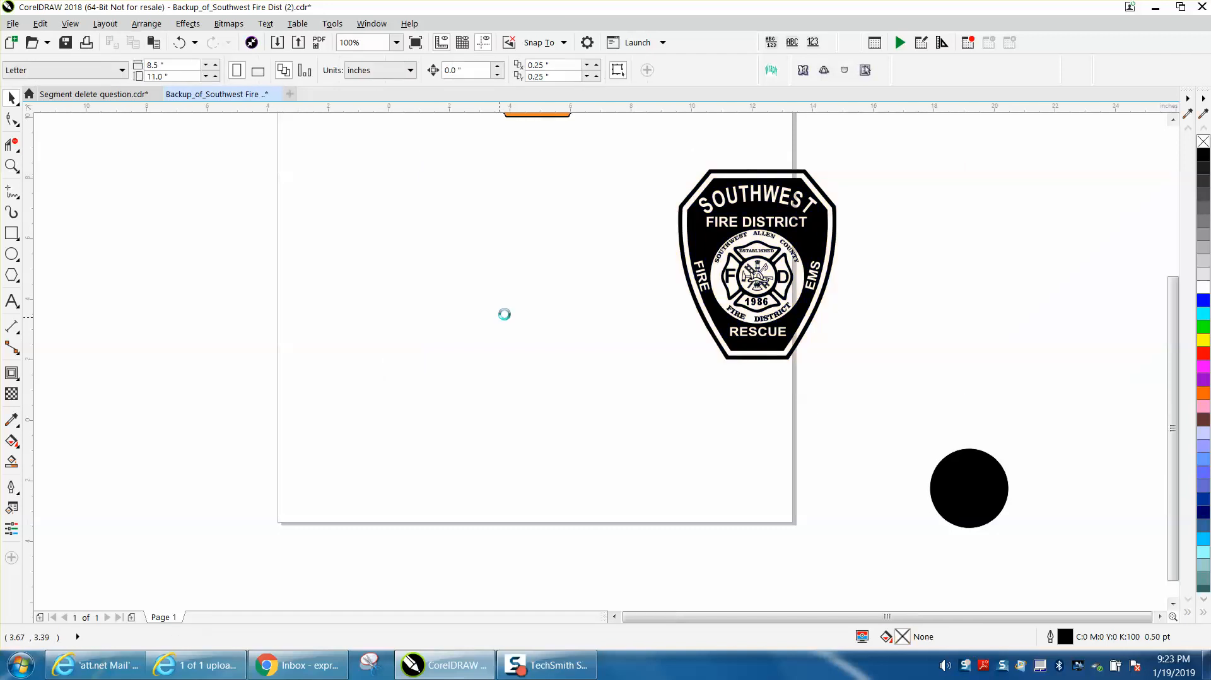
Step: Delete the leftover black circle outside the page
scroll(498, 316, "down", 3)
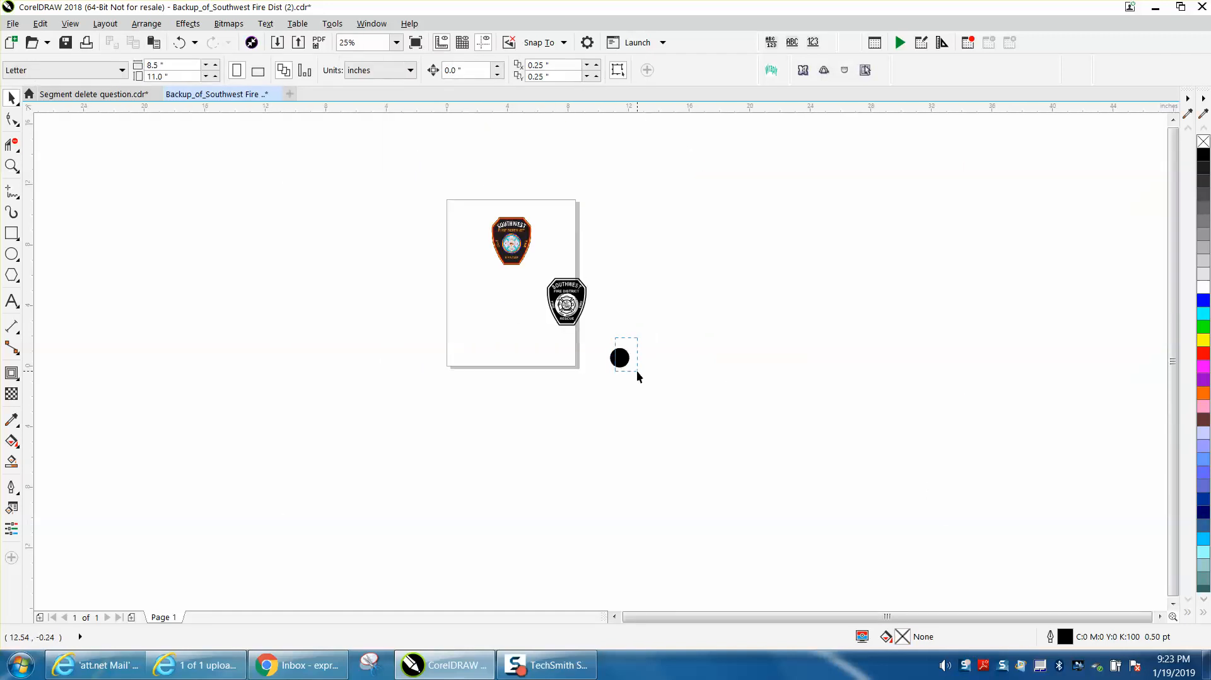
left_click(619, 357)
key("Delete")
Step: Try to move the ungrouped black badge onto the page, center it there, and shift the color badge bitmap up and right
left_click_drag(594, 311, 527, 346)
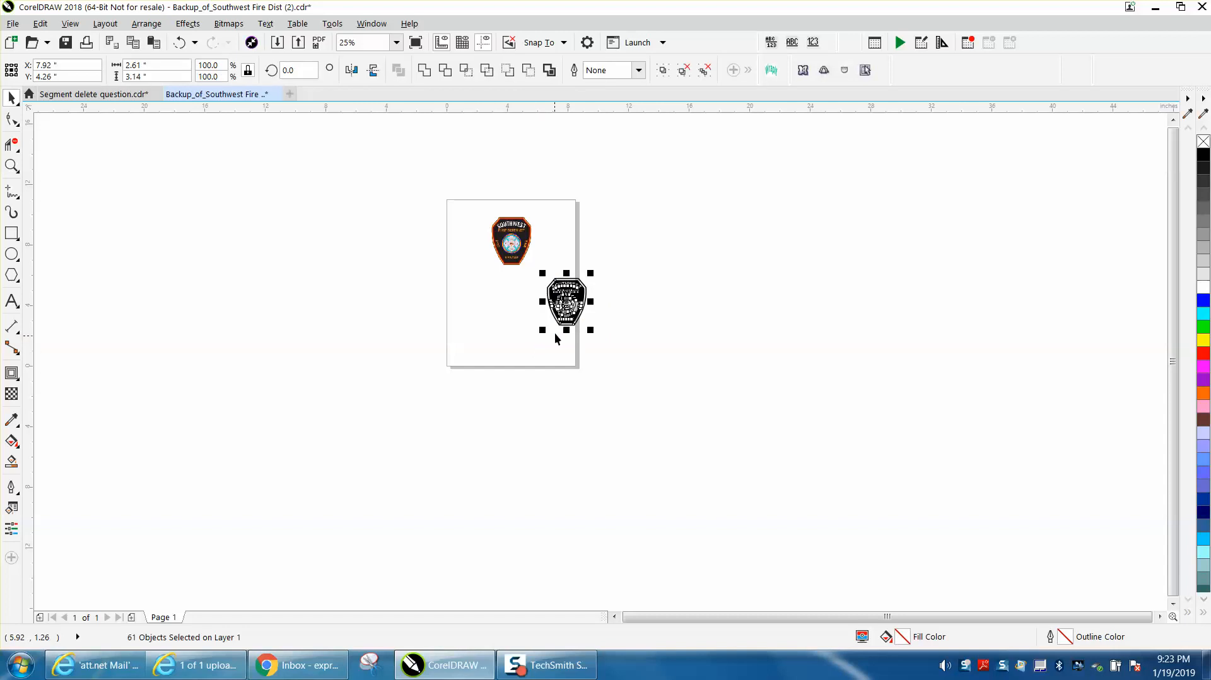
left_click_drag(569, 300, 494, 299)
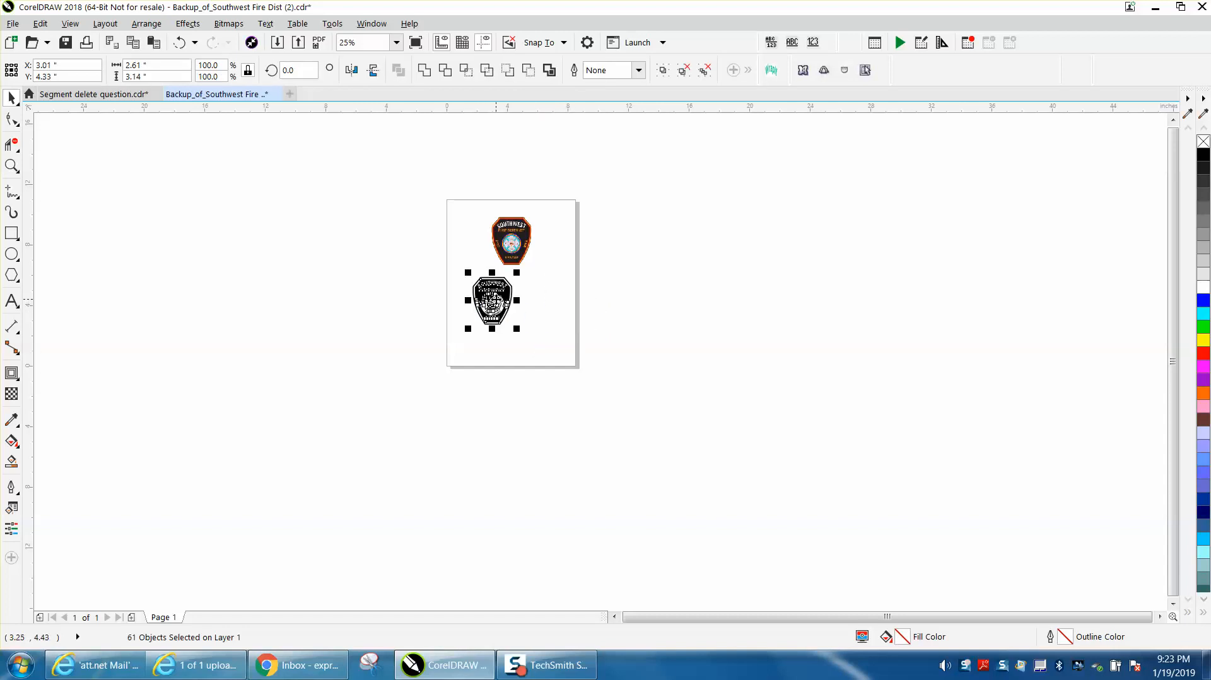
key("p")
scroll(525, 240, "up", 1)
left_click_drag(539, 252, 580, 231)
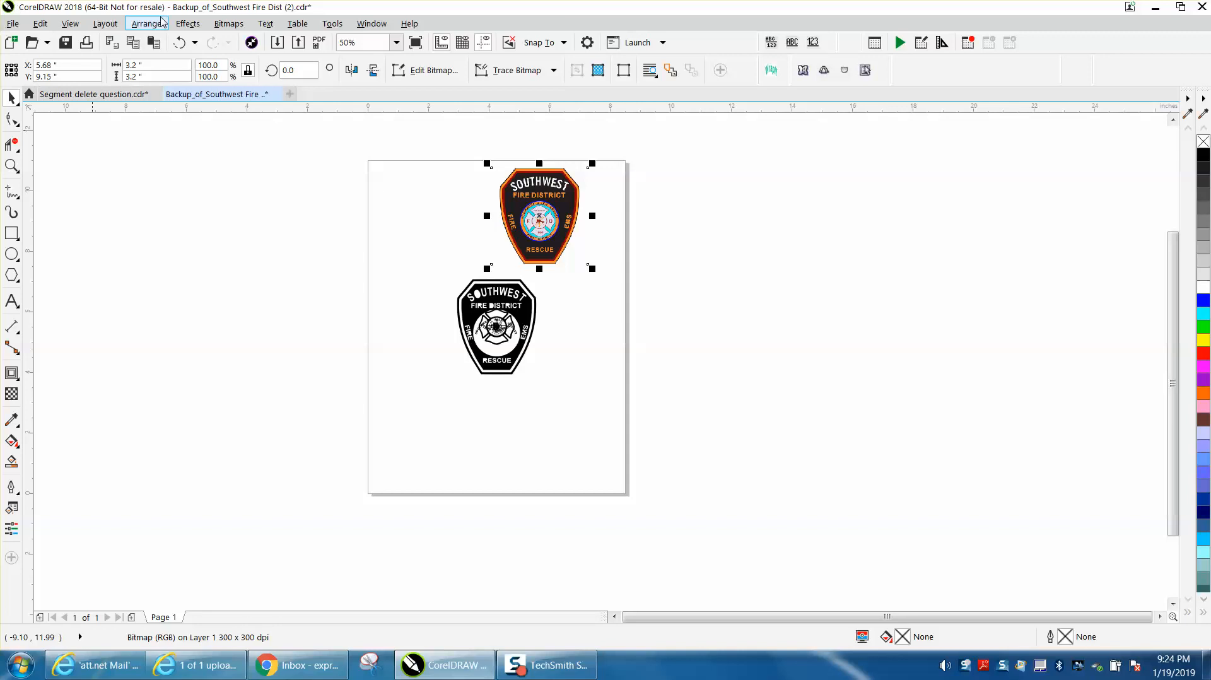
Step: Undo the bitmap move, the page centering and the black badge move
left_click(180, 43)
left_click(180, 43)
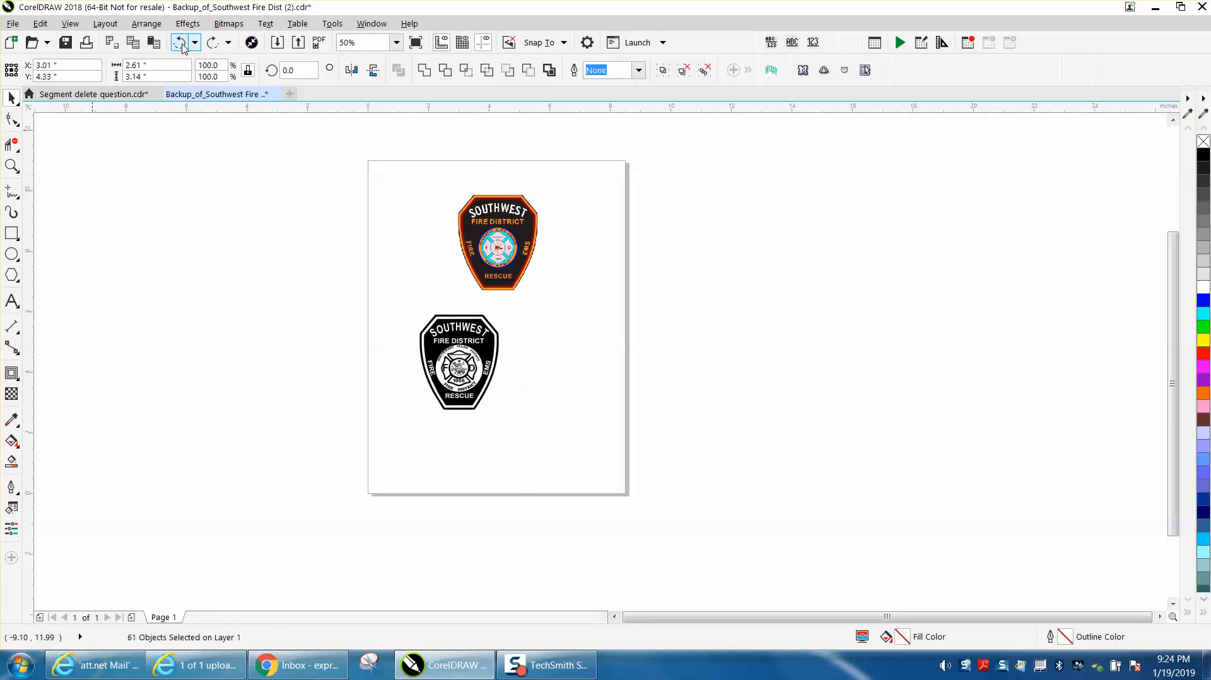
left_click(180, 43)
left_click(706, 311)
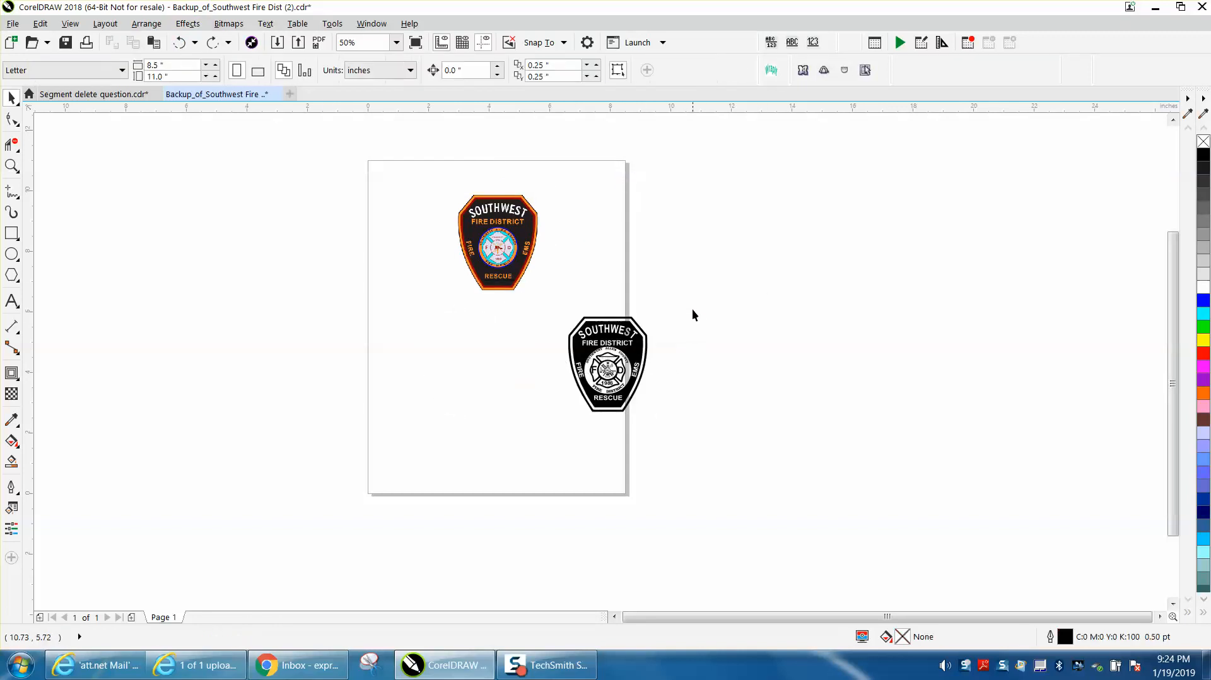
Step: Group all the black badge objects, center the group on the page, and move the color badge bitmap above it
left_click_drag(680, 299, 516, 443)
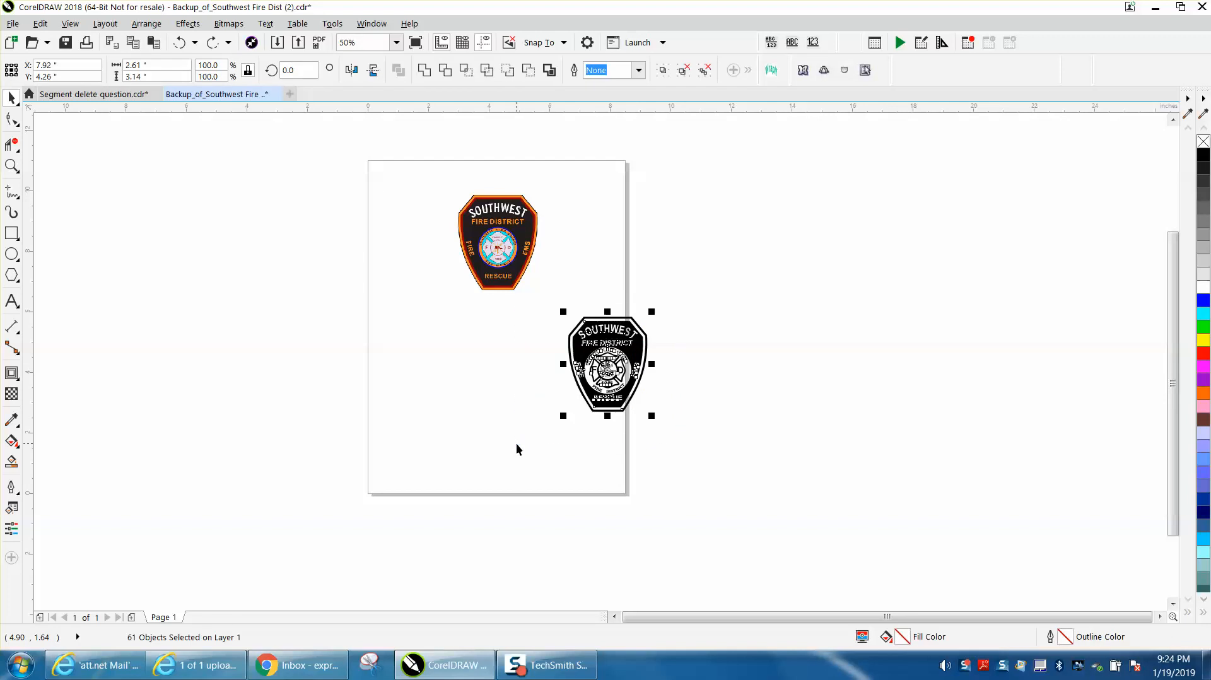
key("ctrl+g")
key("p")
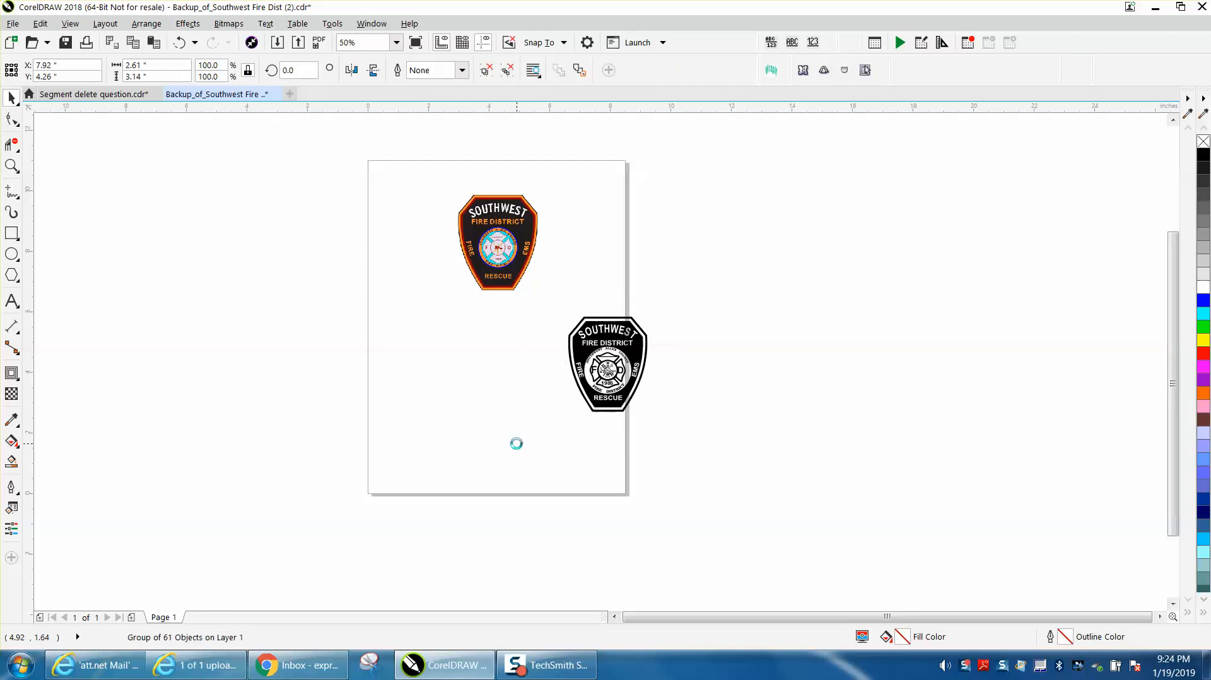
left_click_drag(508, 253, 504, 225)
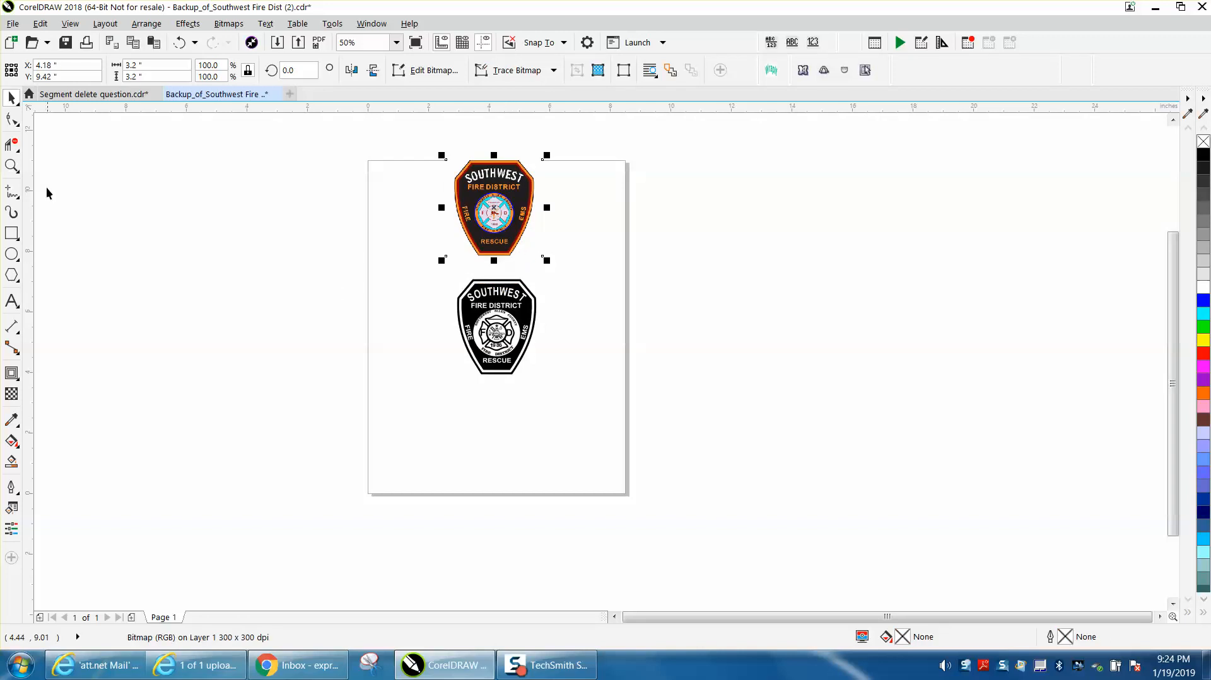
left_click(11, 166)
left_click_drag(445, 271, 607, 388)
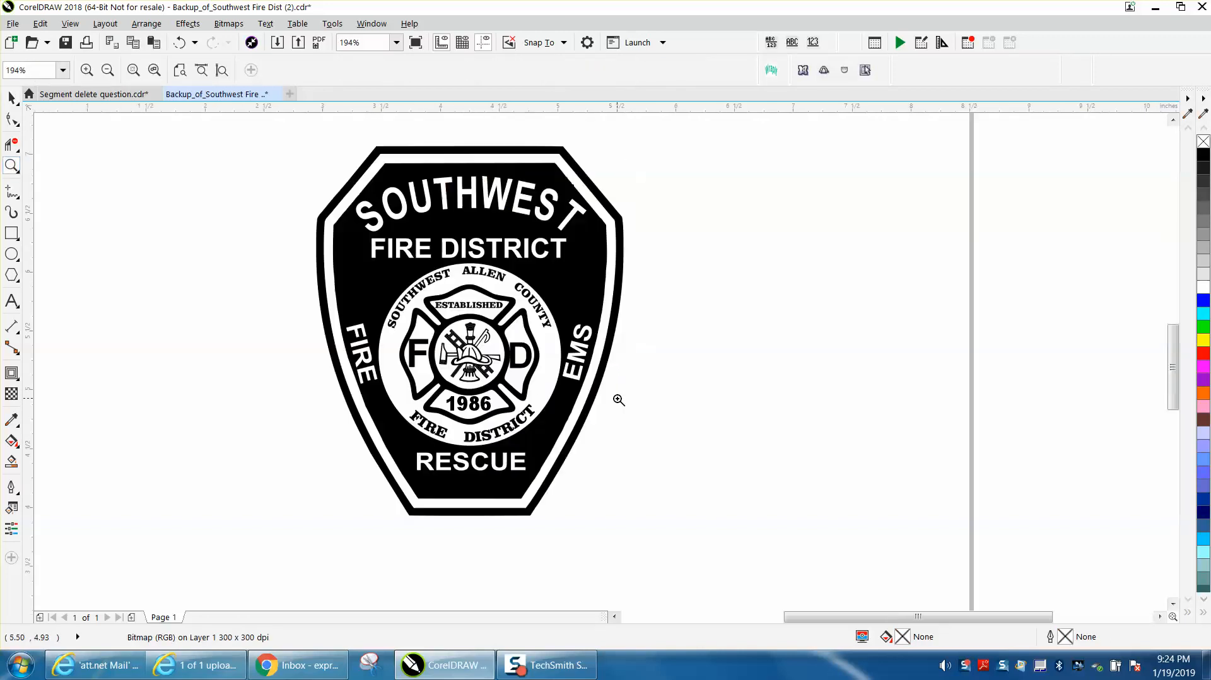